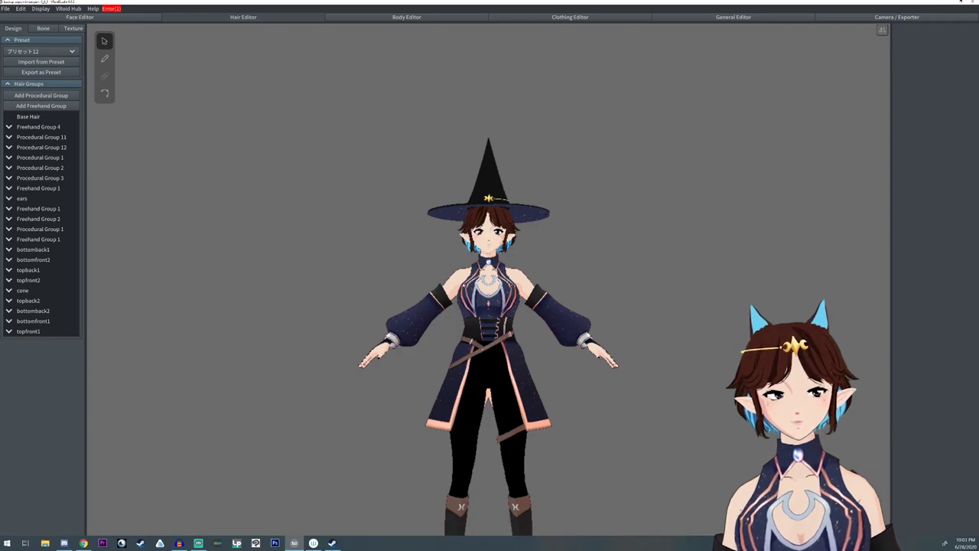
Step: Hide all the witch hat hair groups: the cone and the front and back parts of the top and bottom brim
scroll(489, 275, "up", 5)
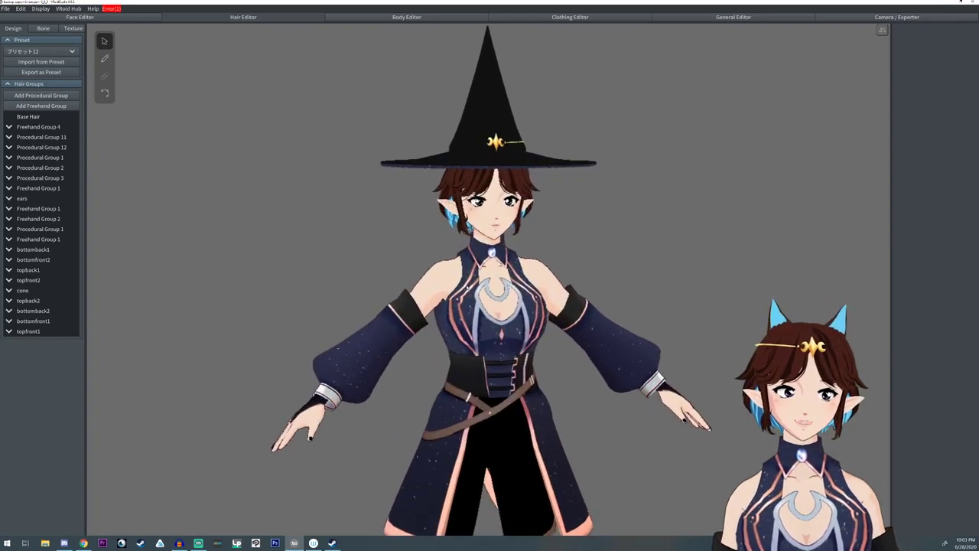
scroll(467, 288, "up", 2)
middle_click_drag(535, 108, 419, 248)
mouse_move(419, 248)
right_mouse_down()
mouse_move(430, 212)
mouse_move(415, 242)
right_mouse_up()
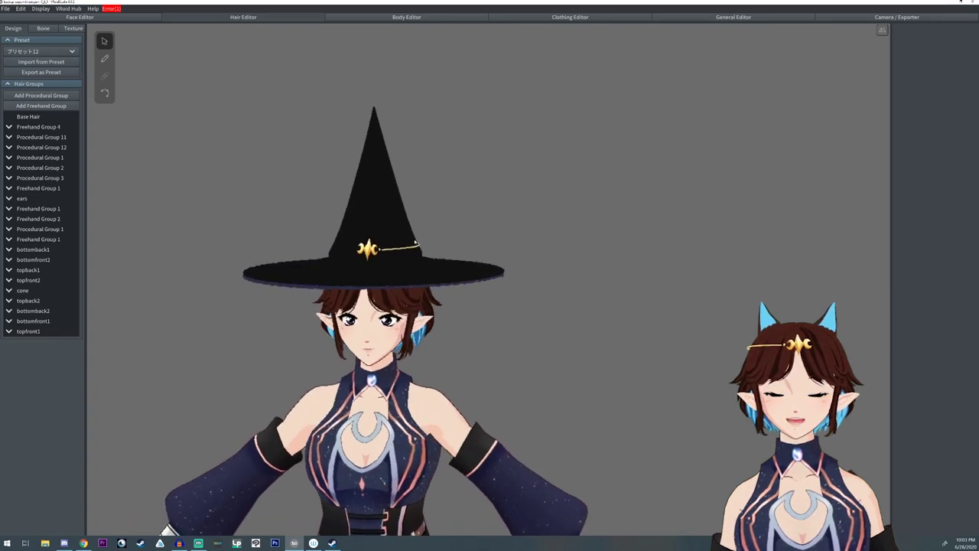
left_click(48, 331)
left_click(57, 320)
left_click(57, 311)
left_click(47, 300)
left_click(42, 293)
left_click(48, 280)
left_click(47, 270)
left_click(36, 291)
left_click(57, 259)
left_click(57, 249)
right_click_drag(170, 269, 263, 288)
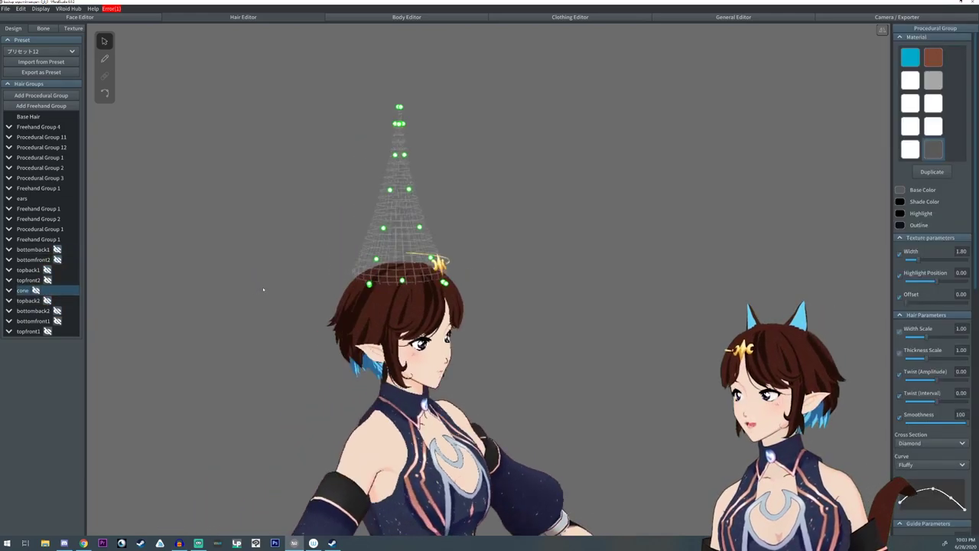
Step: Deselect the cone group and hide the freehand group that holds the gold hat ornament
left_click(262, 289)
left_click(67, 240)
left_click(67, 239)
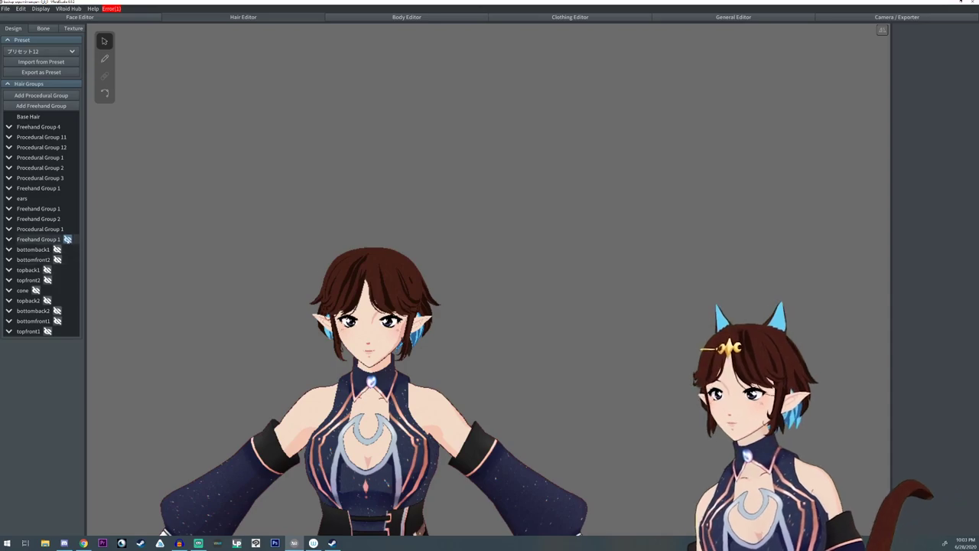
left_click(67, 239)
left_click(68, 240)
Step: Pick the earring strand on the model and check its freehand group by toggling the group's visibility off and on
mouse_move(258, 304)
right_mouse_down()
mouse_move(250, 304)
mouse_move(280, 305)
right_mouse_up()
scroll(477, 371, "up", 5)
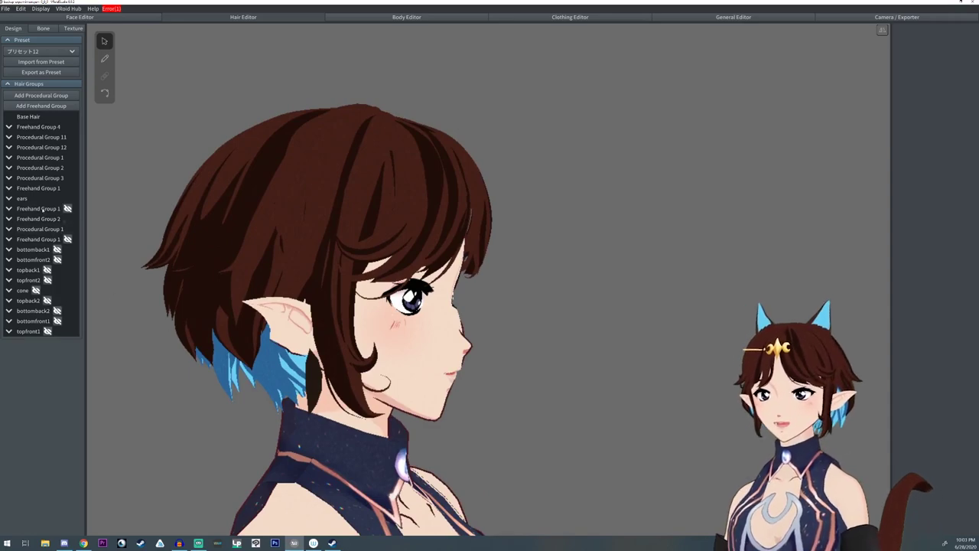
left_click(316, 375)
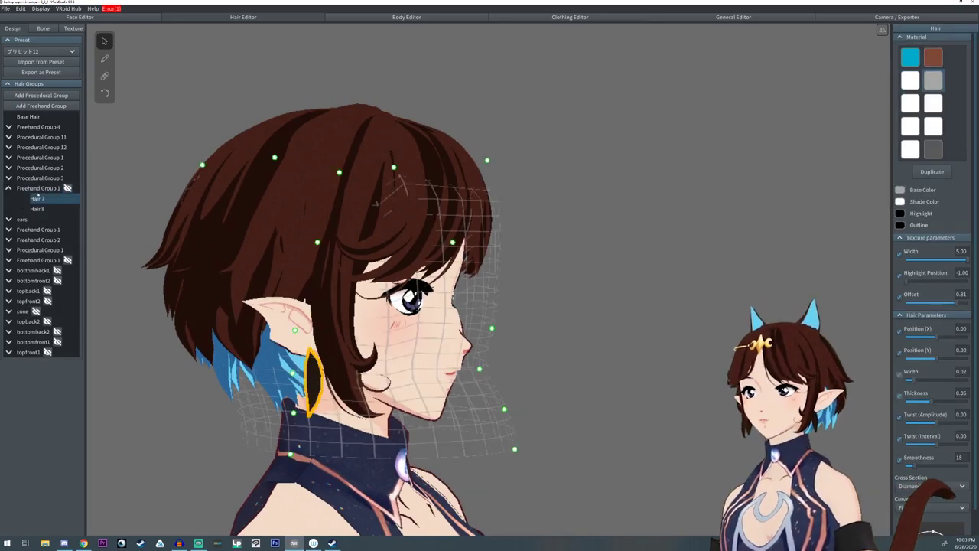
left_click(68, 188)
left_click(68, 188)
Step: Add a new freehand hair group and set its guide height to 0.16
mouse_move(535, 388)
right_mouse_down()
mouse_move(495, 391)
mouse_move(417, 353)
right_mouse_up()
left_click(416, 354)
left_click_drag(418, 352, 438, 354)
right_click_drag(439, 354, 439, 354)
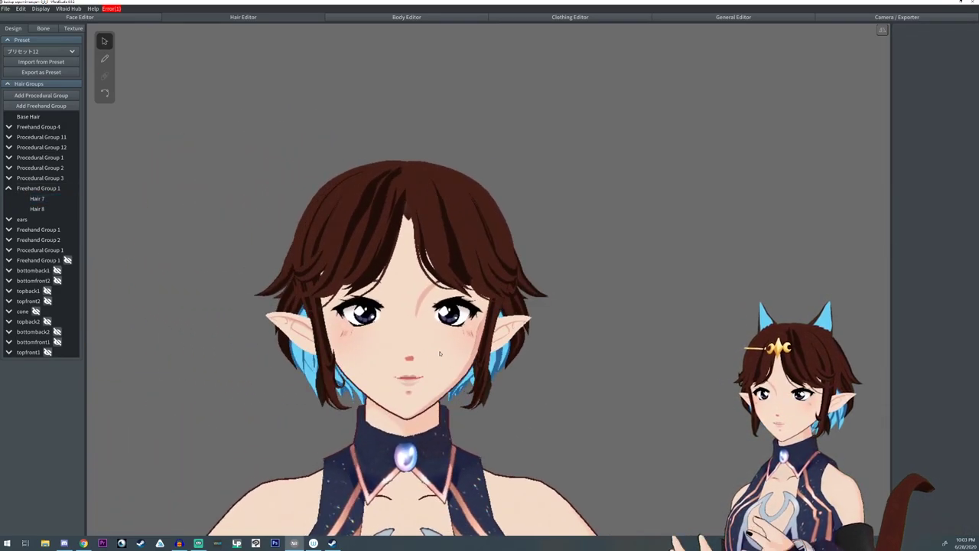
mouse_move(439, 354)
middle_mouse_down()
mouse_move(445, 375)
mouse_move(442, 363)
middle_mouse_up()
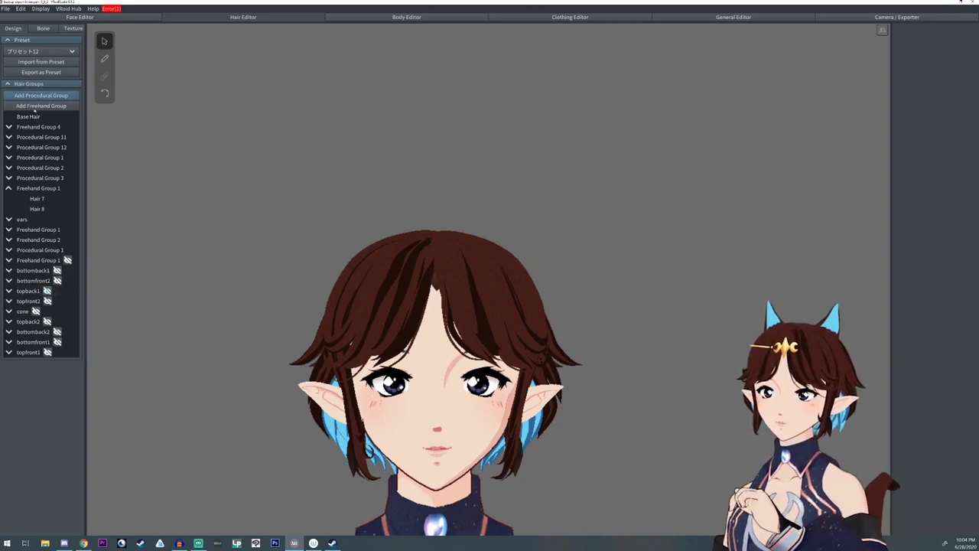
left_click(28, 117)
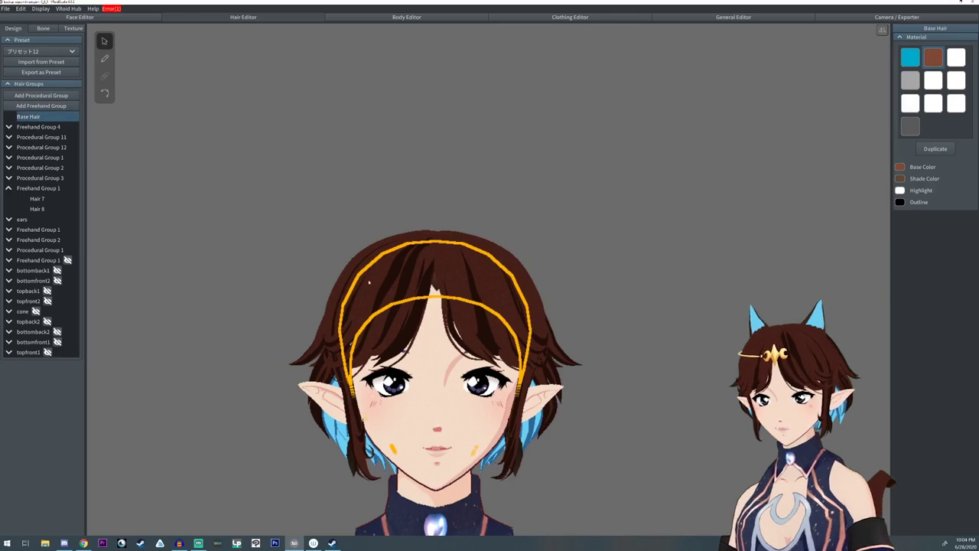
left_click(40, 106)
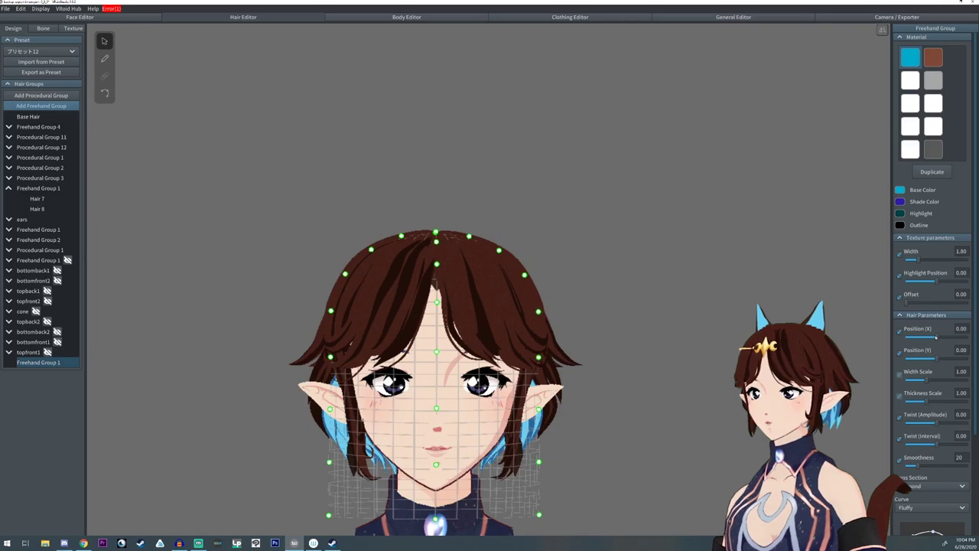
scroll(935, 337, "down", 3)
left_click_drag(924, 464, 909, 463)
Step: Nudge the new guide's crown point down and spread its lower edge points outward from the head
left_click_drag(435, 232, 436, 244)
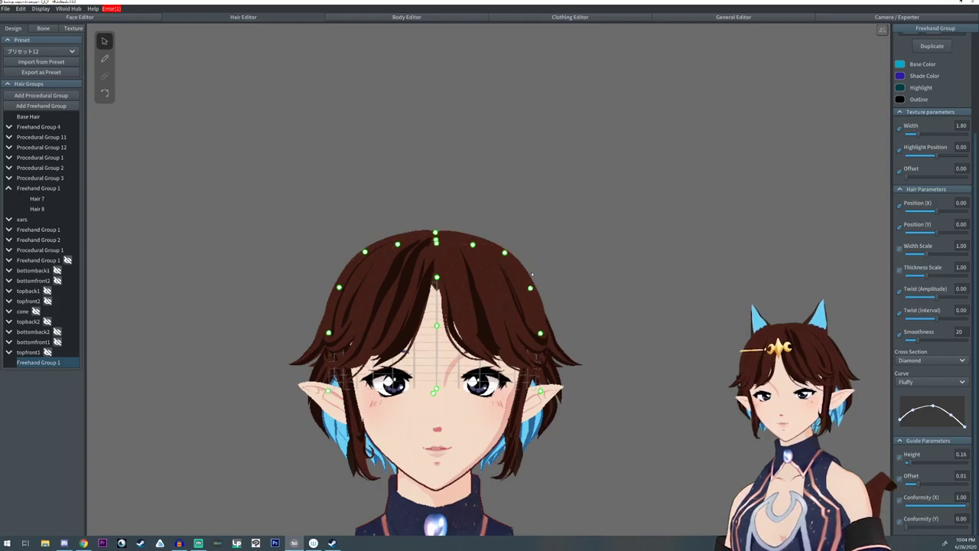
mouse_move(502, 261)
right_mouse_down()
mouse_move(514, 276)
mouse_move(499, 263)
right_mouse_up()
left_click_drag(554, 384, 605, 348)
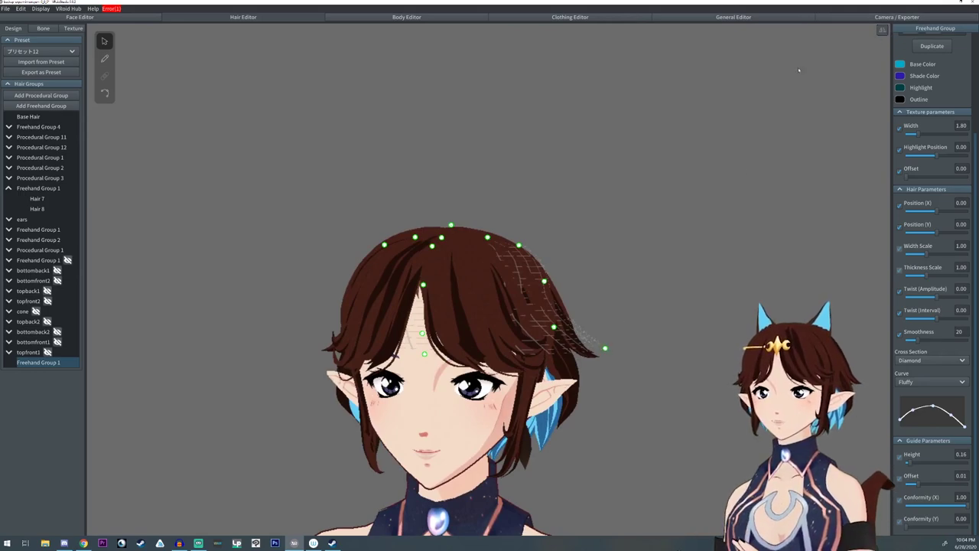
left_click_drag(605, 349, 640, 344)
right_click_drag(641, 343, 596, 393)
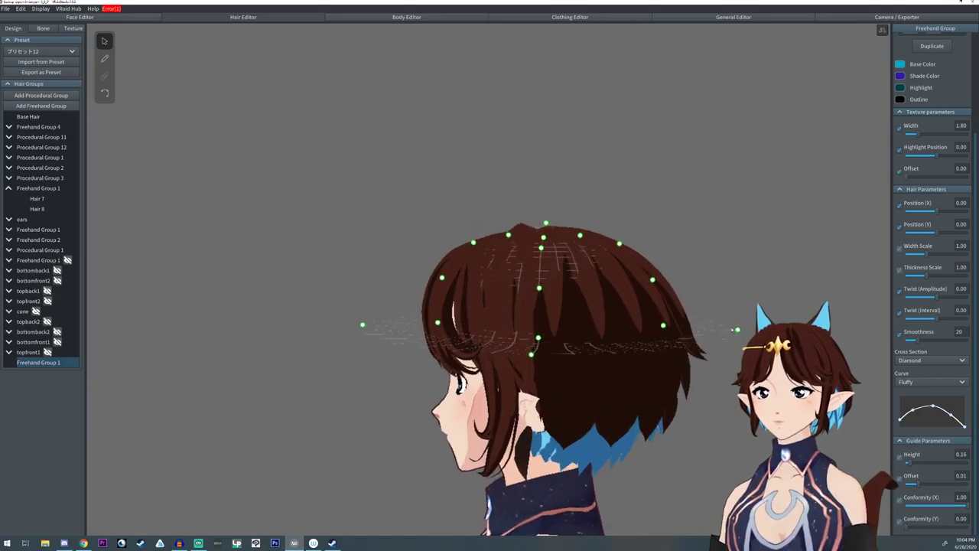
Step: Raise the guide's outer edge and middle row above the head to form an upward-flaring bowl
left_click_drag(739, 329, 744, 181)
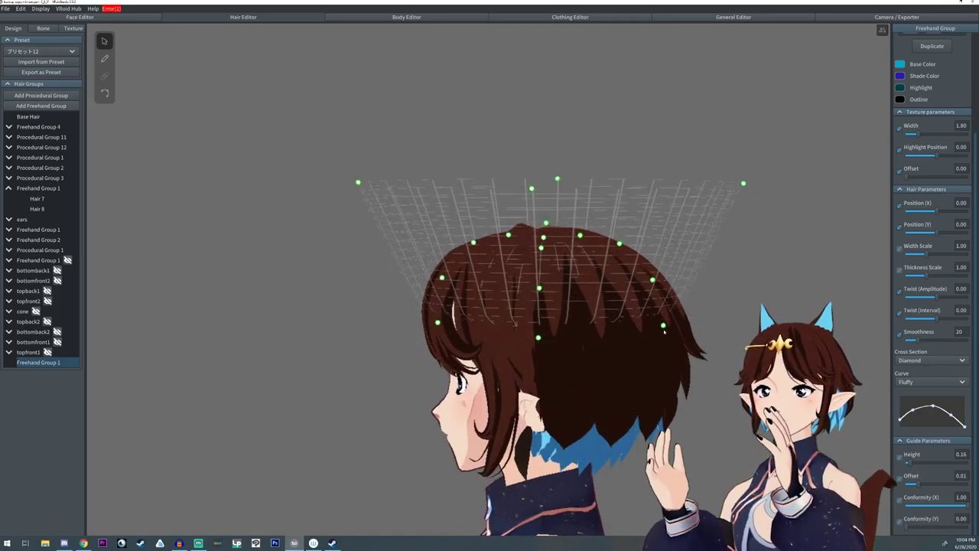
left_click_drag(663, 325, 726, 204)
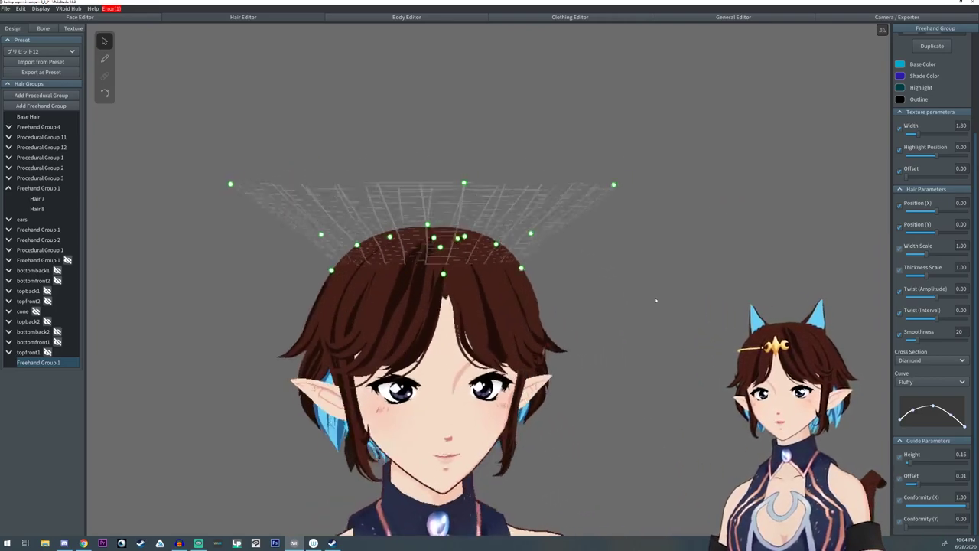
right_click_drag(656, 300, 511, 228)
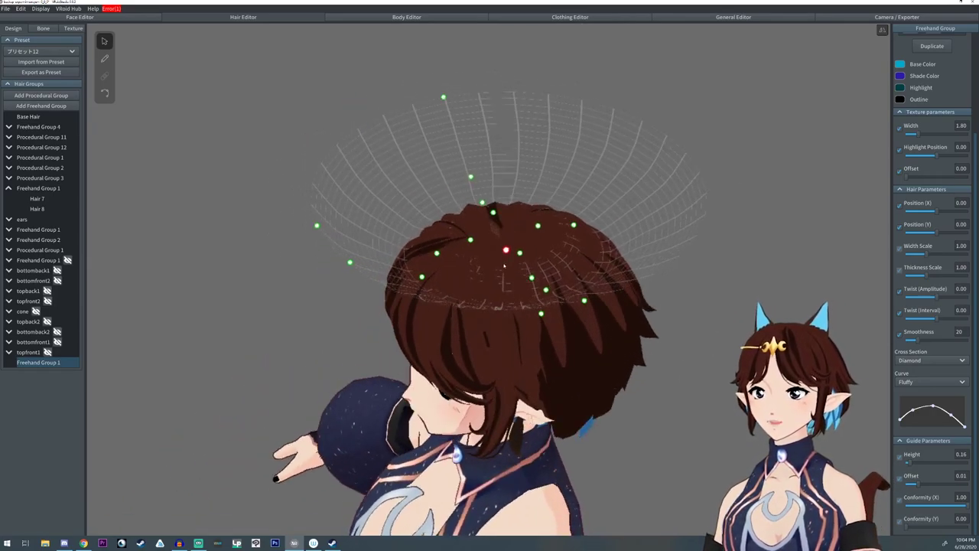
Step: Reshape the guide's side control points, narrowing the flared rim and adjusting its base around the crown
left_click_drag(539, 228, 573, 244)
right_click_drag(485, 279, 504, 285)
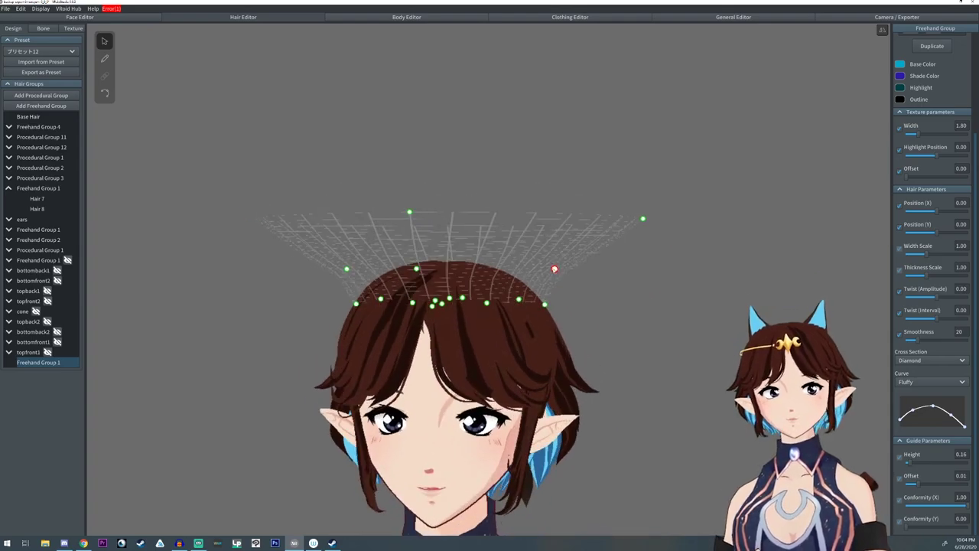
left_click_drag(555, 269, 575, 274)
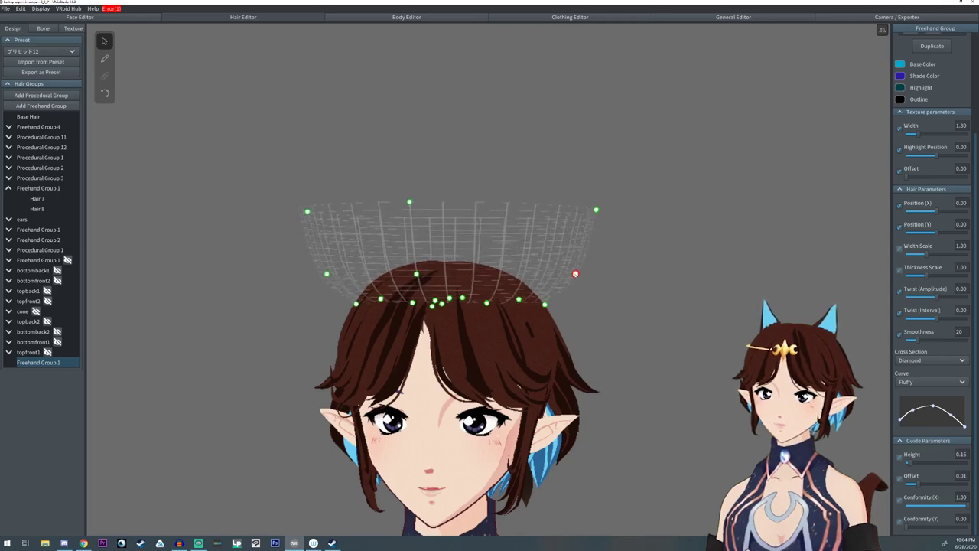
left_click_drag(575, 274, 555, 269)
left_click_drag(545, 304, 542, 308)
left_click_drag(595, 211, 574, 212)
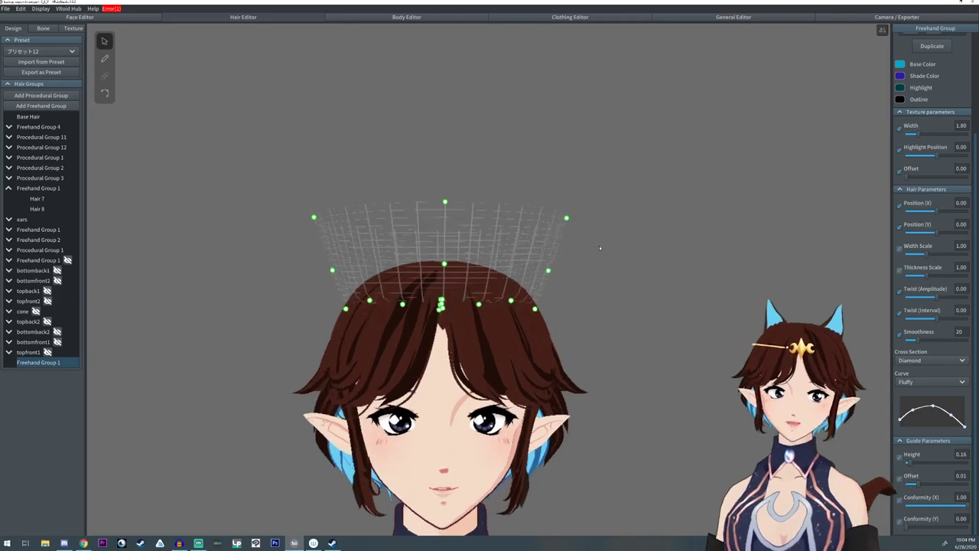
left_click(554, 269)
left_click_drag(570, 216, 564, 217)
right_click_drag(580, 230, 560, 236)
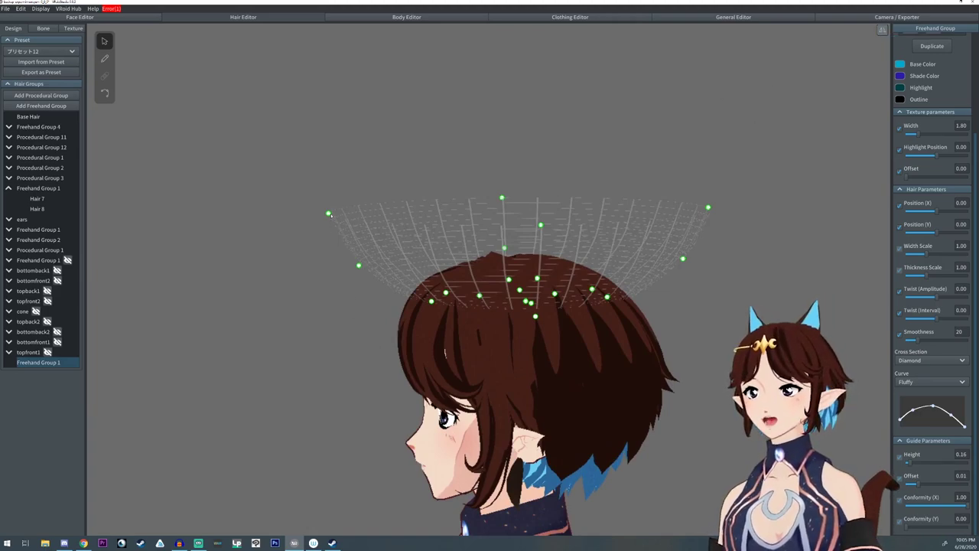
Step: Pull the guide's front rim, middle and base points back from above the forehead toward the crown
left_click_drag(329, 214, 484, 195)
left_click_drag(359, 266, 480, 249)
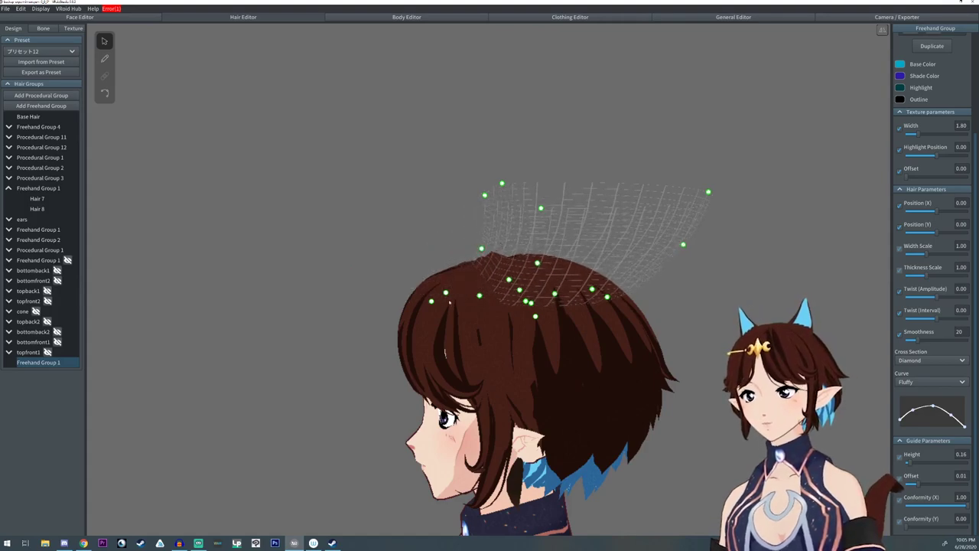
left_click_drag(431, 302, 507, 289)
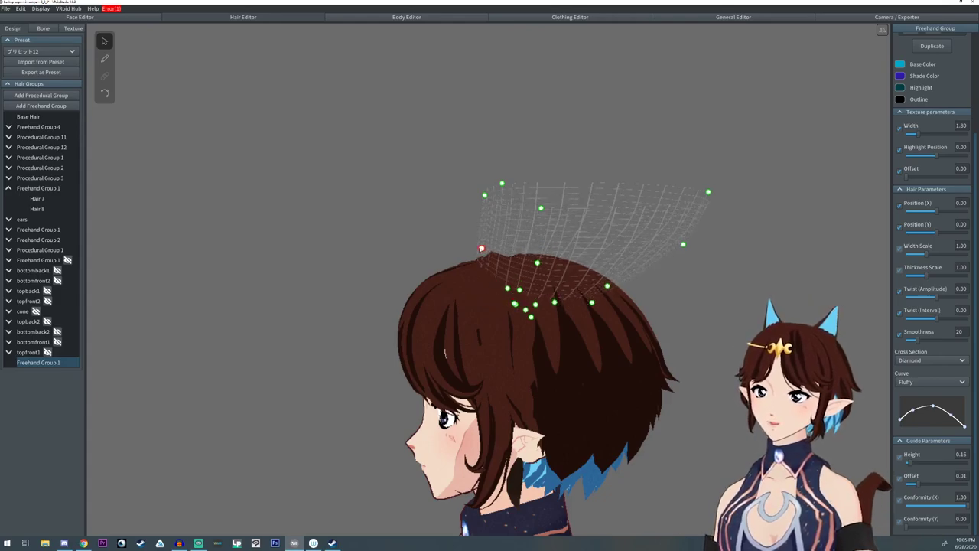
left_click_drag(481, 248, 495, 247)
Step: Fine-tune the front middle and rim points of the guide, checking the mesh from the side and from above
right_click_drag(497, 258, 508, 296)
right_click_drag(497, 255, 499, 246)
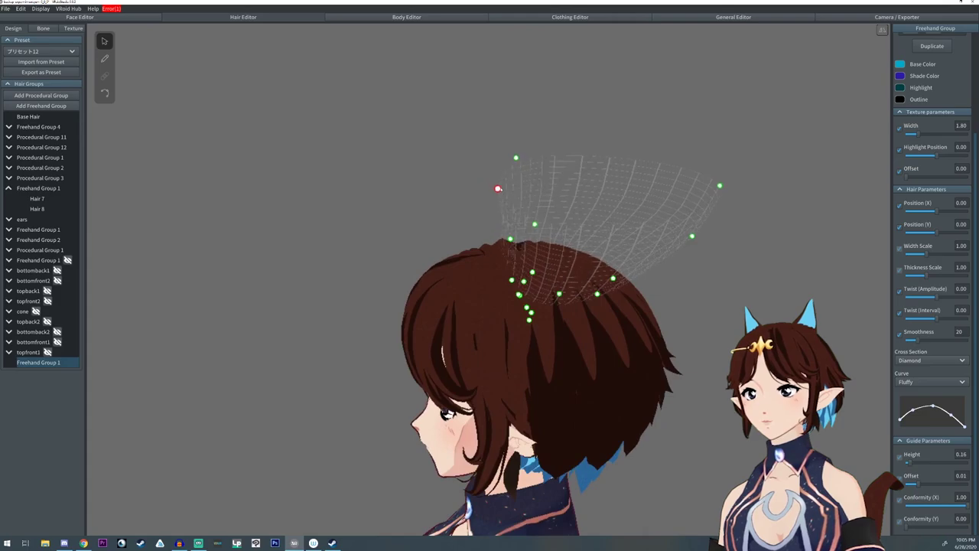
right_click_drag(500, 245, 497, 253)
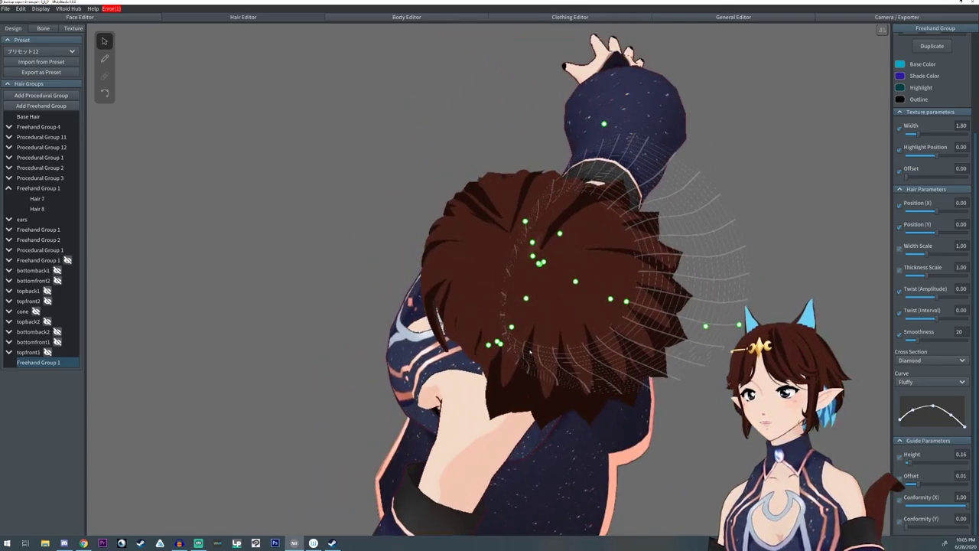
right_click_drag(530, 350, 571, 262)
right_click_drag(596, 212, 588, 287)
right_click_drag(517, 258, 519, 268)
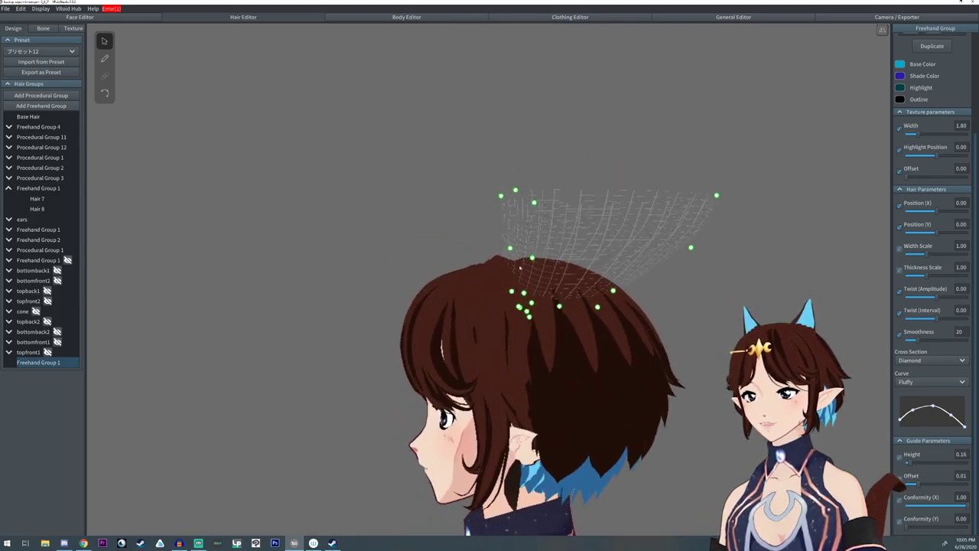
left_click_drag(509, 248, 513, 247)
right_click_drag(514, 219, 514, 221)
left_click_drag(503, 201, 505, 202)
Step: Lower the guide's side base points onto the hair and draw its upper side corners slightly inward
right_click_drag(498, 343, 526, 352)
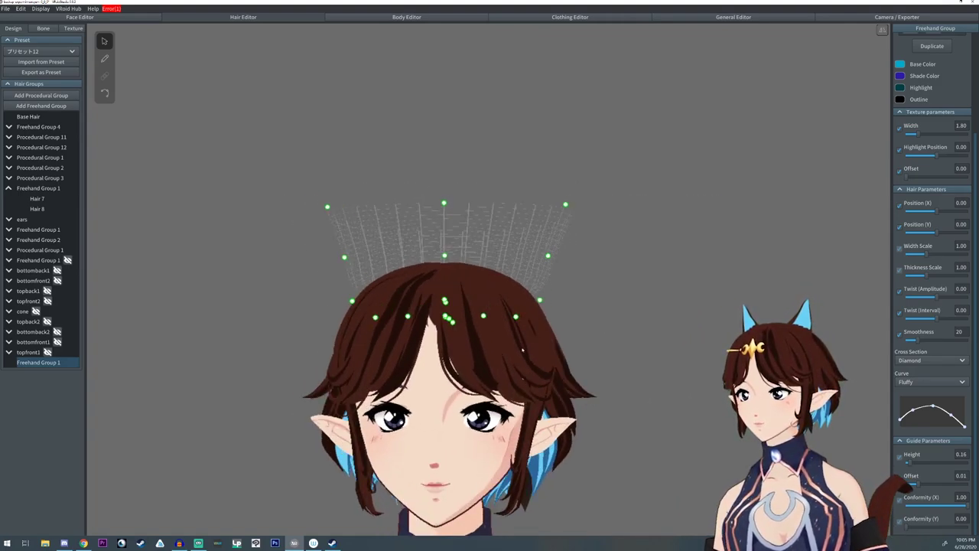
left_click_drag(541, 302, 552, 341)
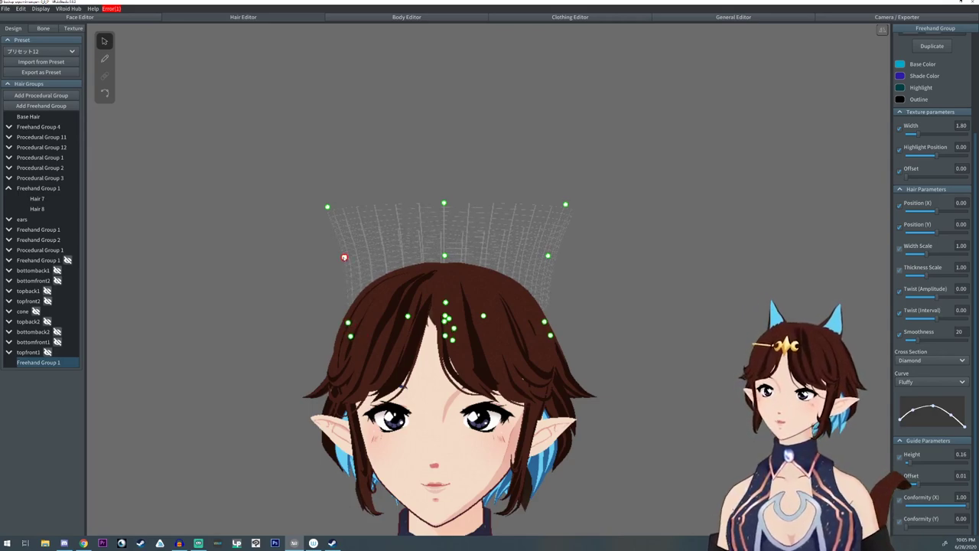
left_click_drag(344, 258, 342, 260)
left_click_drag(327, 206, 336, 208)
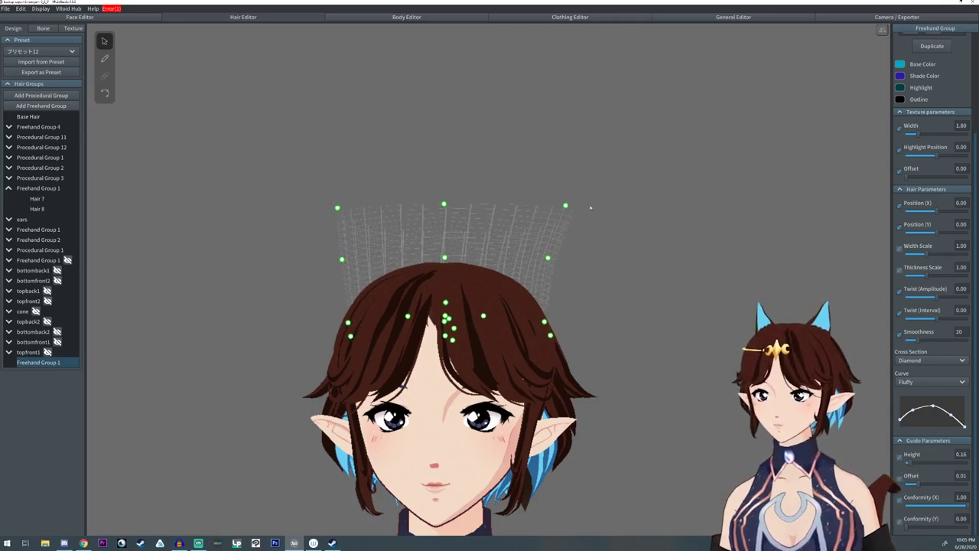
left_click_drag(565, 205, 555, 203)
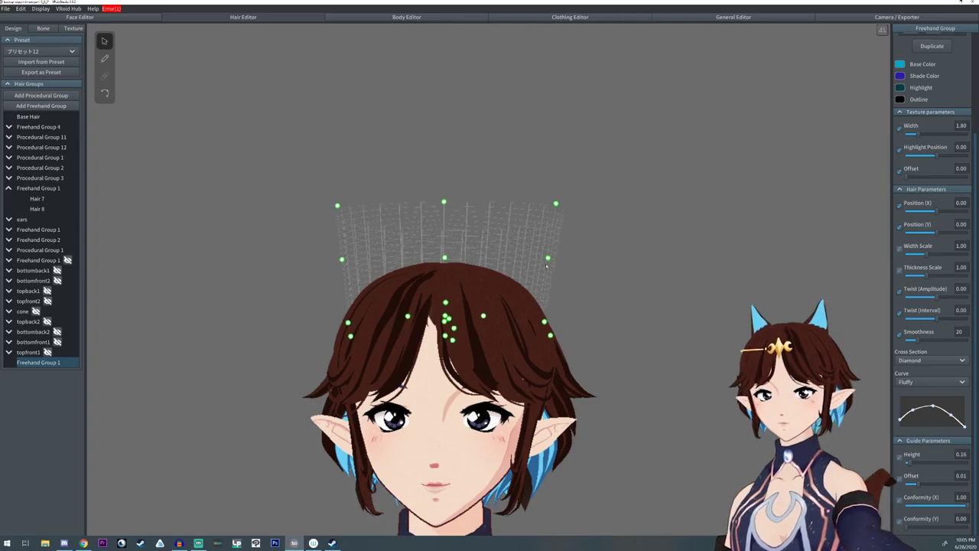
Step: Choose the hair brush with the cyan material for drawing on the guide behind the head
right_click_drag(548, 258, 563, 298)
middle_click_drag(564, 298, 514, 322)
right_click_drag(557, 301, 560, 299)
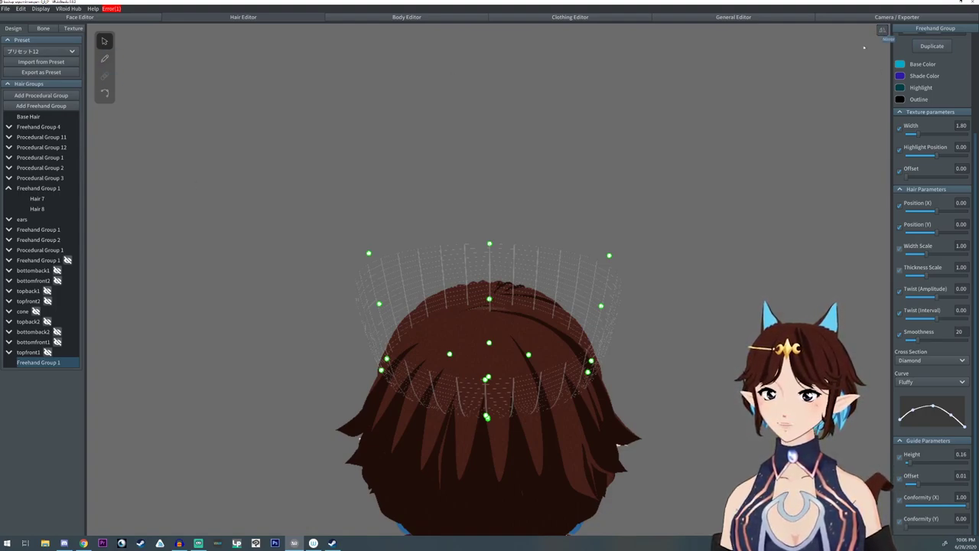
scroll(930, 221, "up", 3)
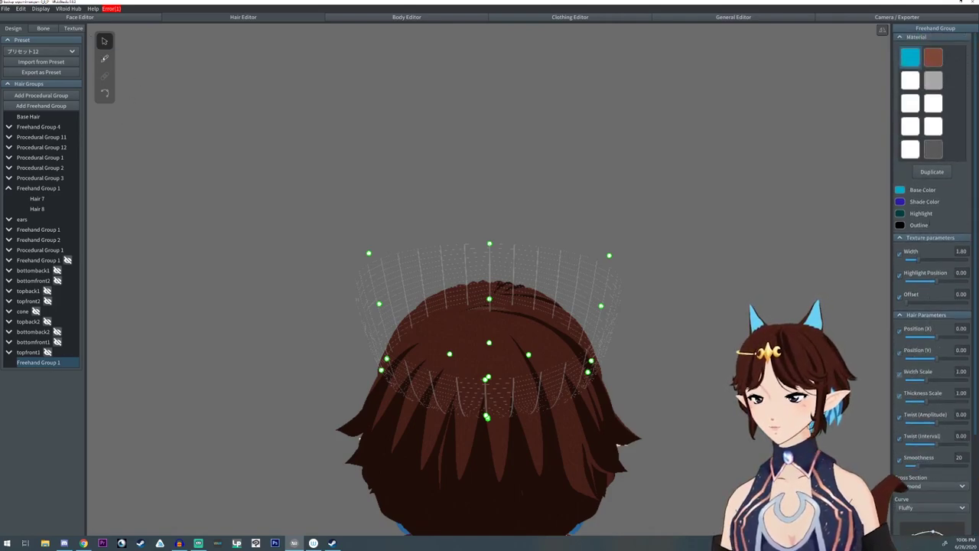
left_click(105, 59)
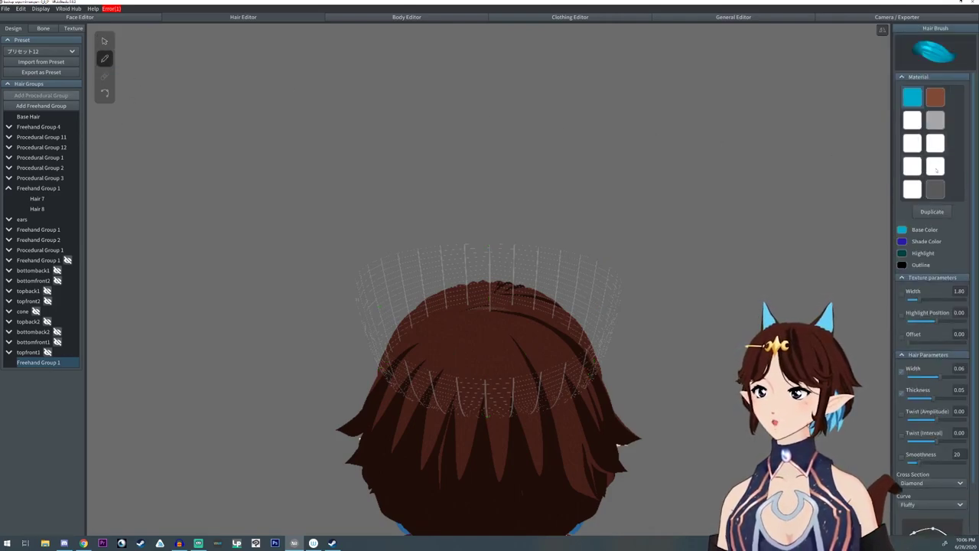
left_click(912, 97)
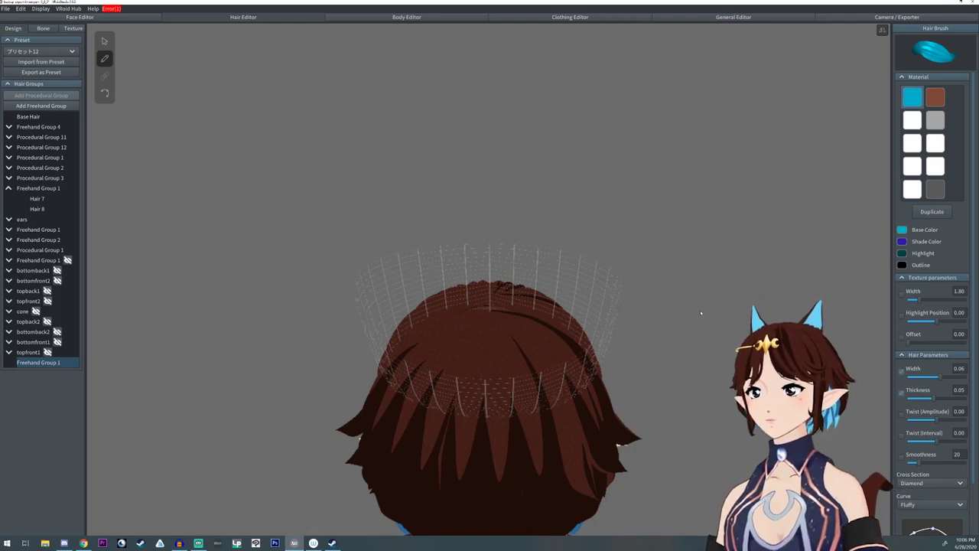
Step: Set the hair brush's cross section to Triangle
scroll(913, 387, "down", 1)
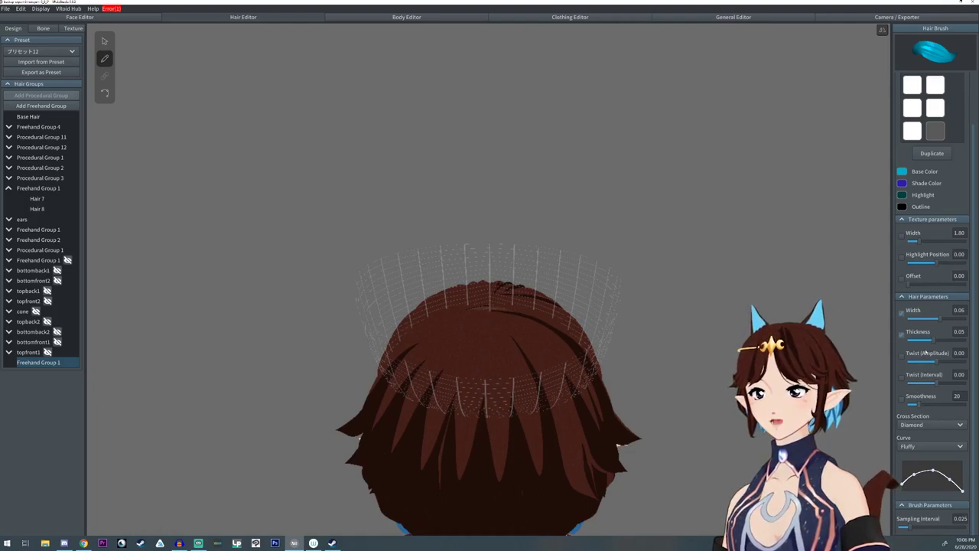
left_click(922, 449)
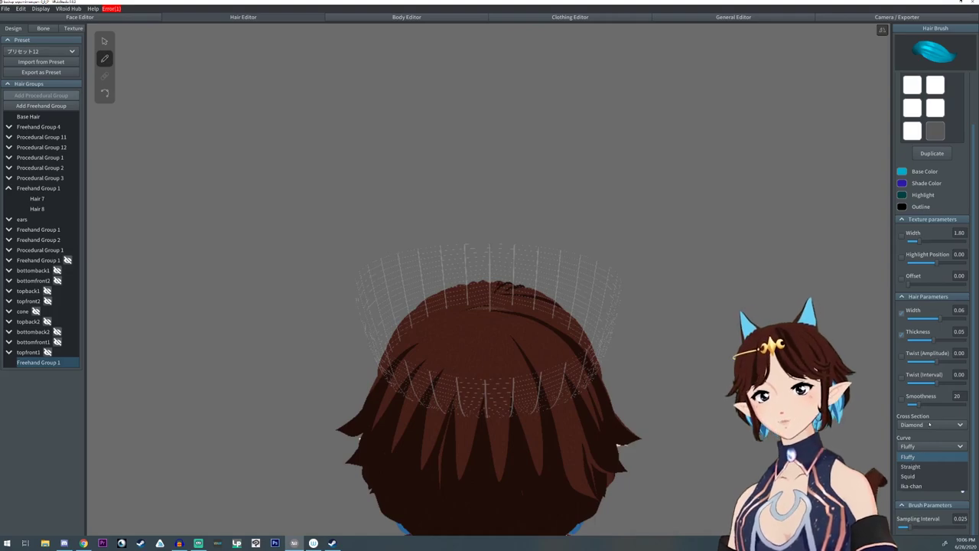
left_click(929, 424)
left_click(930, 424)
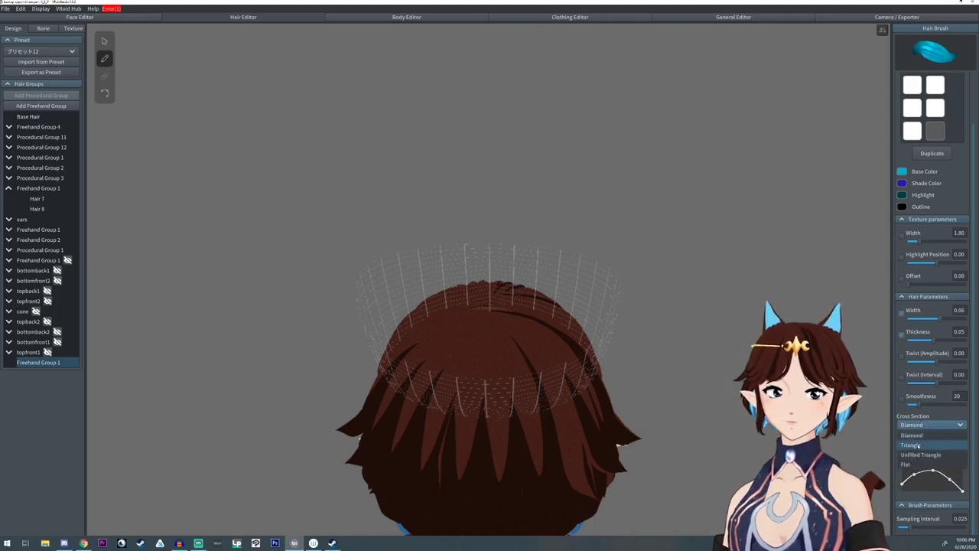
left_click(917, 446)
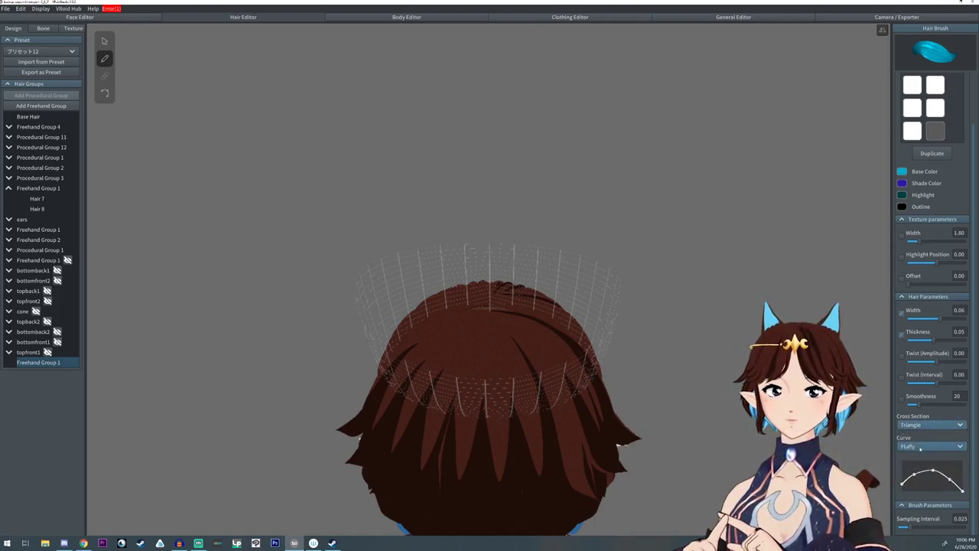
Step: Reshape the brush curve to start wide and taper down to the tip, and set the hair Width to 0.08
left_click_drag(901, 483, 942, 478)
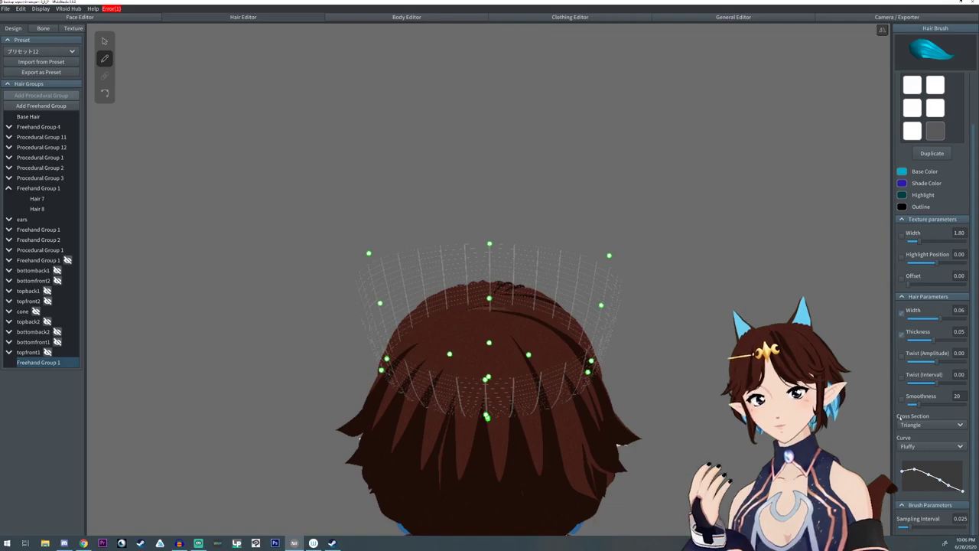
left_click_drag(942, 322, 961, 324)
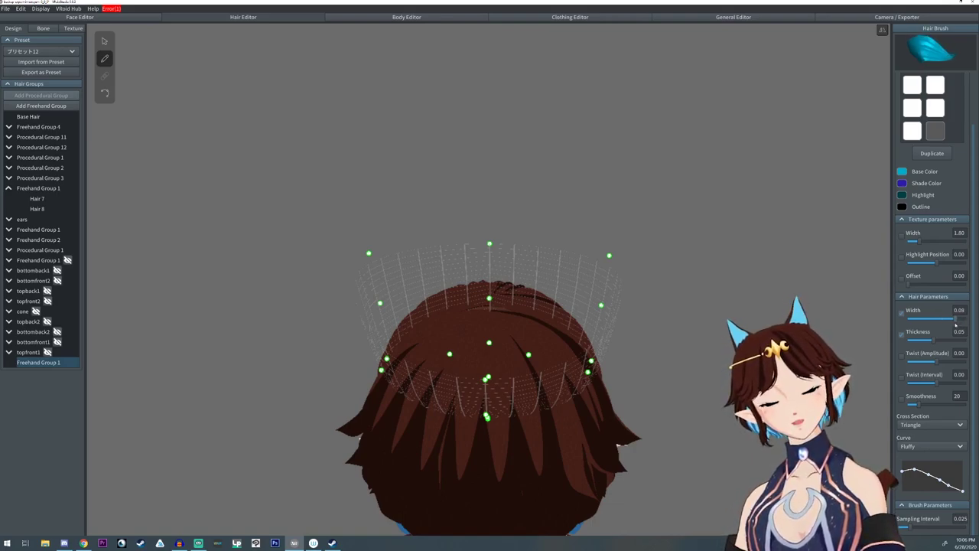
Step: Draw a mirrored pair of short pointed ear strands upward from the crown on the guide mesh
right_click_drag(720, 353, 716, 352)
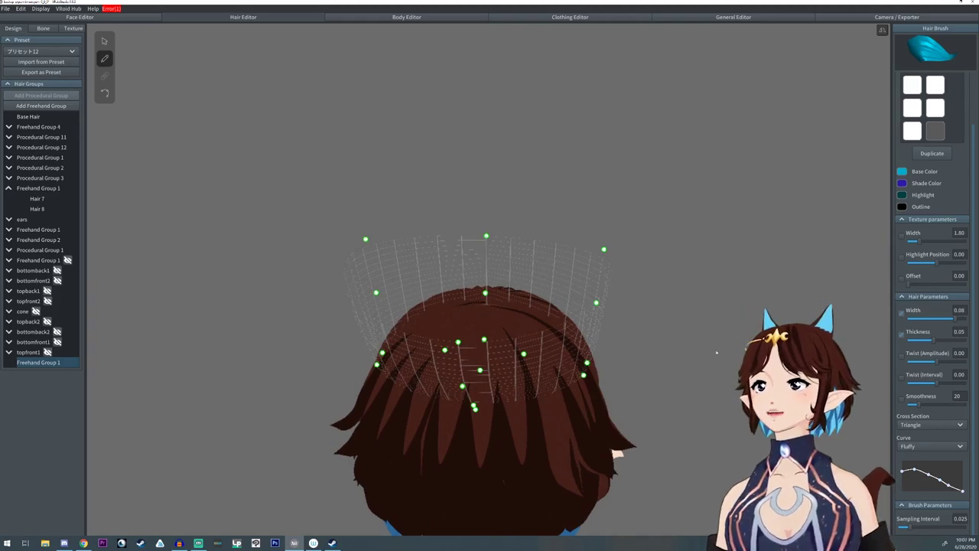
left_click_drag(425, 309, 410, 250)
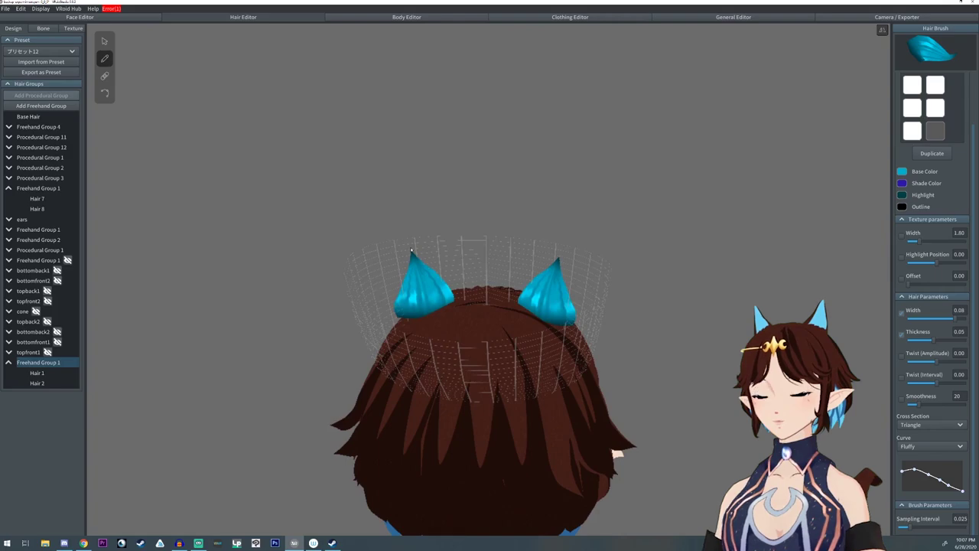
right_click_drag(413, 250, 429, 244)
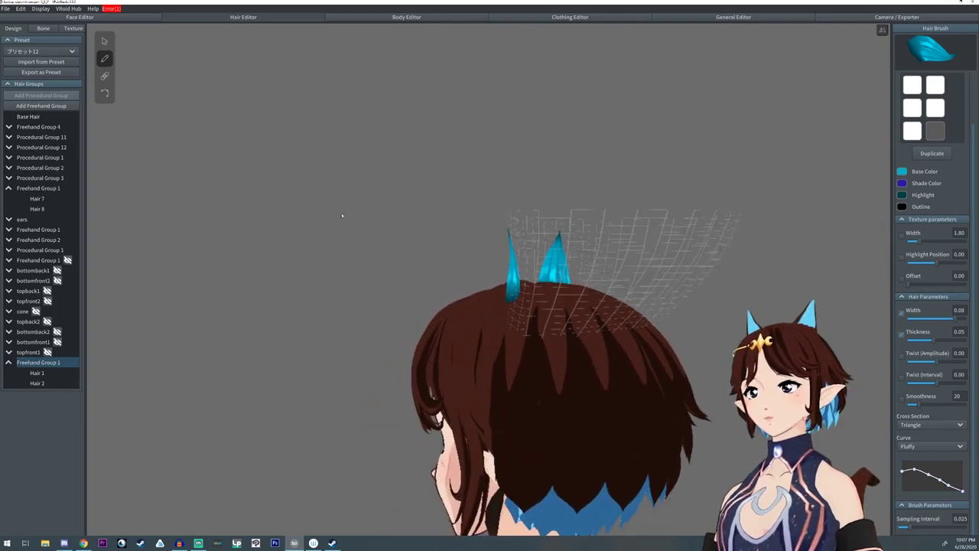
Step: Select the new freehand group holding both ears and set its Thickness Scale to 4.00
left_click(105, 42)
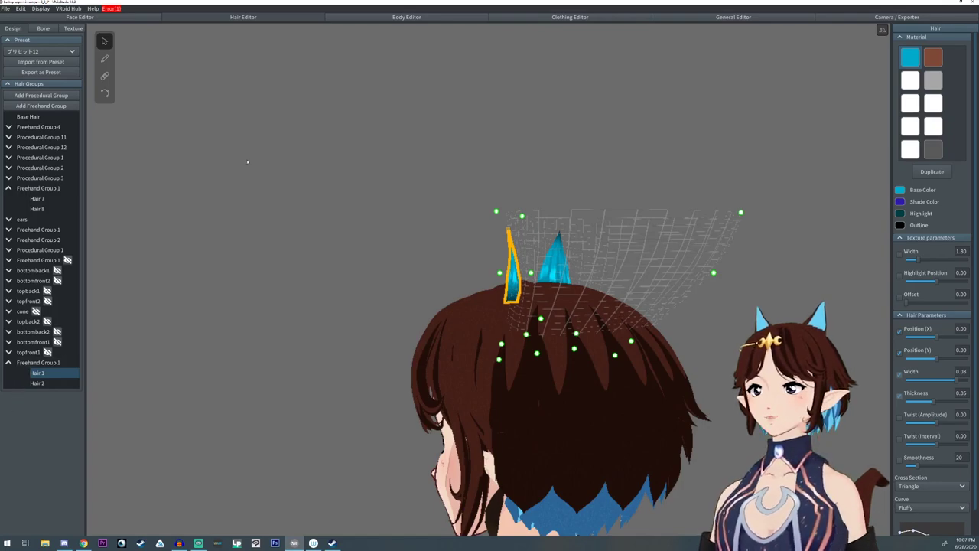
left_click(18, 362)
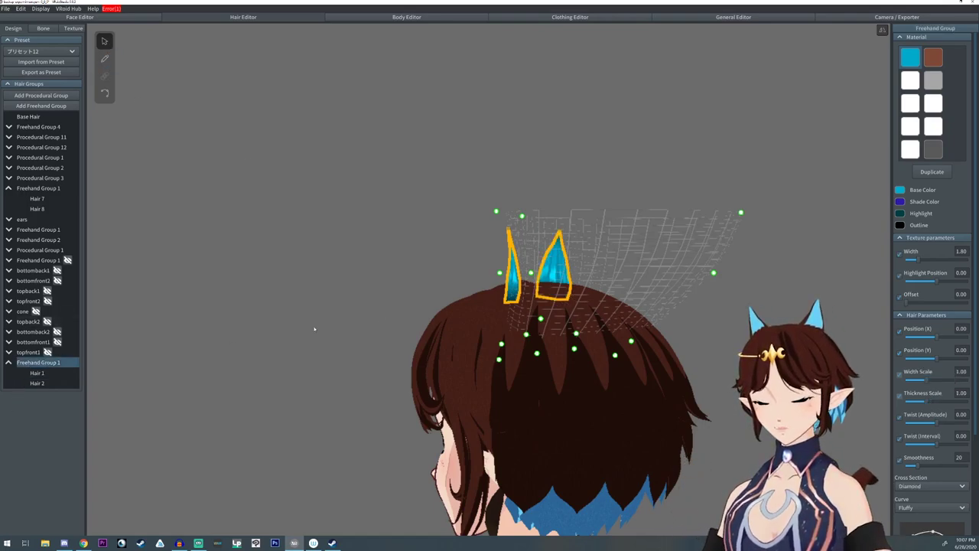
left_click_drag(929, 404, 973, 393)
right_click_drag(505, 368, 562, 368)
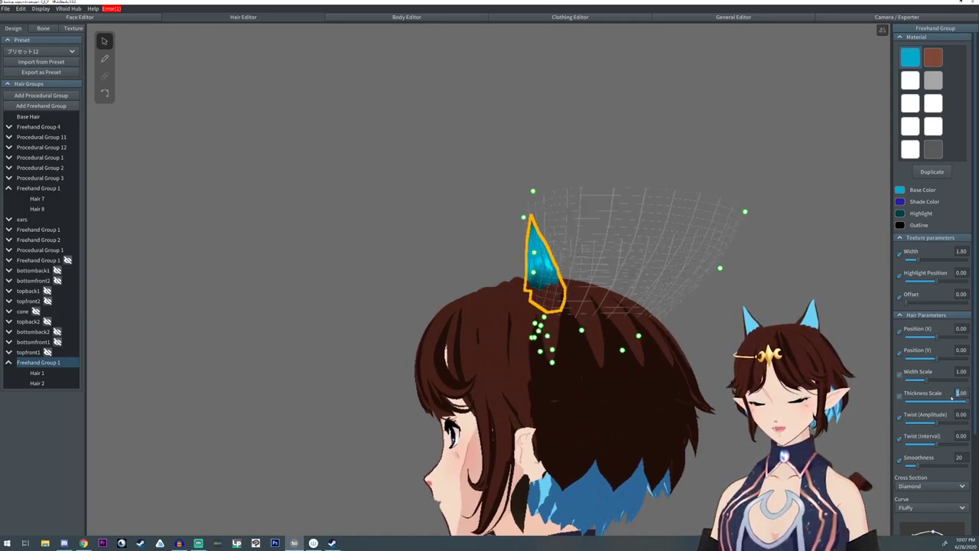
type("5")
right_click_drag(719, 336, 665, 372)
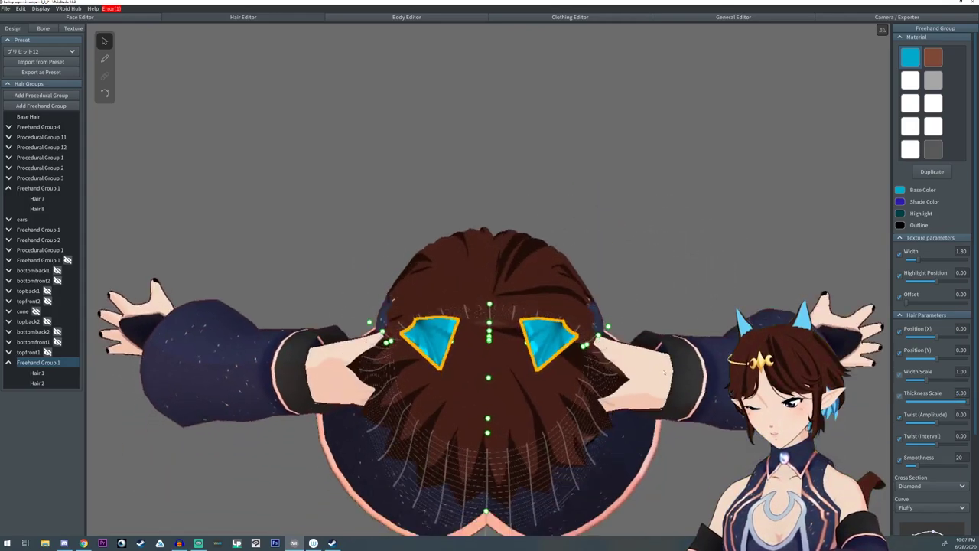
left_click(959, 393)
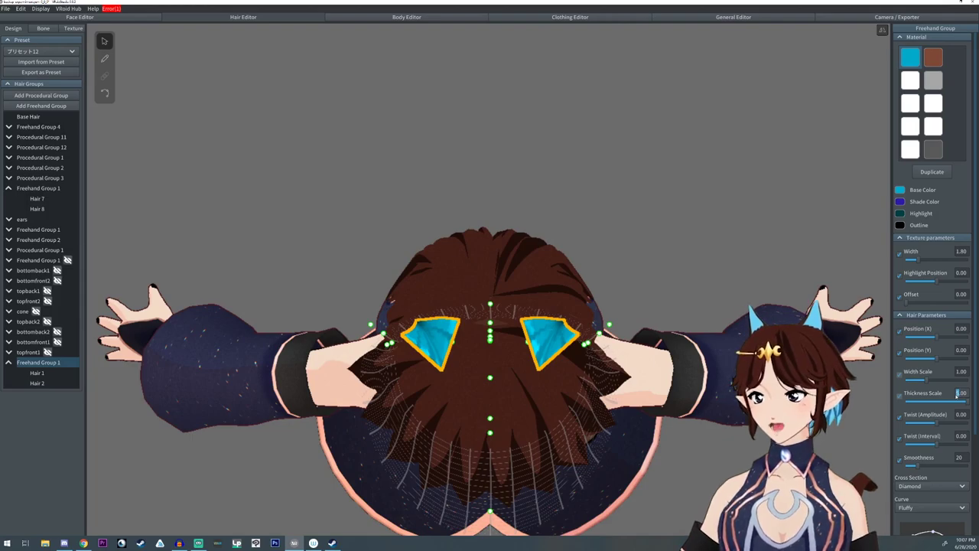
type("4")
Step: Widen the ears by setting the group's Width Scale to 1.30
right_click_drag(564, 419, 635, 389)
left_click_drag(927, 381, 932, 381)
right_click_drag(498, 340, 498, 375)
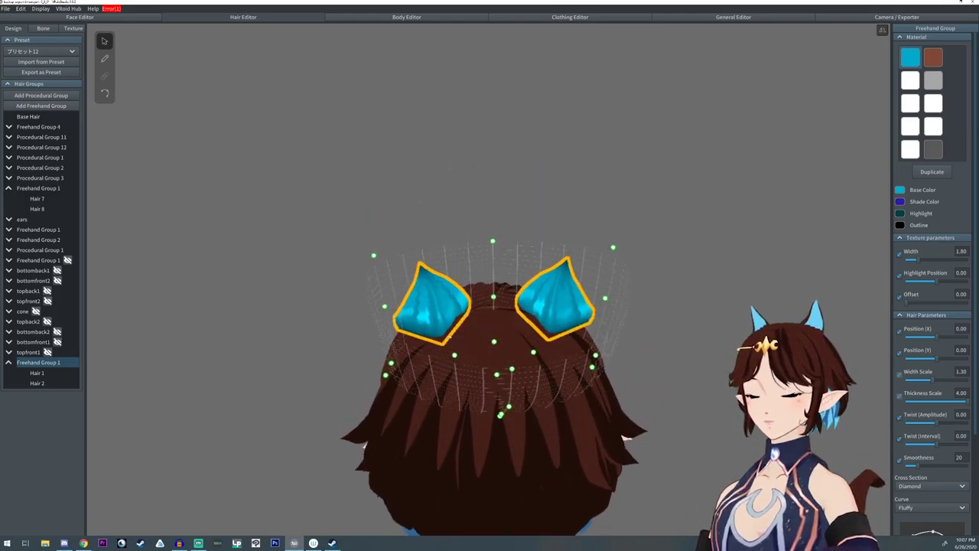
Step: Try to reposition the ears' base control points on the guide
left_click(104, 93)
right_click_drag(517, 321, 557, 314)
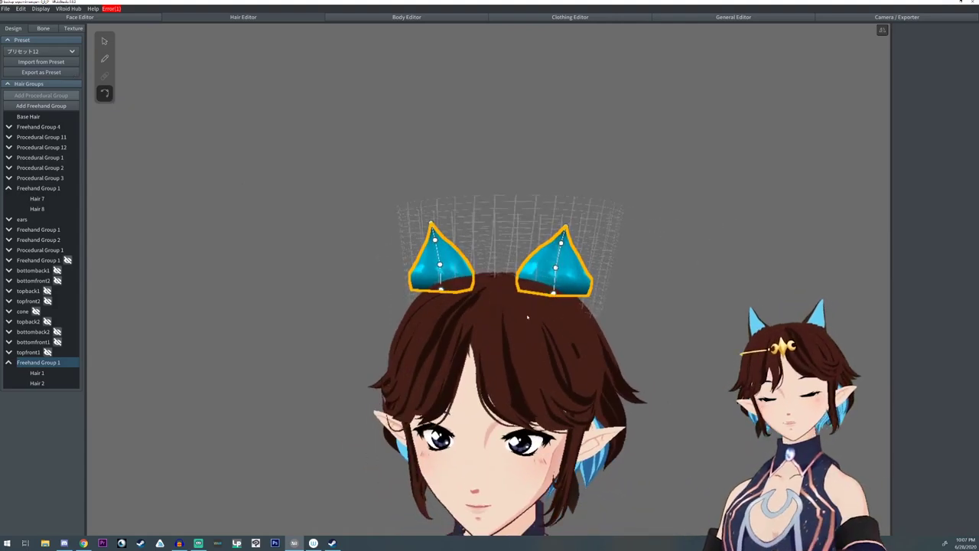
right_click_drag(528, 316, 540, 303)
left_click(544, 299)
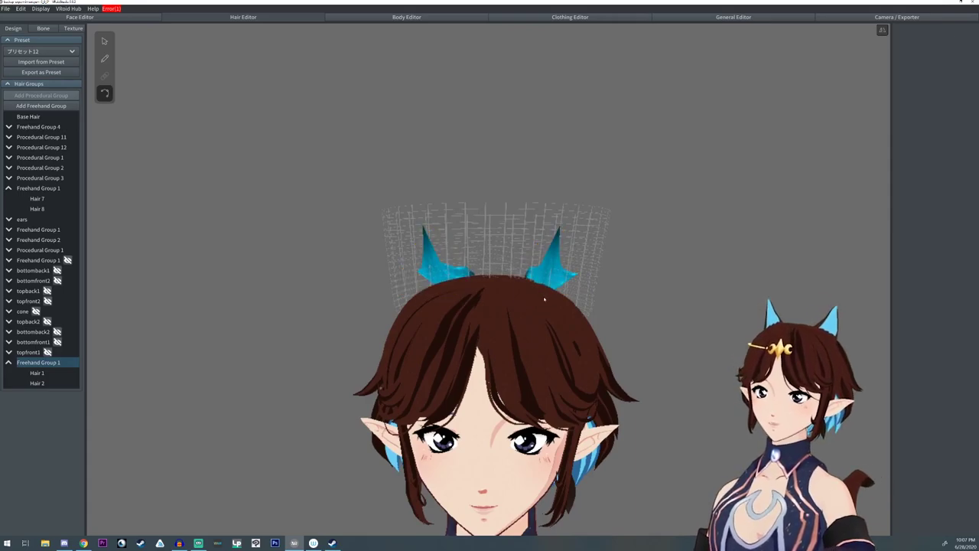
left_click(543, 298)
right_click_drag(534, 345, 505, 331)
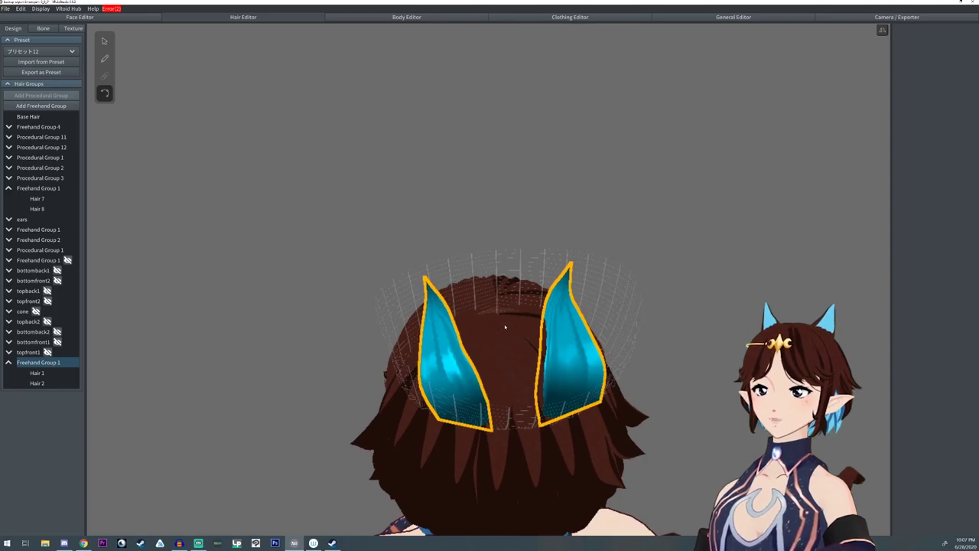
Step: Move the base control point of Hair 1 lower so the ear's base sinks into the crown hair
right_click_drag(367, 329, 367, 343)
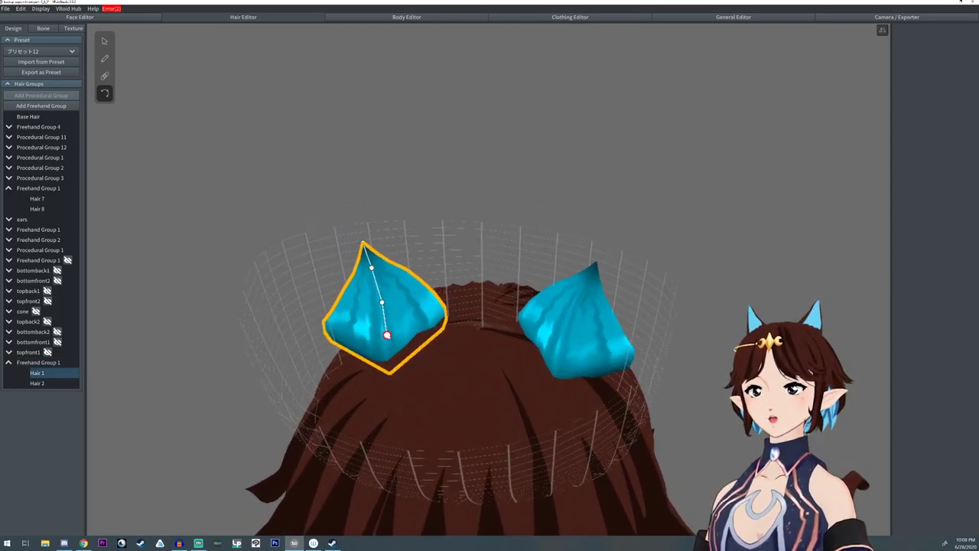
left_click_drag(387, 335, 400, 357)
right_click_drag(400, 357, 348, 213)
Step: Set the ear group's Width Scale to 1.06 and its texture Width to 1.00
left_click(104, 41)
left_click(38, 363)
left_click_drag(932, 380, 928, 381)
mouse_move(872, 375)
right_mouse_down()
mouse_move(612, 373)
mouse_move(648, 375)
right_mouse_up()
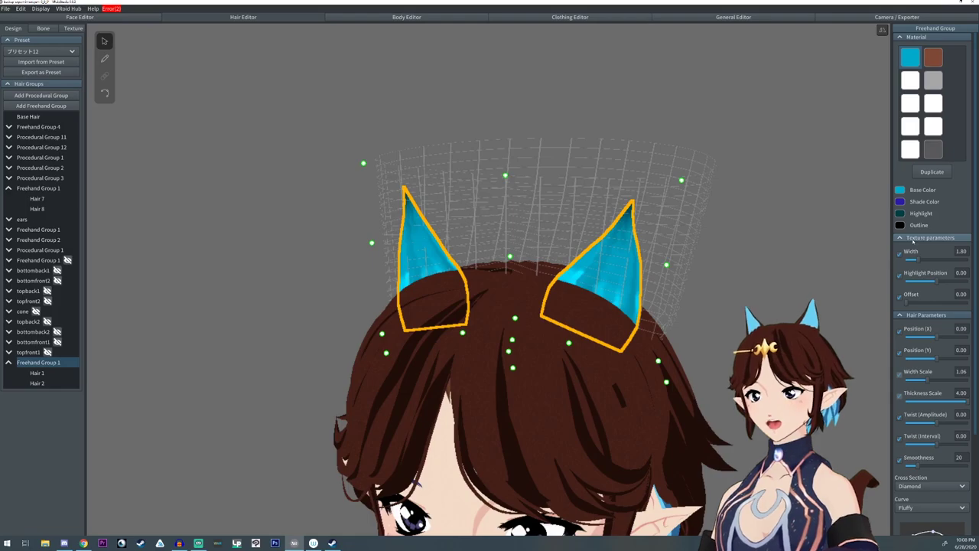
left_click_drag(914, 260, 881, 265)
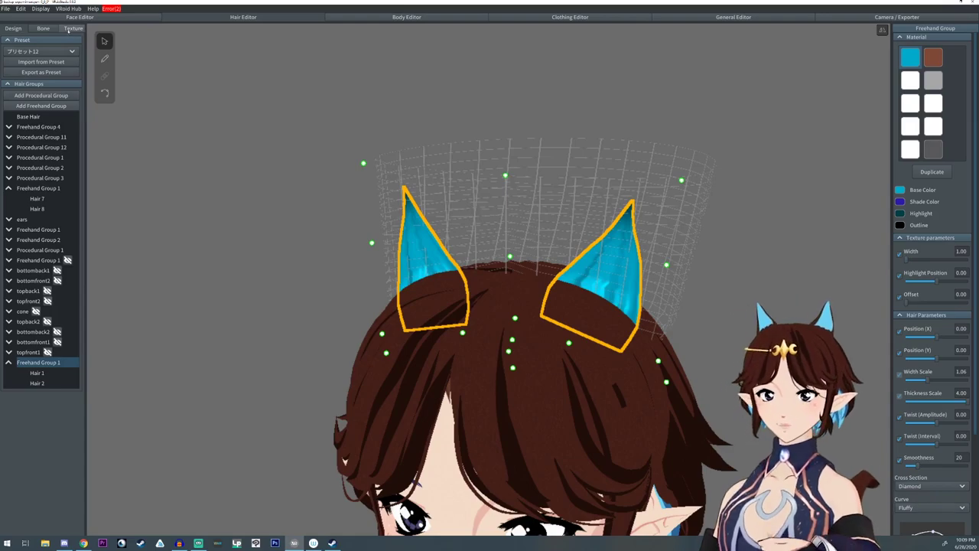
Step: Change the ear hair material's Base Color to white and select its Default Image texture layer
left_click(70, 29)
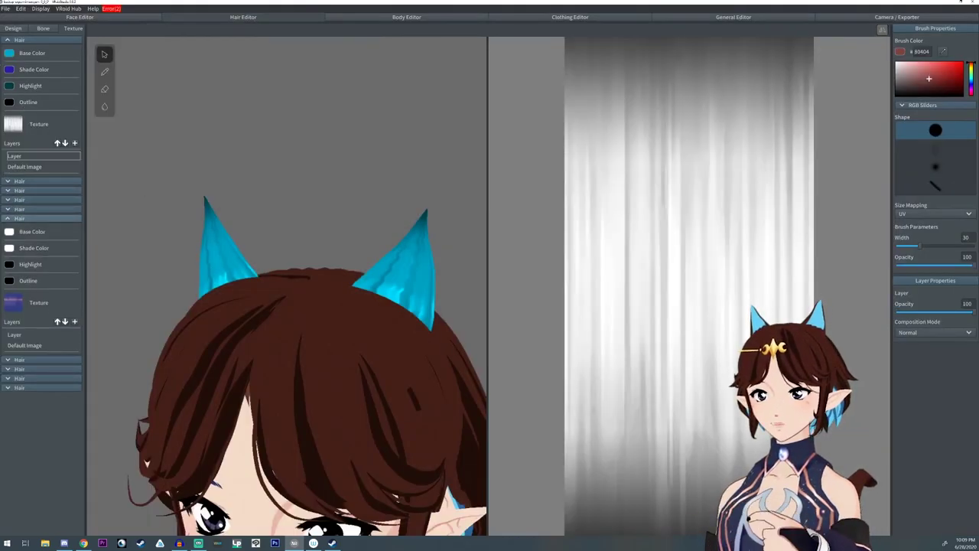
left_click(7, 53)
left_click(20, 69)
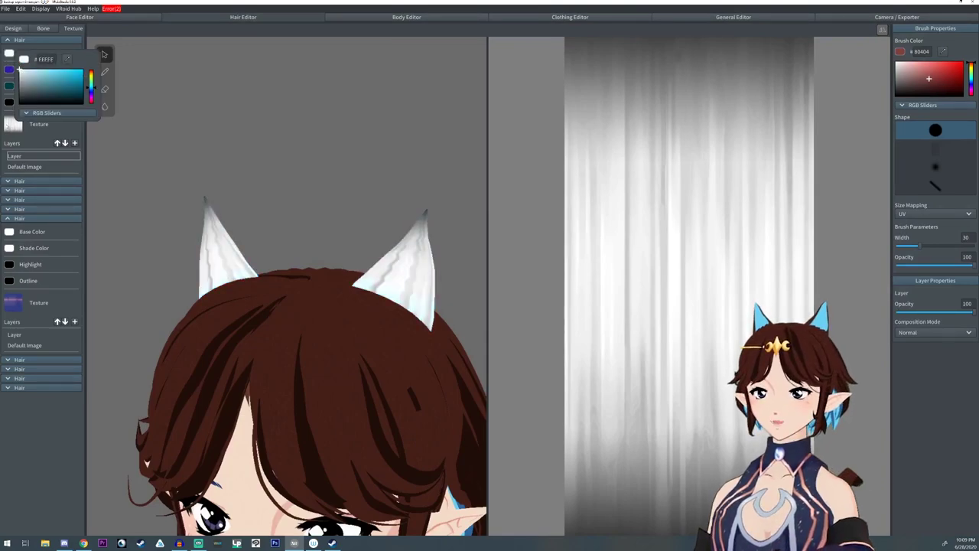
left_click(25, 167)
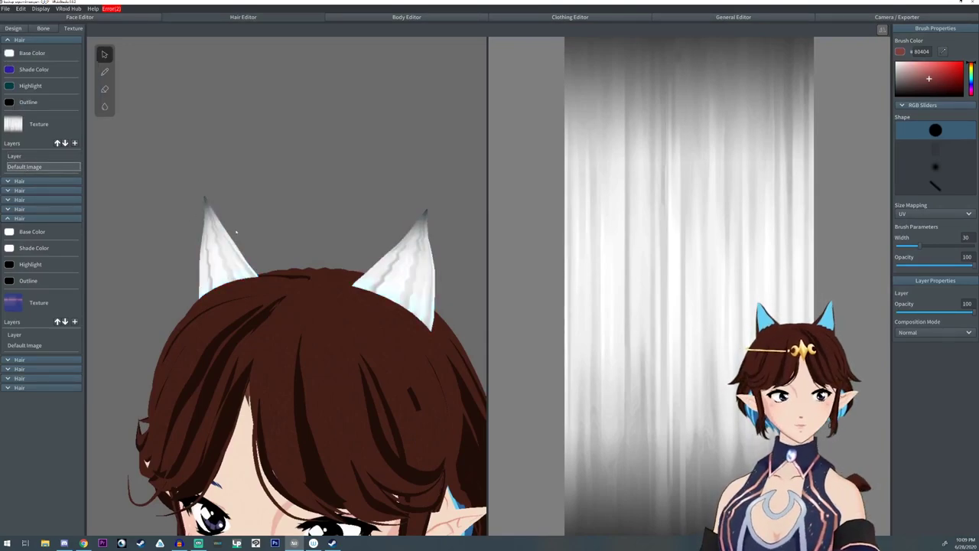
Step: Sample the avatar's dark brown hair as the brush color and set the brush width to 90
right_click_drag(236, 232, 242, 231)
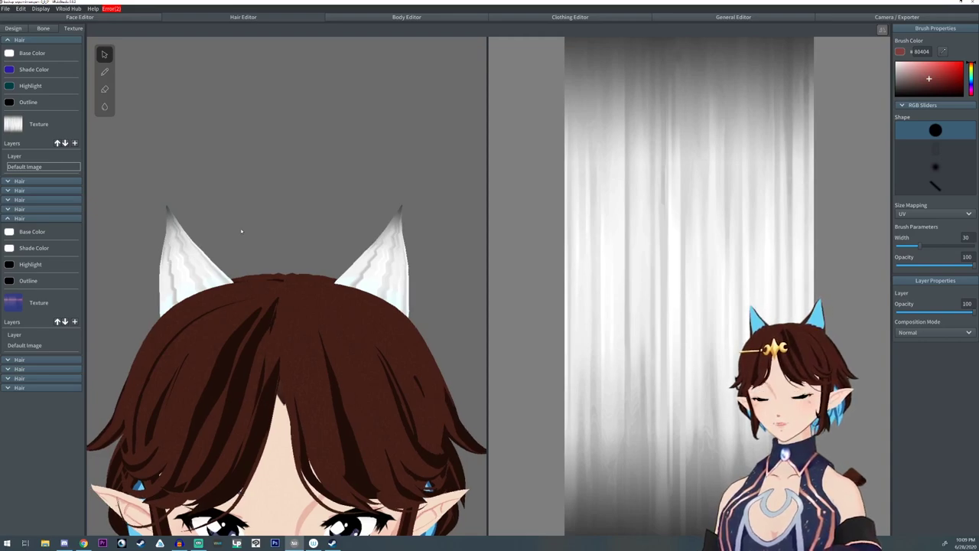
middle_click_drag(241, 231, 246, 231)
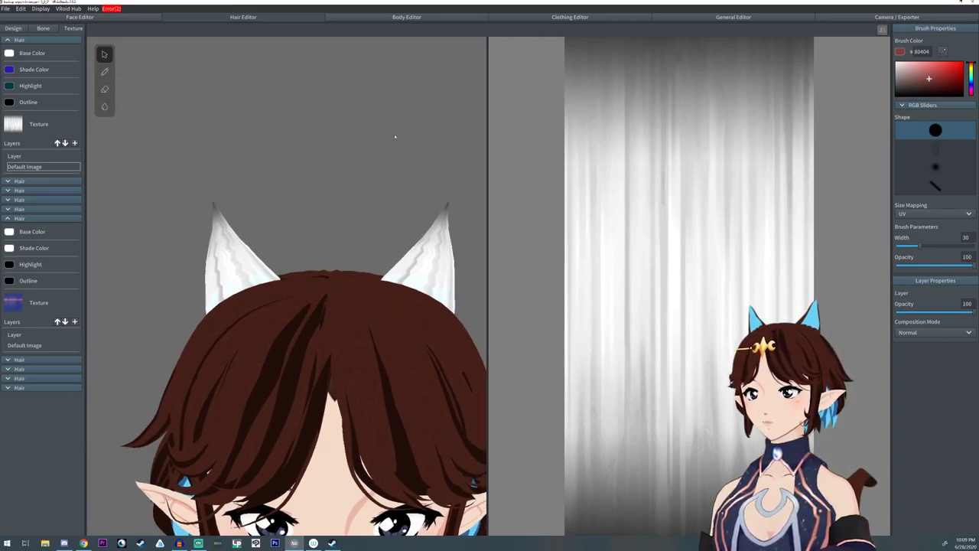
left_click(407, 331)
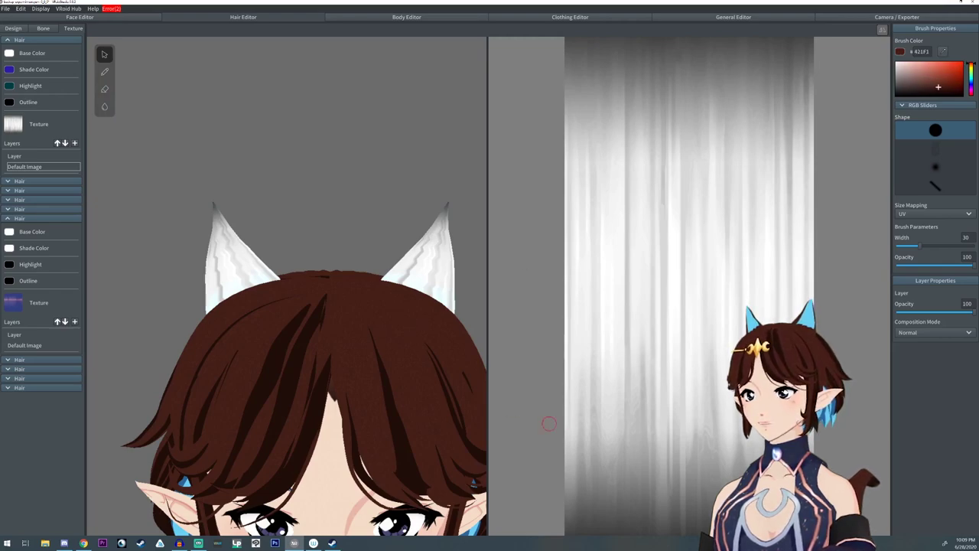
left_click_drag(919, 245, 967, 246)
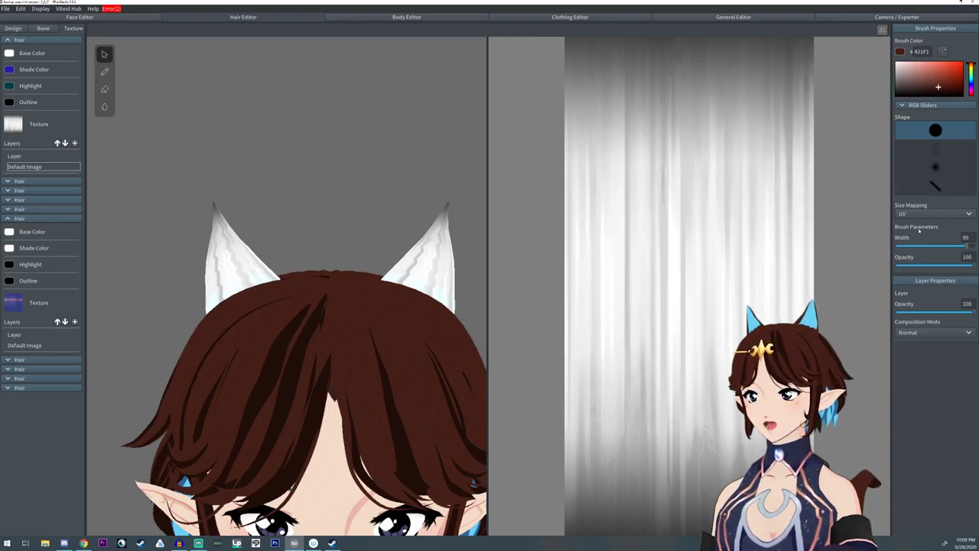
Step: Paint dark brown over the texture's upper left area, left edge and a central vertical band to color the ears' outer edges
left_click(104, 71)
mouse_move(620, 132)
left_mouse_down()
mouse_move(566, 175)
mouse_move(587, 126)
mouse_move(564, 449)
mouse_move(572, 534)
left_mouse_up()
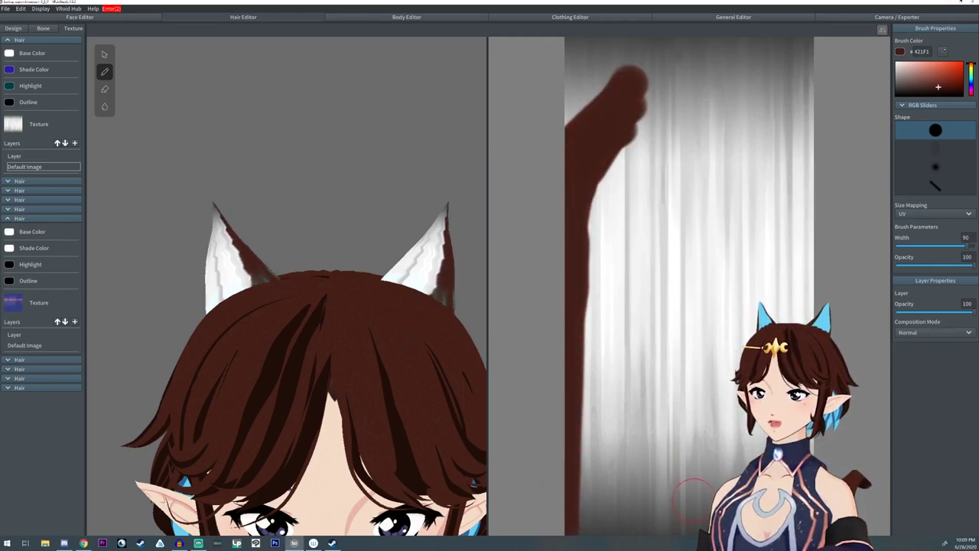
left_click(664, 280)
mouse_move(664, 287)
left_mouse_down()
mouse_move(670, 470)
mouse_move(684, 276)
mouse_move(686, 520)
left_mouse_up()
mouse_move(683, 375)
left_mouse_down()
mouse_move(684, 183)
mouse_move(654, 252)
mouse_move(646, 428)
mouse_move(675, 518)
left_mouse_up()
left_click_drag(640, 314, 661, 525)
mouse_move(640, 455)
left_mouse_down()
mouse_move(637, 527)
mouse_move(650, 84)
mouse_move(593, 77)
mouse_move(618, 53)
mouse_move(573, 46)
mouse_move(679, 42)
mouse_move(685, 172)
mouse_move(676, 91)
left_mouse_up()
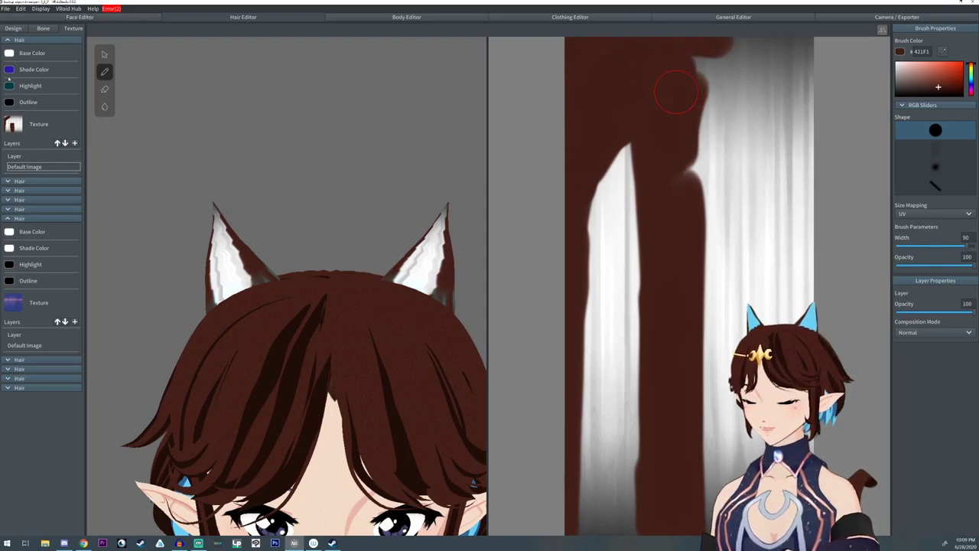
Step: Change the ear hair material's Shade Color to white
left_click(9, 70)
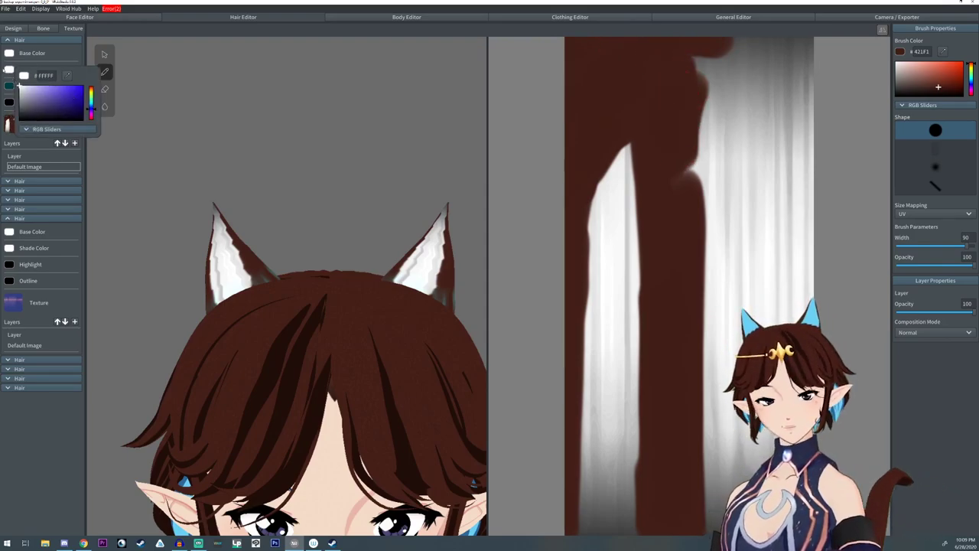
Step: Set the ear hair material's Highlight to black and paint the rest of the texture dark brown, leaving only the narrow white strip
left_click(10, 85)
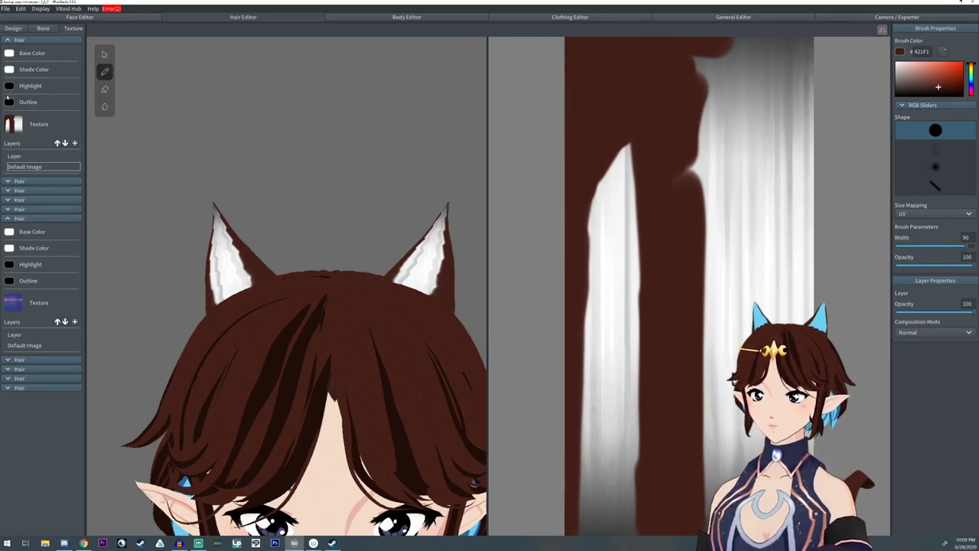
mouse_move(726, 205)
left_mouse_down()
mouse_move(699, 124)
mouse_move(746, 459)
mouse_move(782, 344)
mouse_move(731, 294)
mouse_move(698, 446)
left_mouse_up()
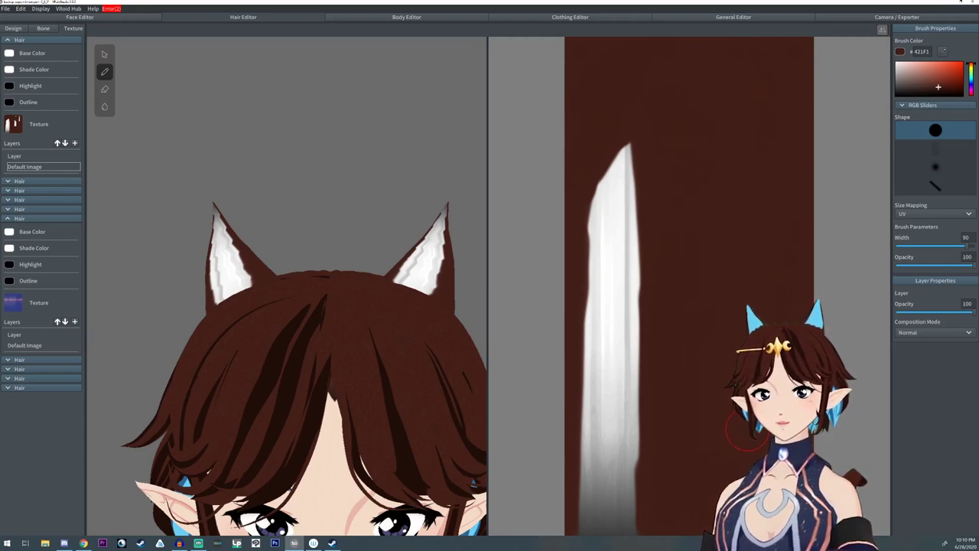
Step: Sample the light blue of the avatar's underhair as the brush color and set the brush width to 54
middle_click_drag(359, 428, 350, 296)
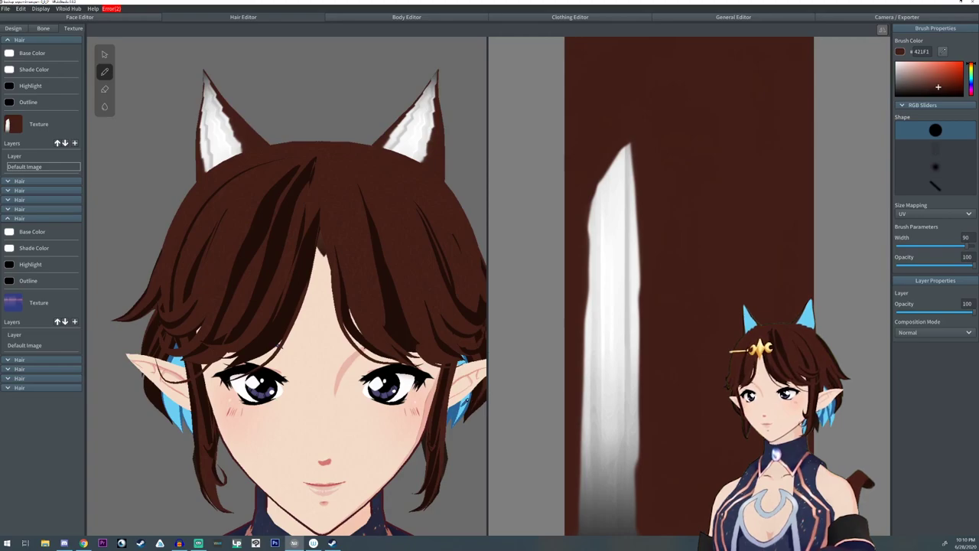
left_click(464, 402)
left_click_drag(965, 245, 949, 246)
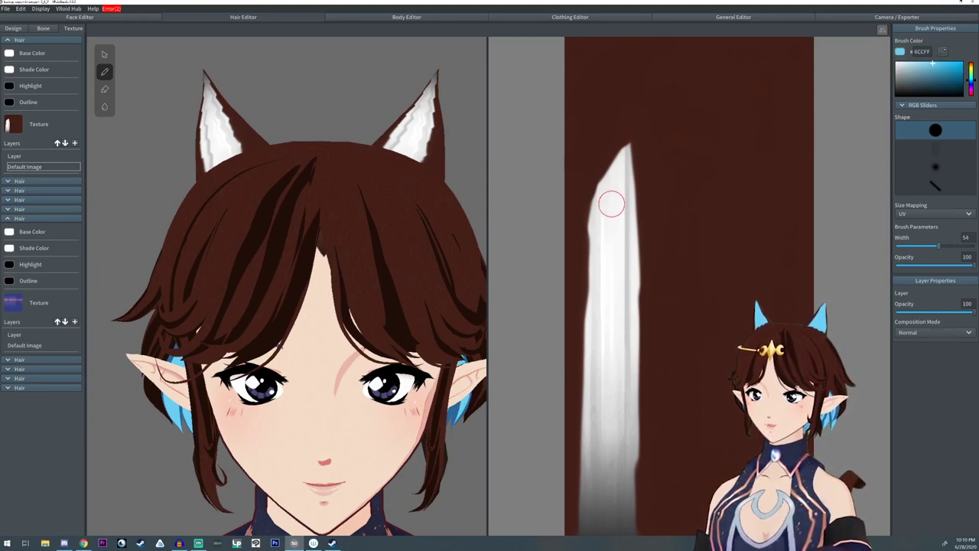
Step: Paint light blue over the whole white strip of the ear texture to color the inner ears
left_click_drag(626, 136, 626, 534)
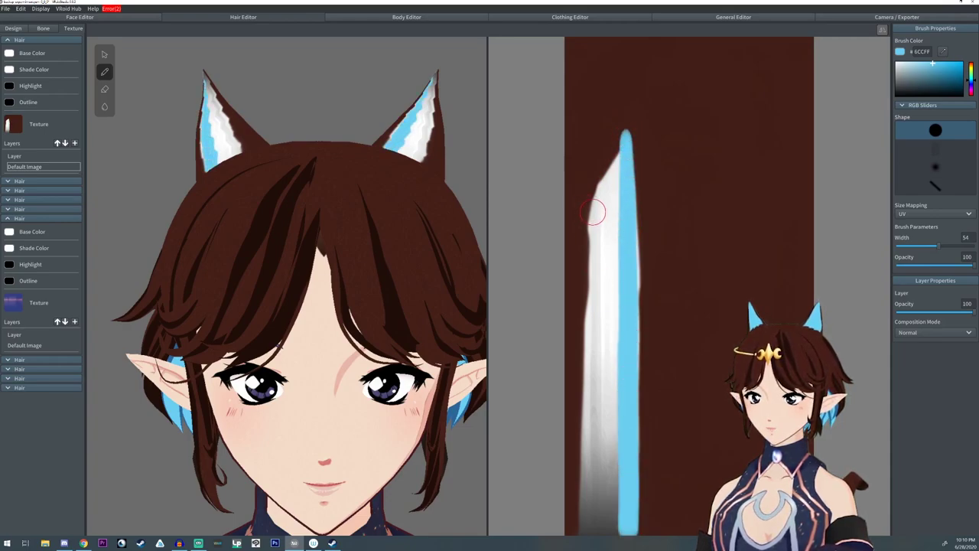
left_click_drag(589, 198, 586, 534)
mouse_move(585, 436)
left_mouse_down()
mouse_move(590, 523)
mouse_move(605, 448)
mouse_move(615, 528)
left_mouse_up()
mouse_move(617, 159)
left_mouse_down()
mouse_move(600, 138)
mouse_move(590, 186)
mouse_move(592, 402)
mouse_move(609, 426)
mouse_move(633, 528)
left_mouse_up()
left_click_drag(603, 200, 603, 246)
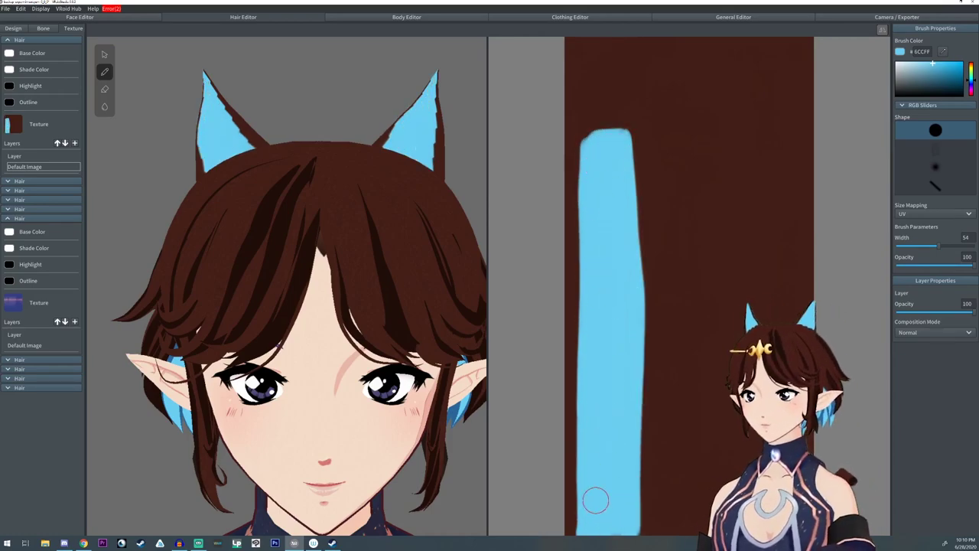
Step: Sample the dark brown with brush width 23, paint a jagged fur edge across the blue strip's upper end, and trim its right edge
right_click_drag(425, 177, 332, 176)
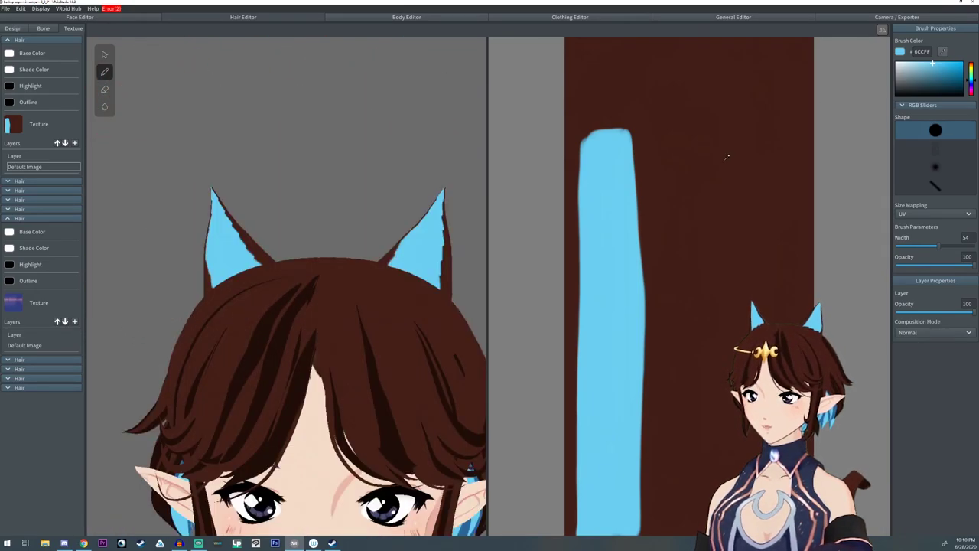
left_click(727, 155)
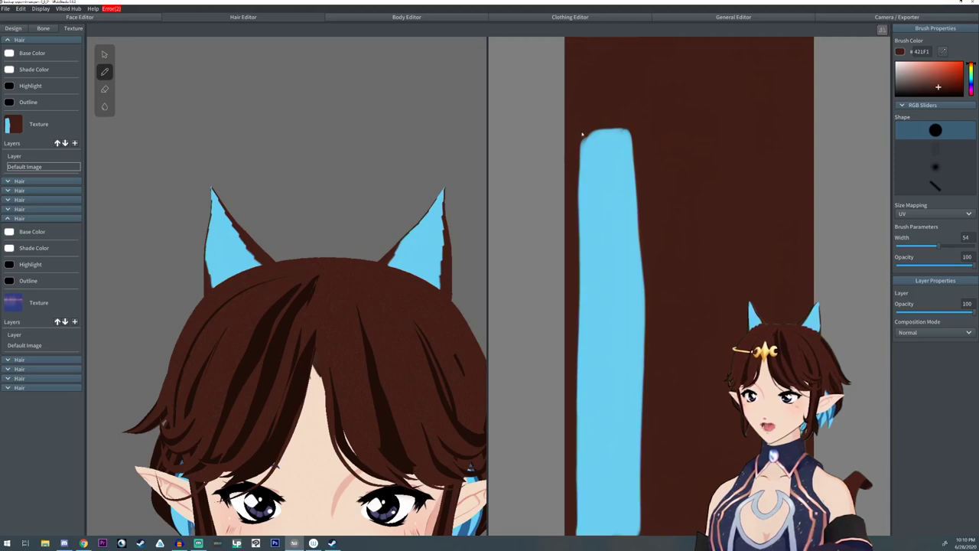
mouse_move(581, 132)
left_mouse_down()
mouse_move(587, 188)
mouse_move(599, 119)
left_mouse_up()
mouse_move(591, 221)
left_mouse_down()
mouse_move(587, 193)
mouse_move(604, 137)
mouse_move(608, 203)
mouse_move(626, 138)
mouse_move(604, 133)
mouse_move(583, 177)
mouse_move(611, 182)
mouse_move(614, 206)
mouse_move(595, 252)
mouse_move(601, 230)
mouse_move(611, 252)
mouse_move(624, 241)
mouse_move(630, 228)
mouse_move(618, 217)
mouse_move(640, 234)
mouse_move(599, 213)
left_mouse_up()
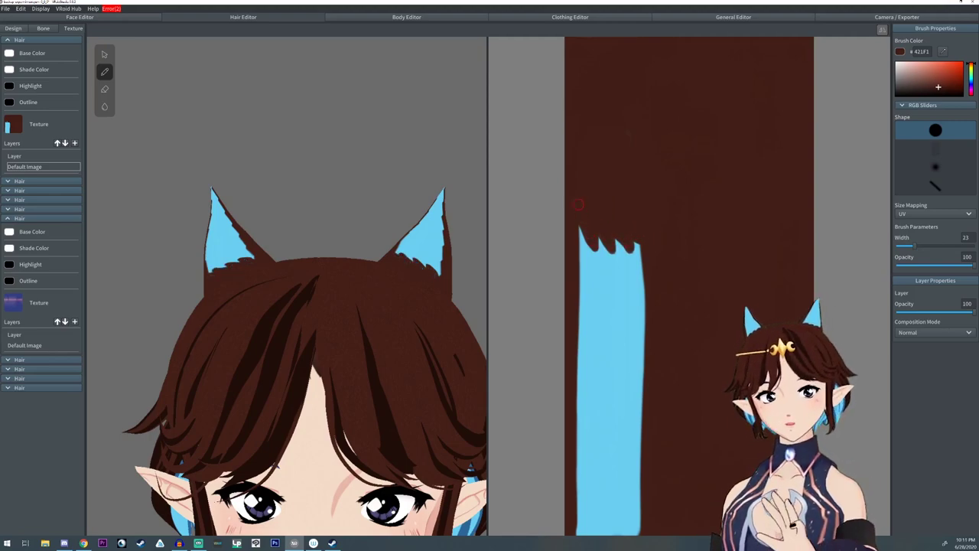
left_click_drag(646, 324, 640, 532)
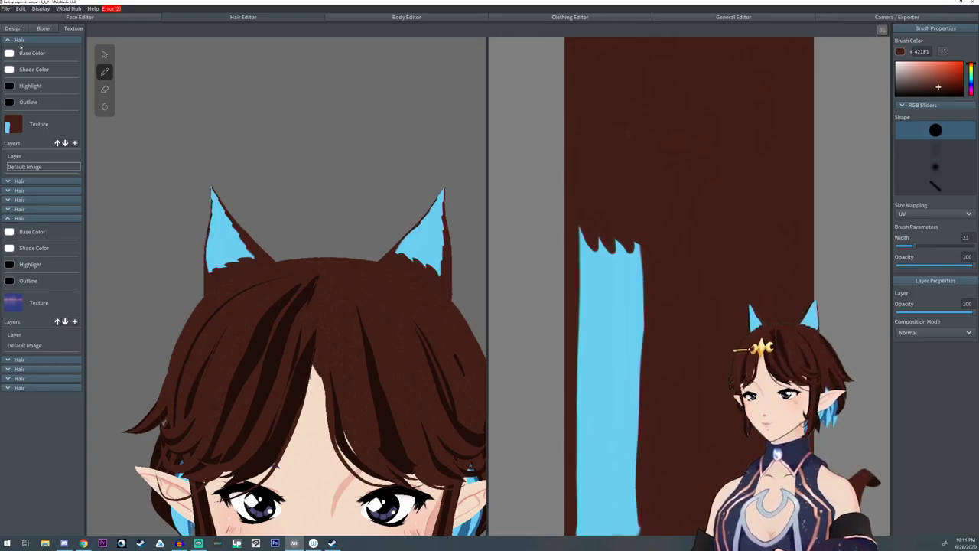
Step: Set the Smoothness of both ear strands to 100 in the hair design
left_click(13, 28)
left_click(633, 244)
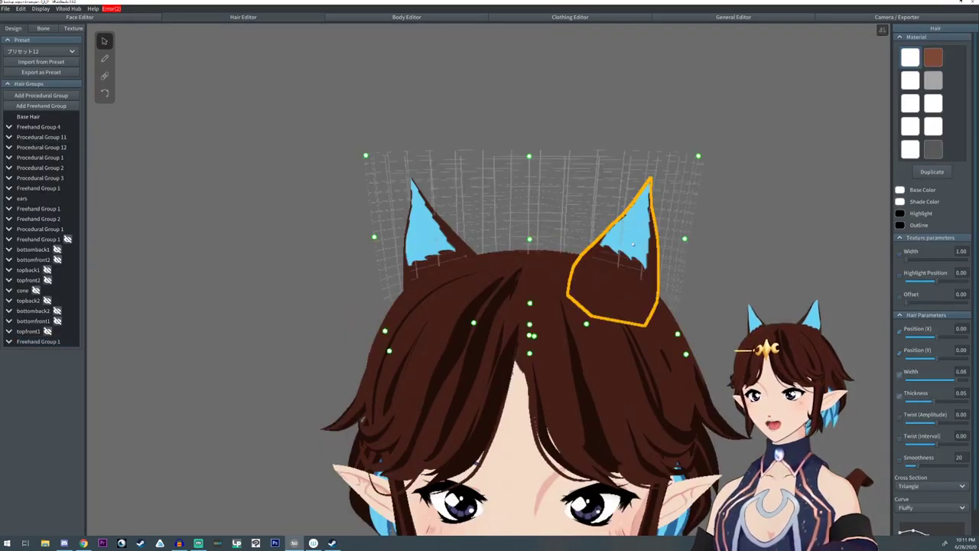
left_click_drag(927, 467, 955, 466)
left_click(448, 247)
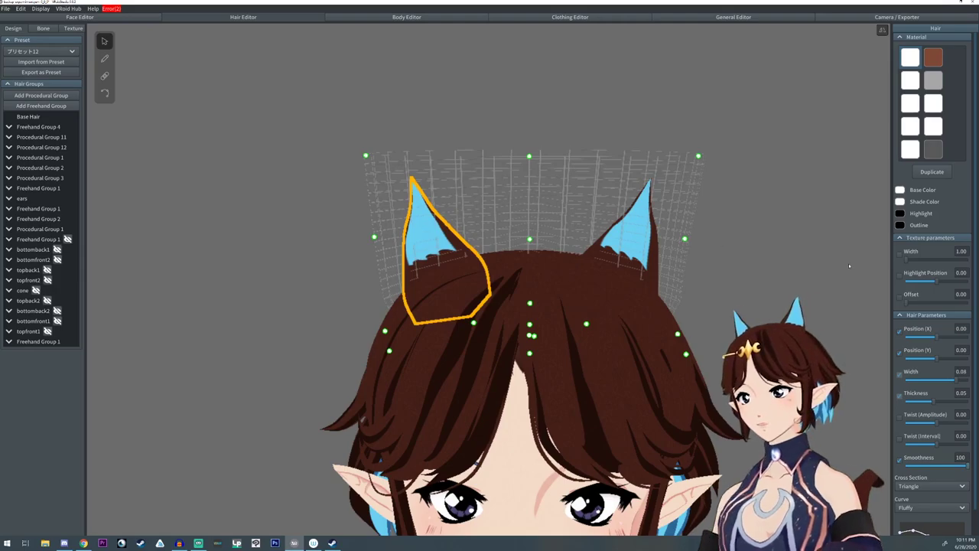
Step: Adjust the right-hand ear's texture placement with Width 1.00, Highlight Position 0.02 and Offset 0.01
left_click(623, 242)
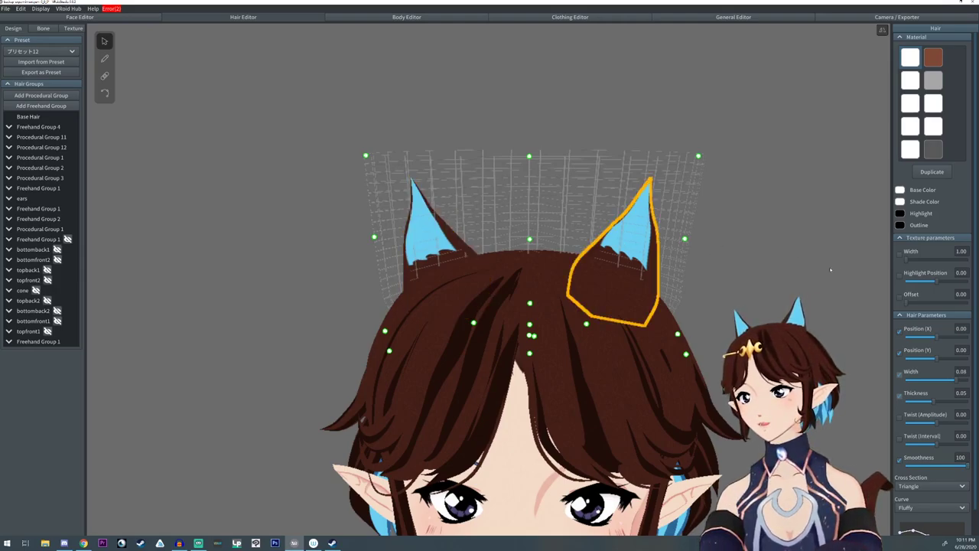
left_click(908, 303)
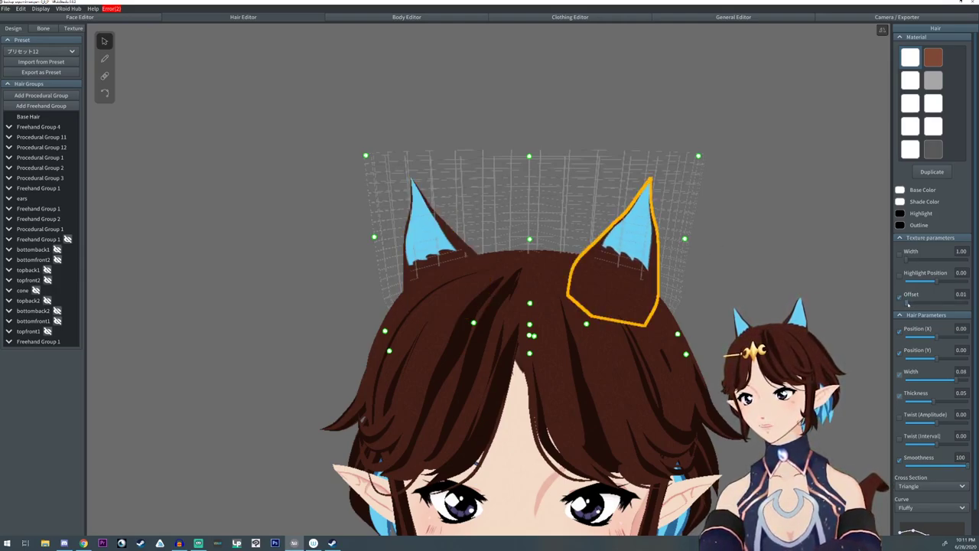
left_click_drag(906, 260, 972, 263)
mouse_move(733, 285)
right_mouse_down()
mouse_move(612, 297)
mouse_move(559, 287)
mouse_move(723, 300)
mouse_move(752, 287)
right_mouse_up()
left_click_drag(965, 260, 866, 263)
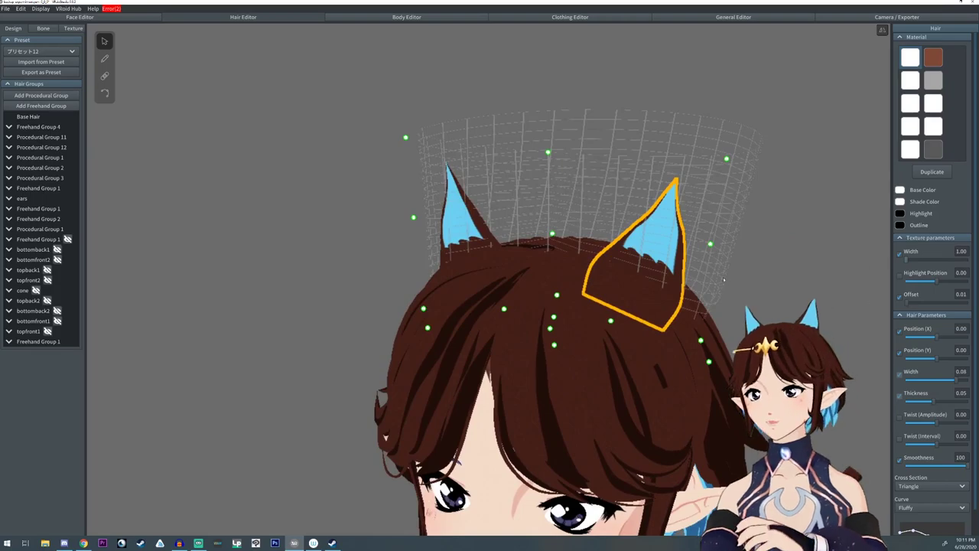
left_click_drag(933, 281, 938, 282)
right_click_drag(612, 279, 657, 277)
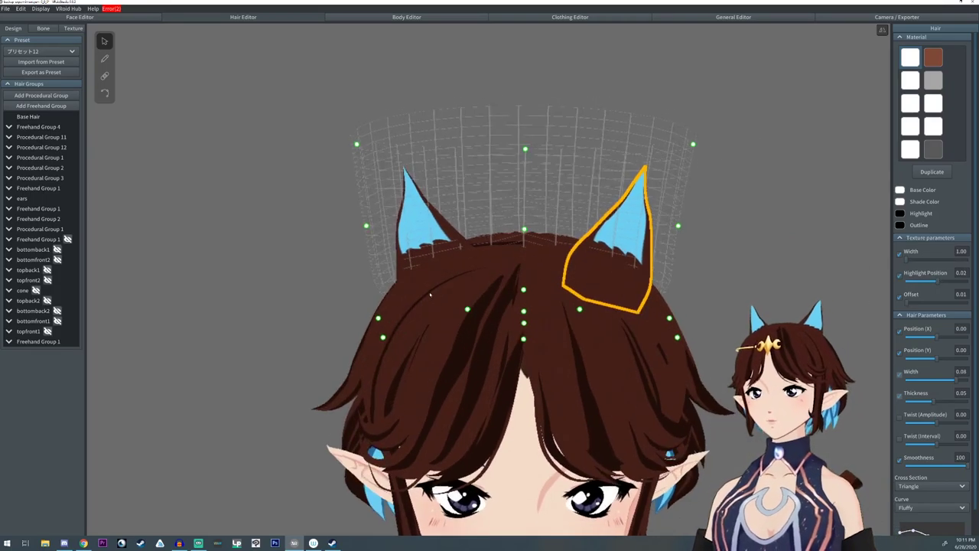
Step: Set the left-hand ear's texture Highlight Position to 0.03 and deselect the strand
left_click(417, 244)
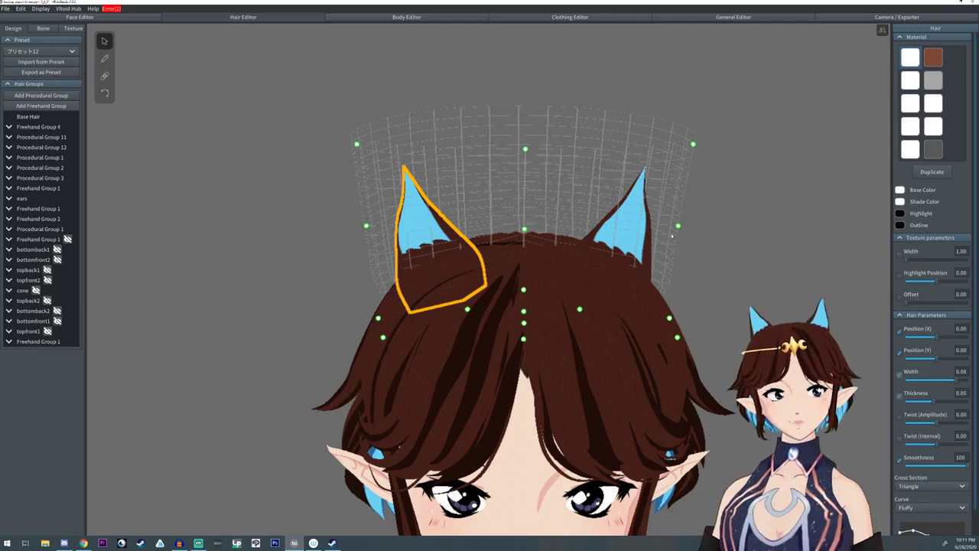
left_click_drag(936, 282, 939, 281)
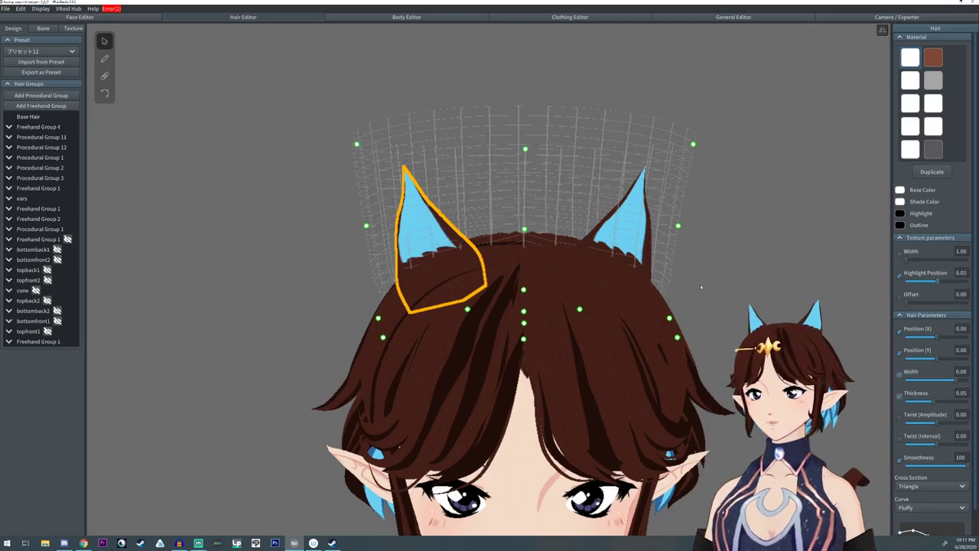
right_click_drag(700, 287, 695, 285)
left_click(744, 269)
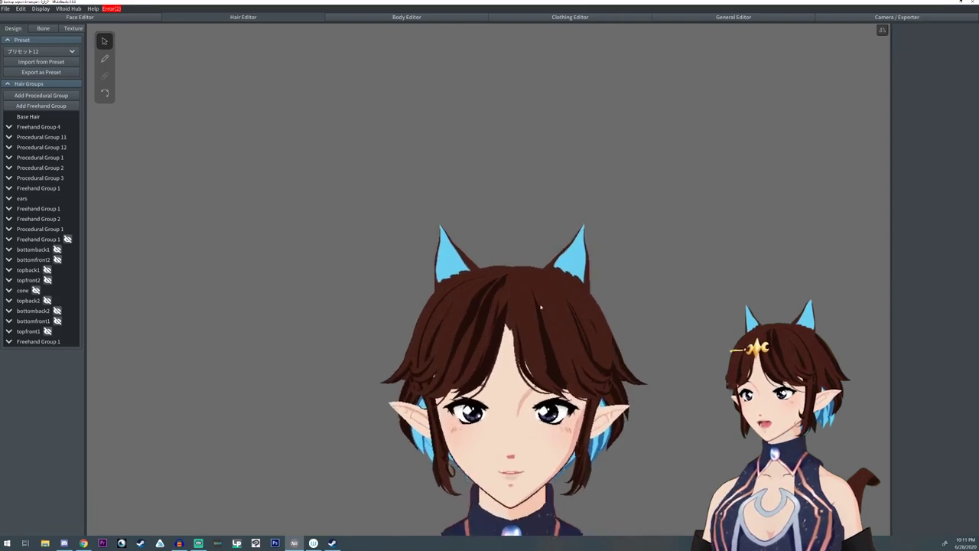
Step: Compare the texture and hair parameters of Hair 1 and Hair 2, and check both ears from a distance
left_click(442, 247)
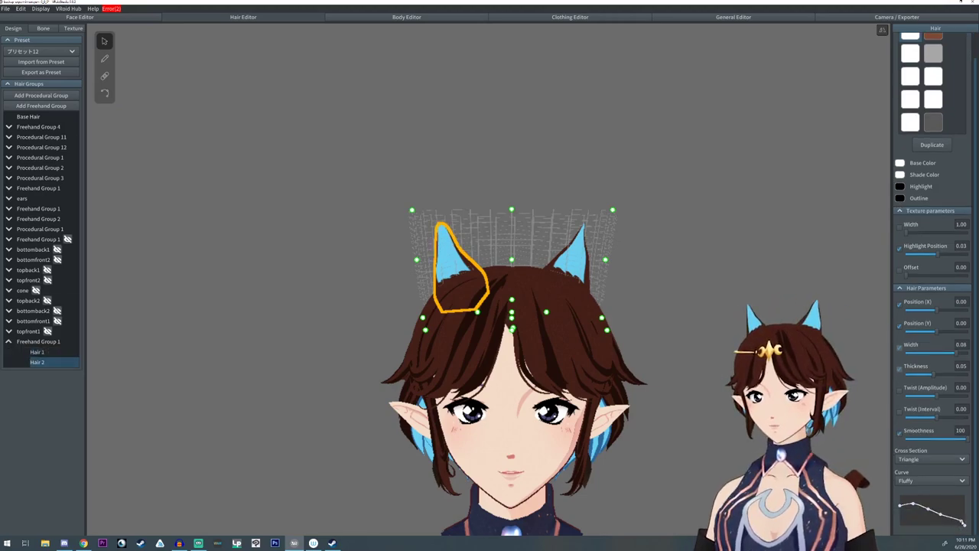
left_click(697, 360)
left_click(39, 352)
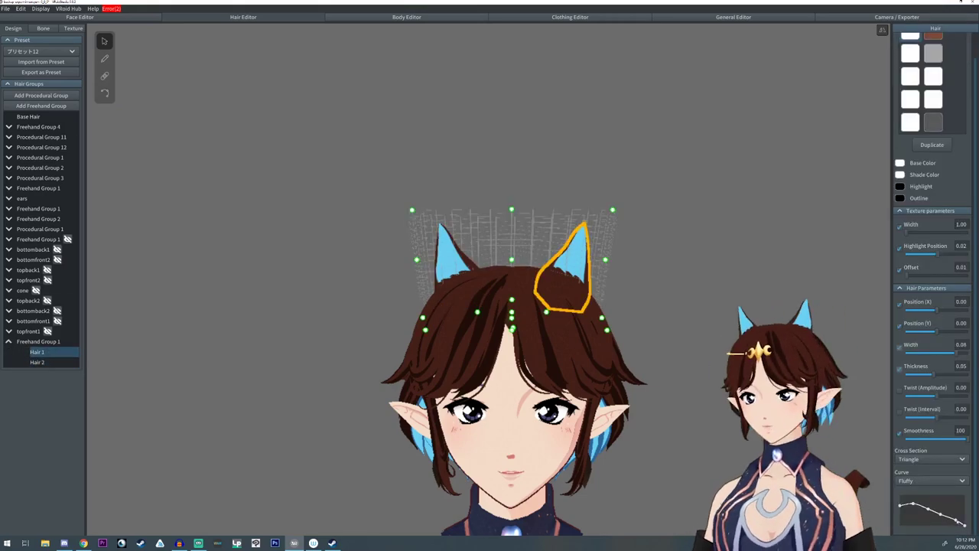
left_click(687, 440)
scroll(688, 439, "down", 3)
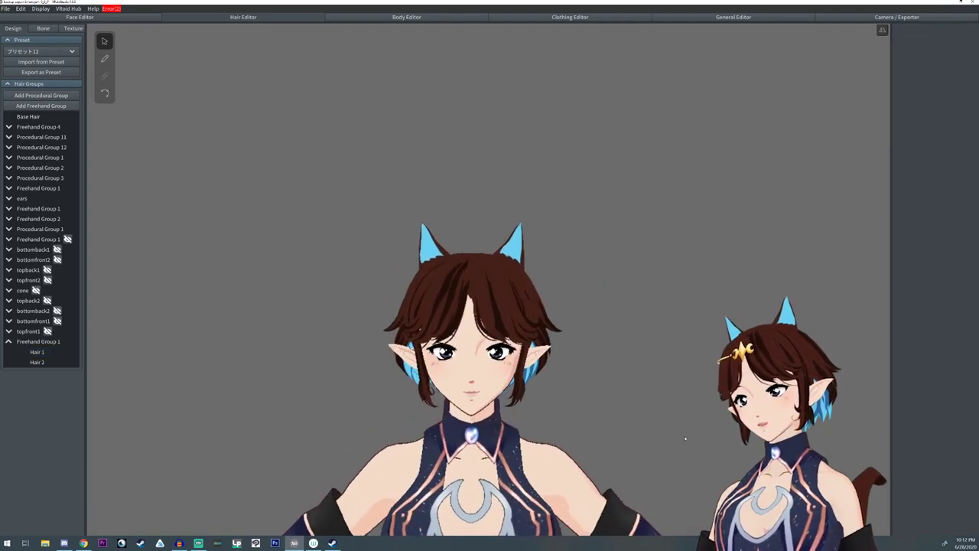
scroll(446, 313, "up", 3)
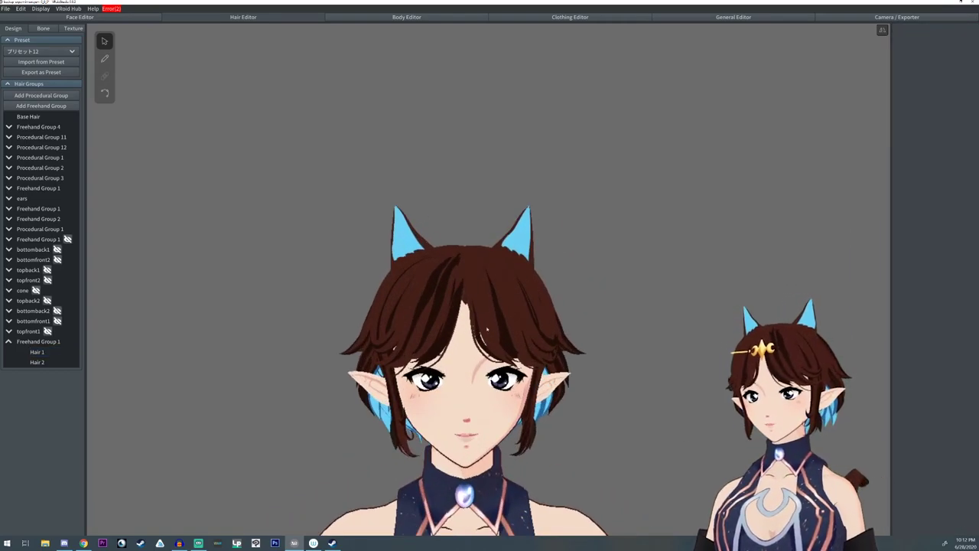
Step: Create a separate bone group with Bone Count 1 for each ear and raise the Fixed Point, using 0.49 for the left-hand ear
left_click(43, 29)
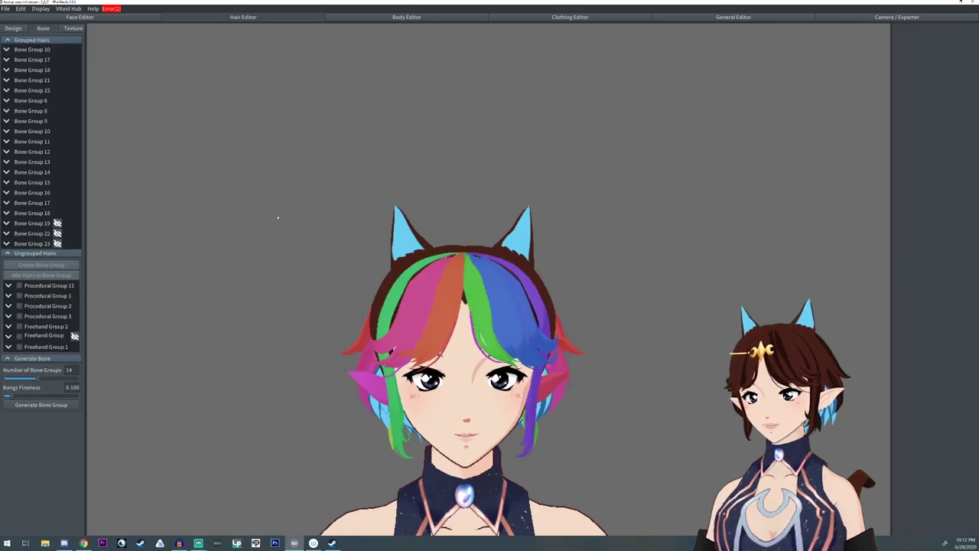
left_click(407, 244)
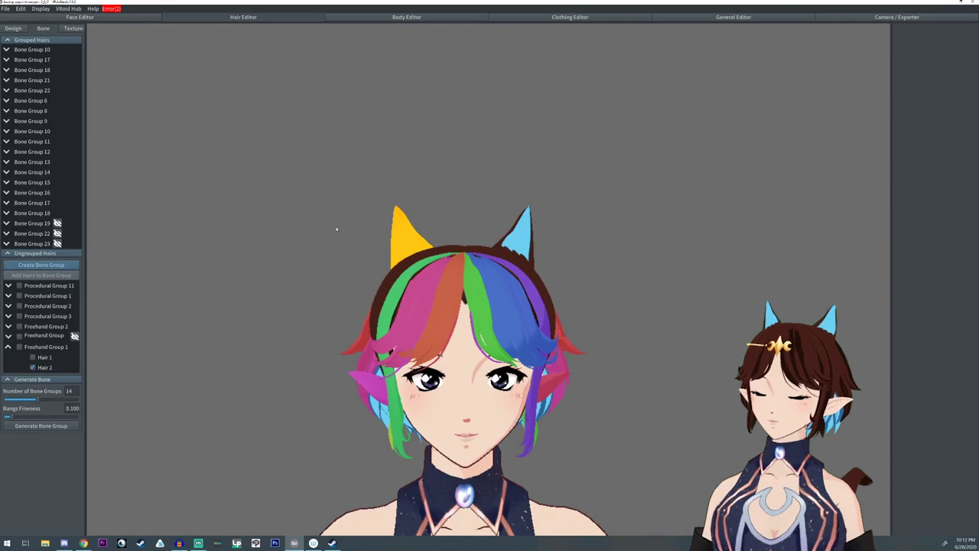
left_click_drag(914, 67, 773, 66)
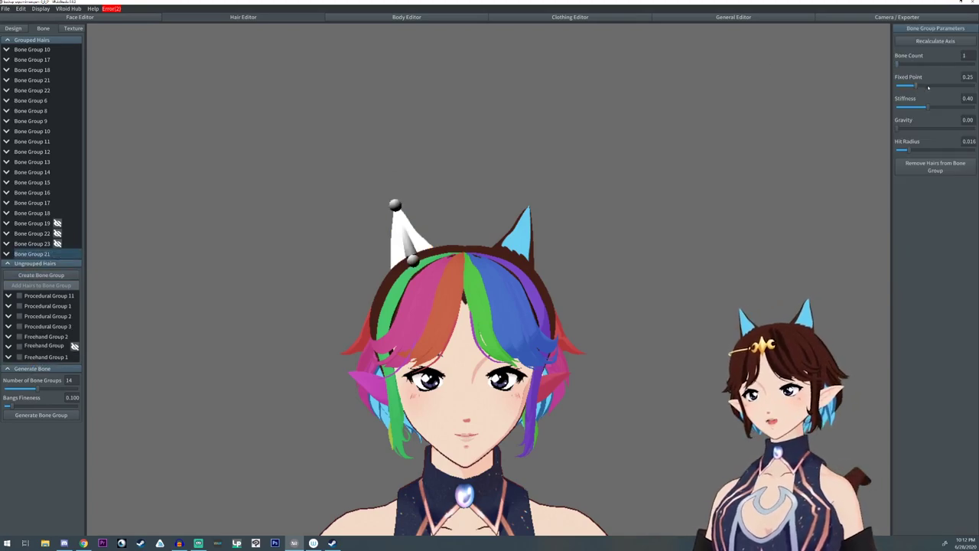
left_click_drag(919, 85, 935, 84)
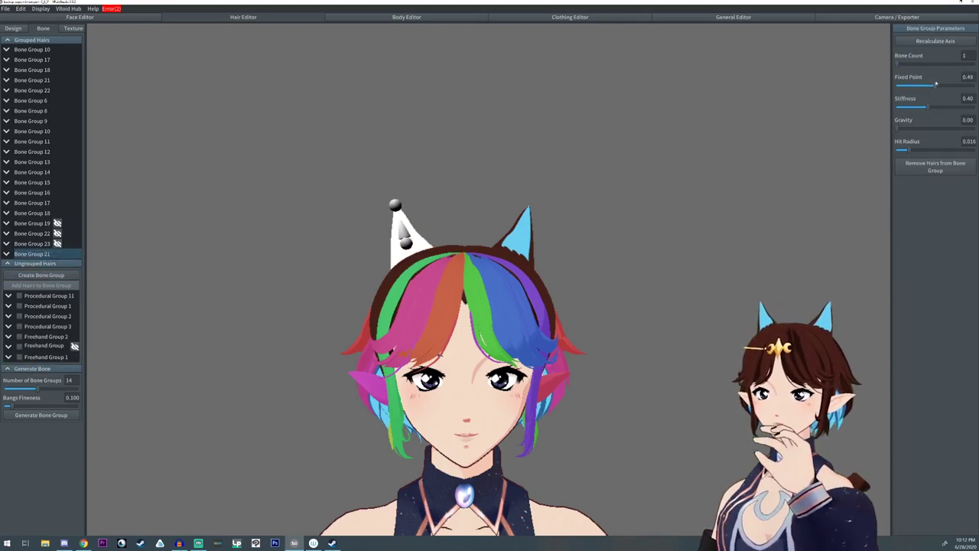
left_click(523, 233)
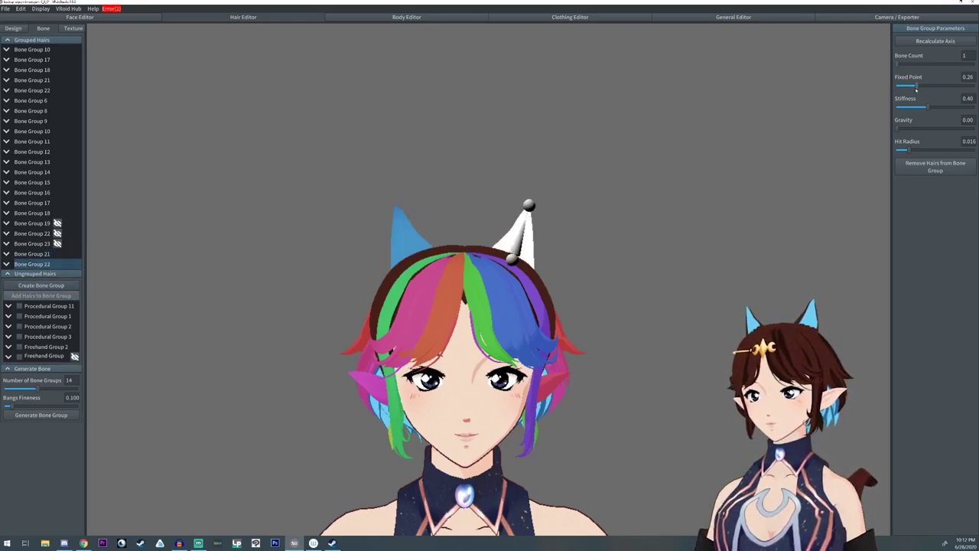
left_click_drag(914, 90, 937, 91)
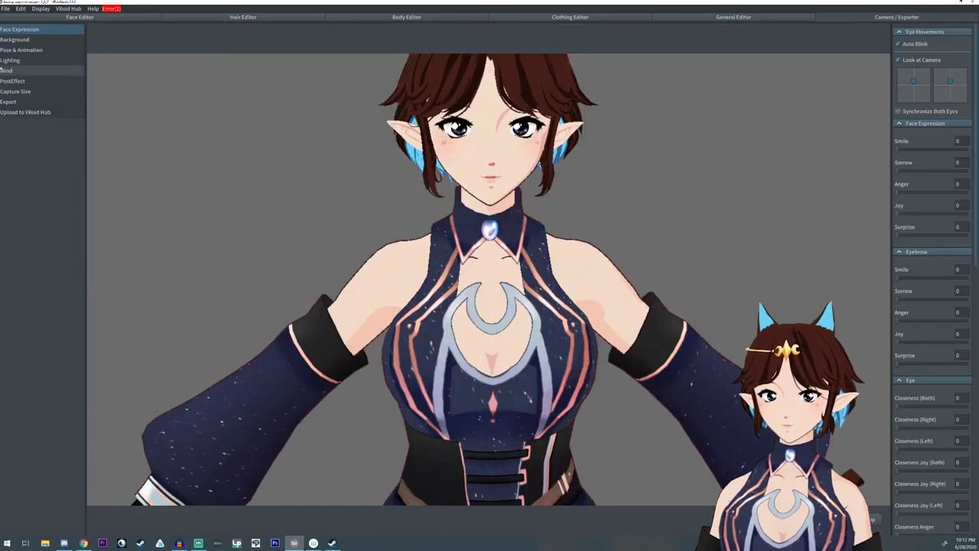
Step: Preview the ears' movement with the Walking and Running animations
left_click(21, 50)
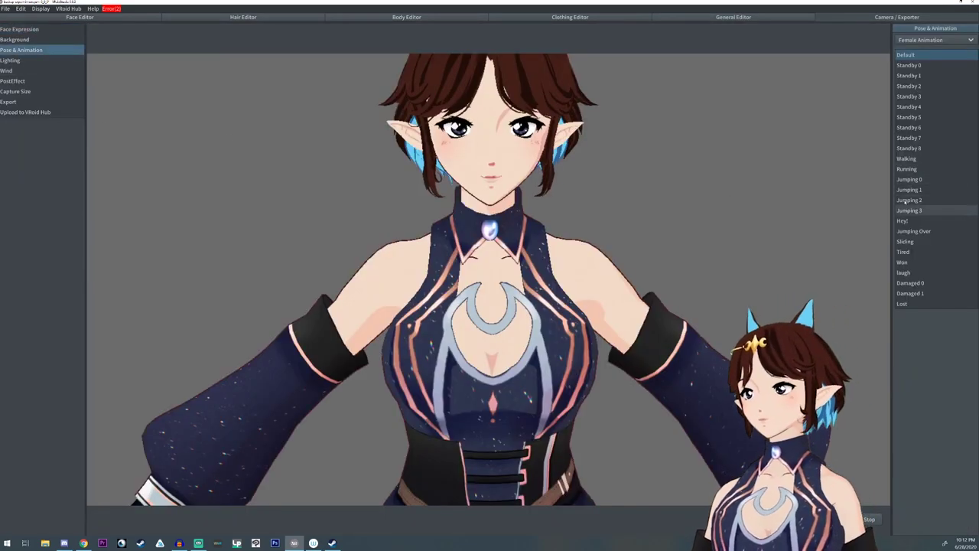
left_click(906, 158)
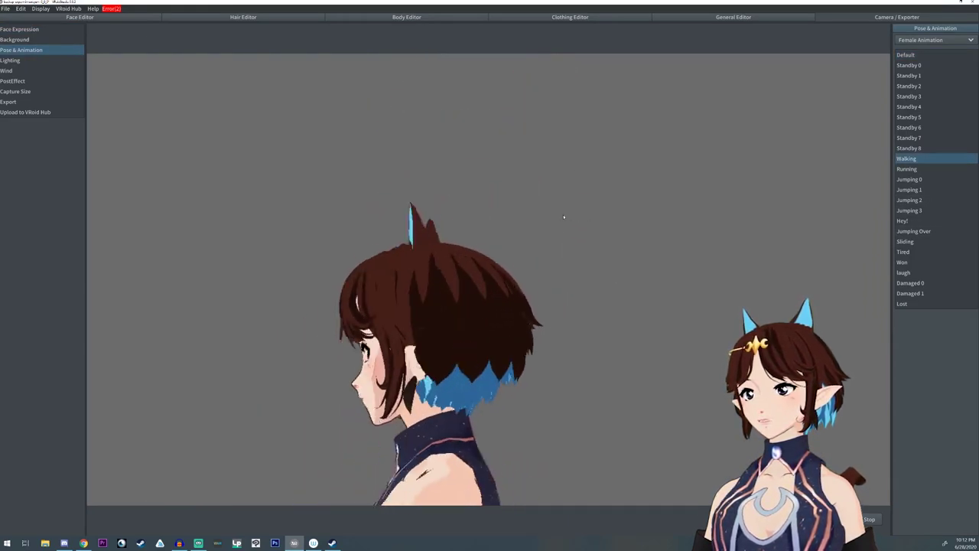
left_click(906, 169)
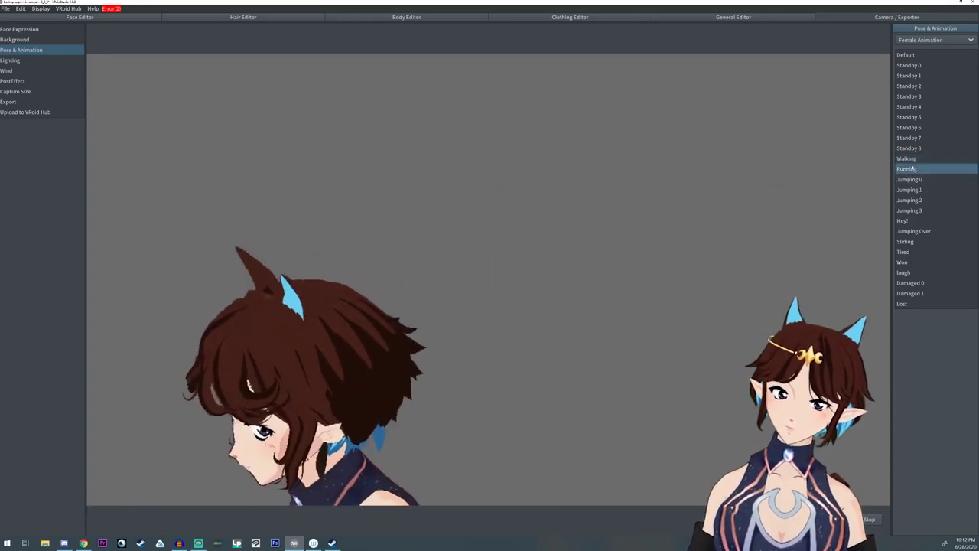
left_click(906, 158)
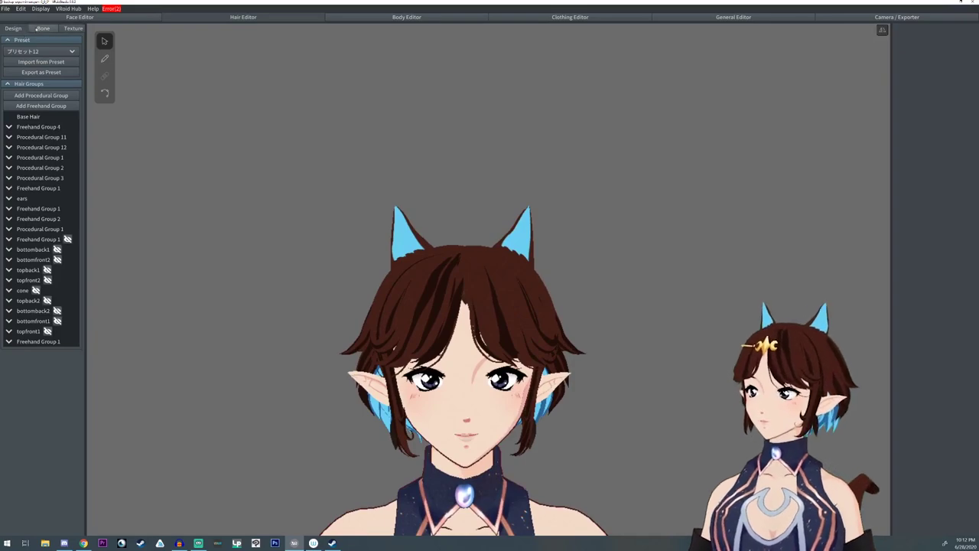
Step: Lower the Stiffness of Bone Group 22, the right-hand ear's bone group
left_click(42, 28)
left_click(32, 264)
left_click_drag(922, 107, 908, 108)
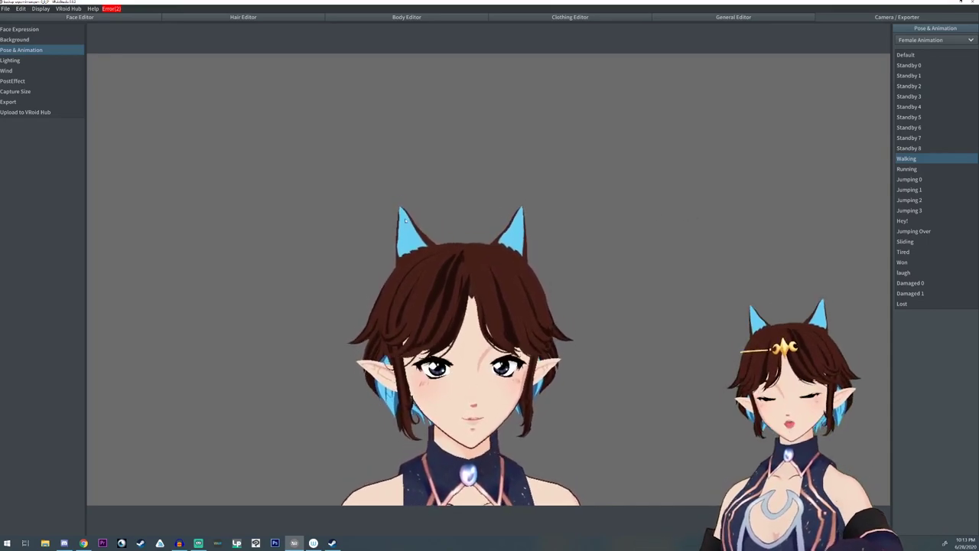
Step: Check the ears' physics from another angle and play the Standby 7 animation
right_click_drag(620, 246, 594, 219)
left_click(909, 138)
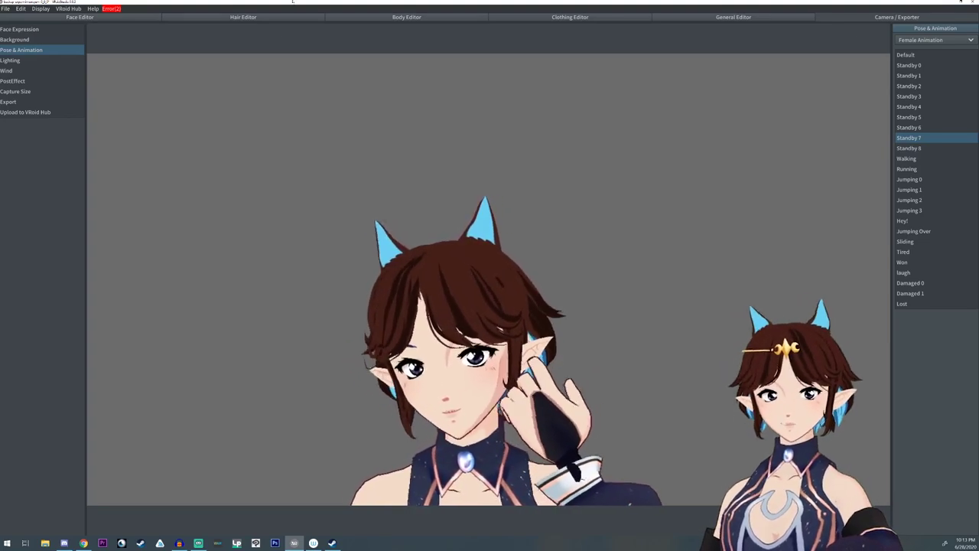
Step: Set the Stiffness of Bone Group 21, the left-hand ear's bone group, to 0.34 to match Bone Group 22
left_click(279, 27)
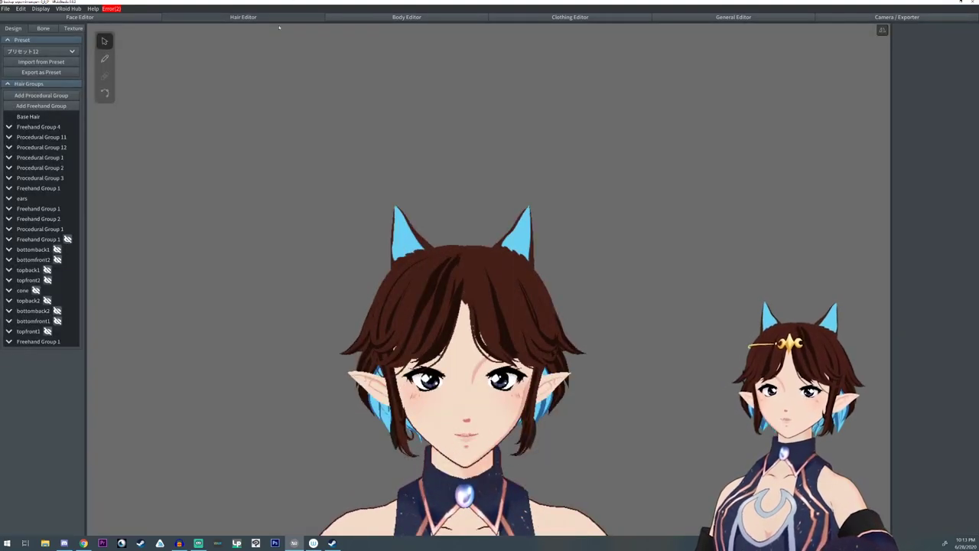
left_click(42, 28)
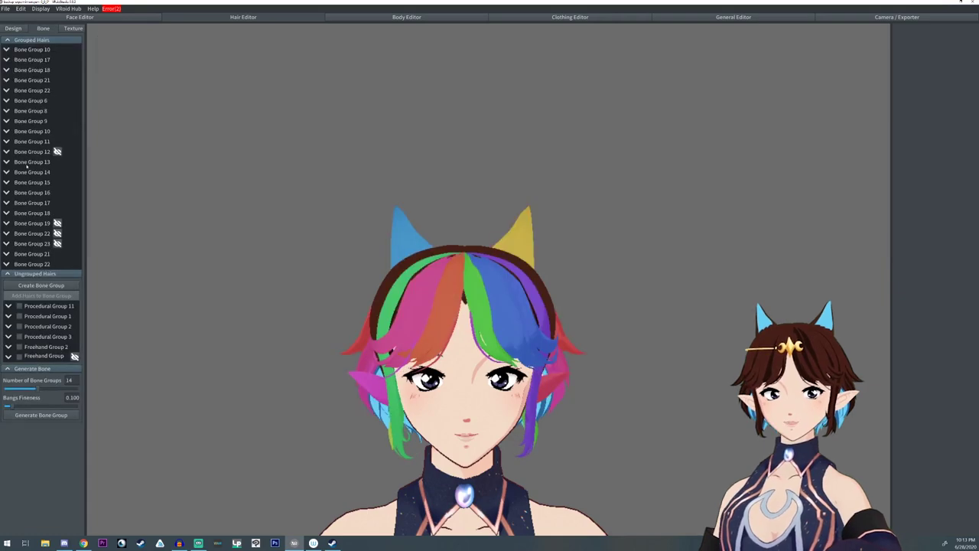
left_click(32, 253)
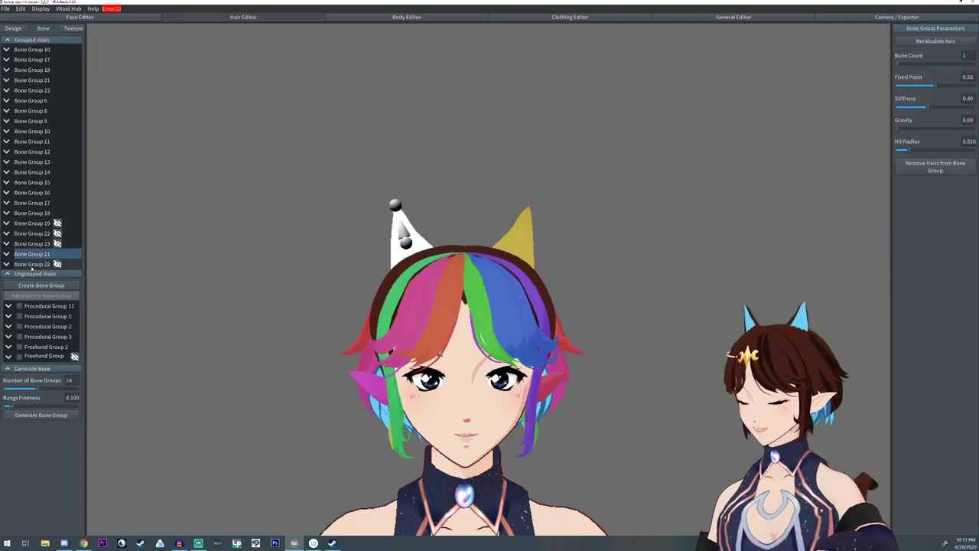
key("Down")
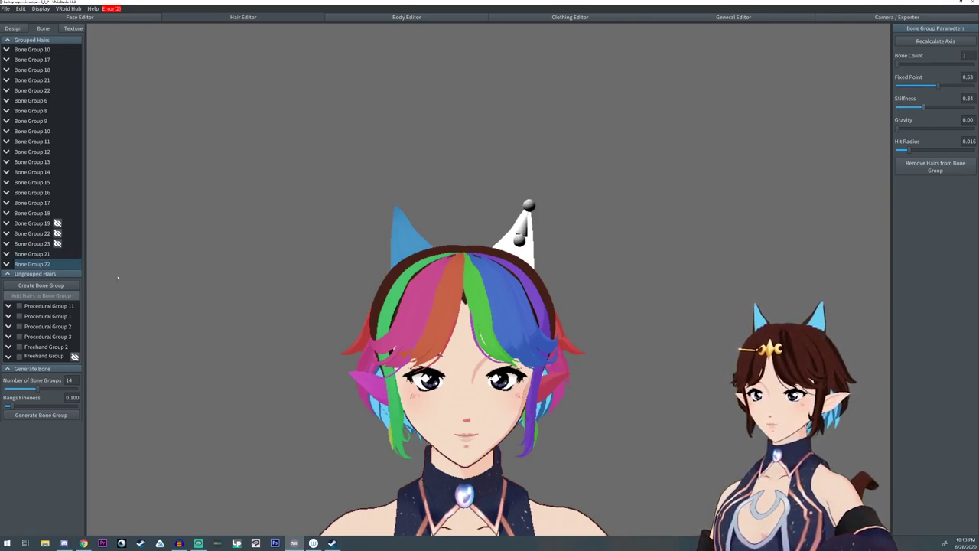
key("Up")
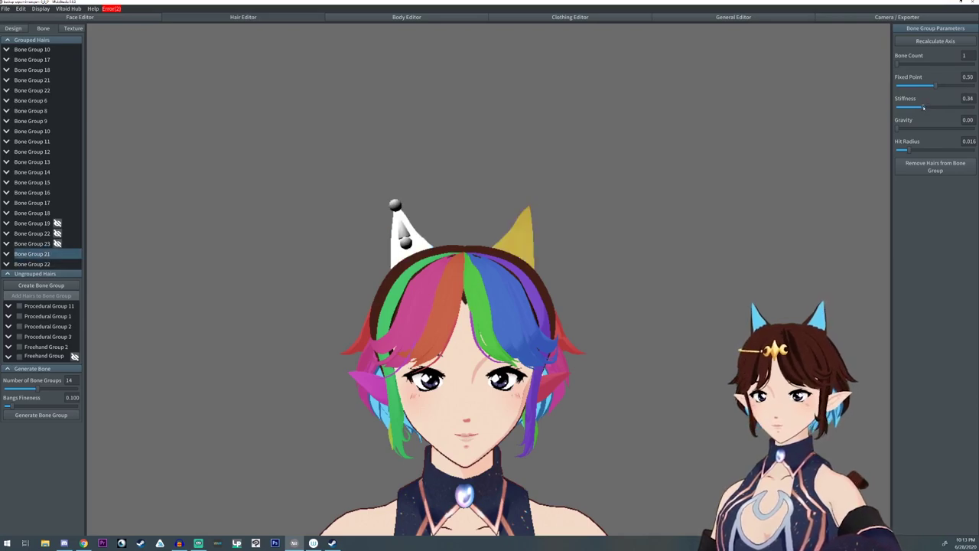
scroll(613, 217, "down", 3)
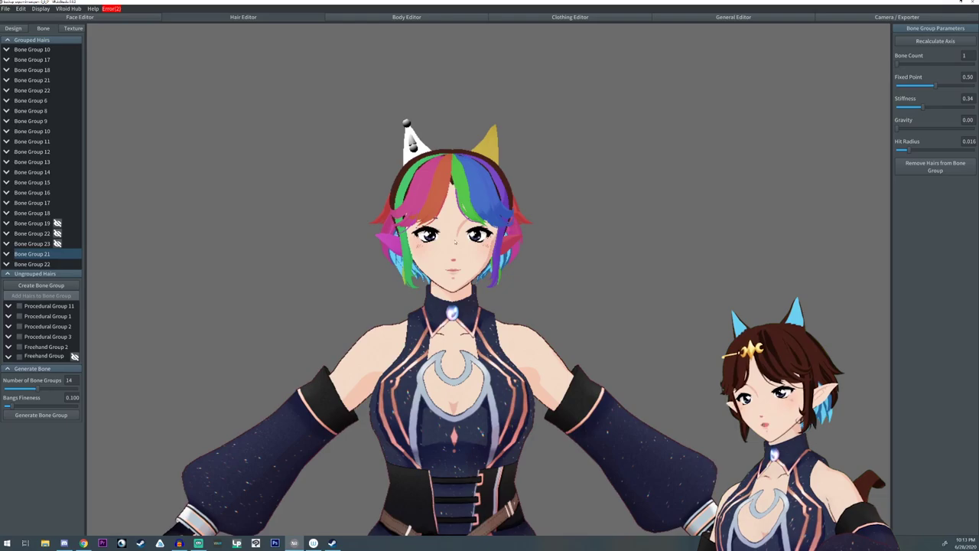
left_click(457, 241)
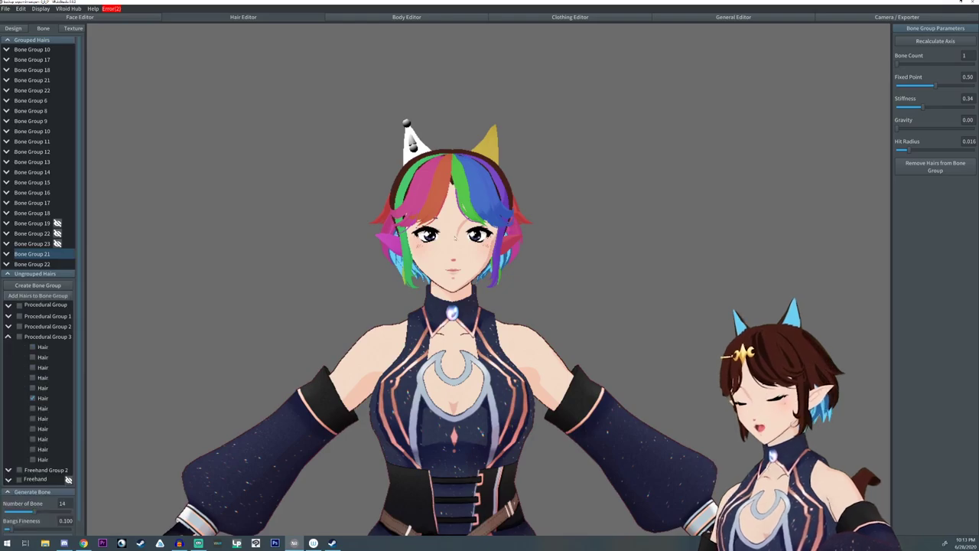
Step: Hide the finished ears' Freehand Group 1 and add a new freehand group for another ear style
left_click(14, 28)
right_click_drag(589, 244, 339, 252)
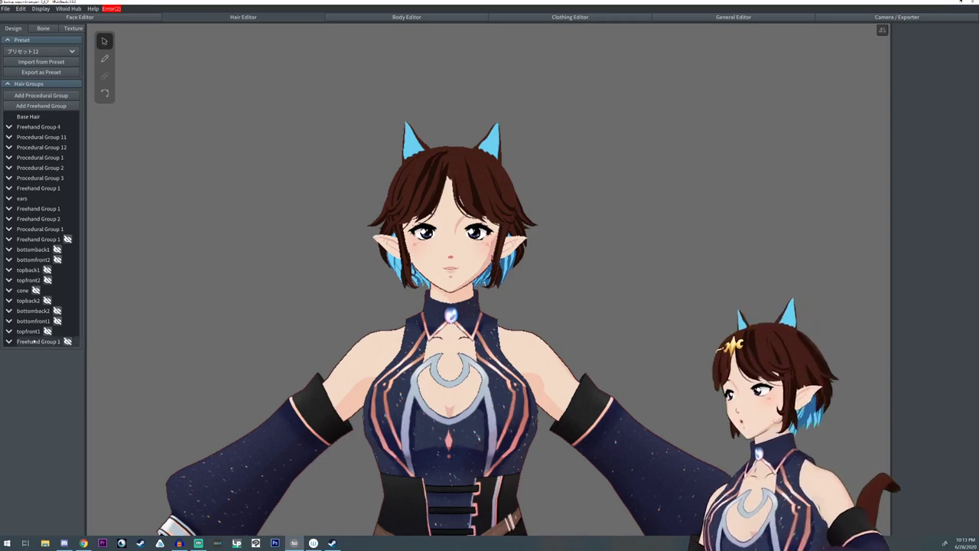
left_click(67, 341)
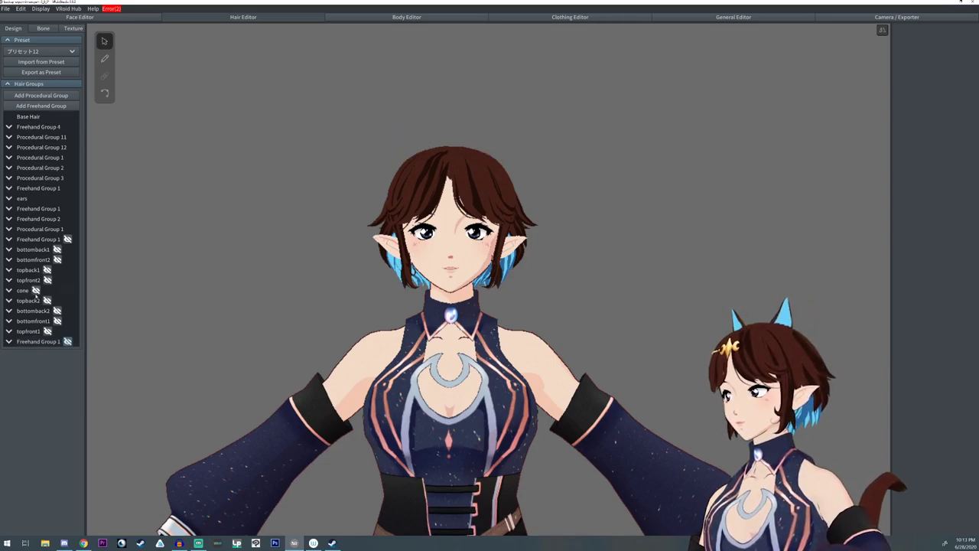
left_click(39, 341)
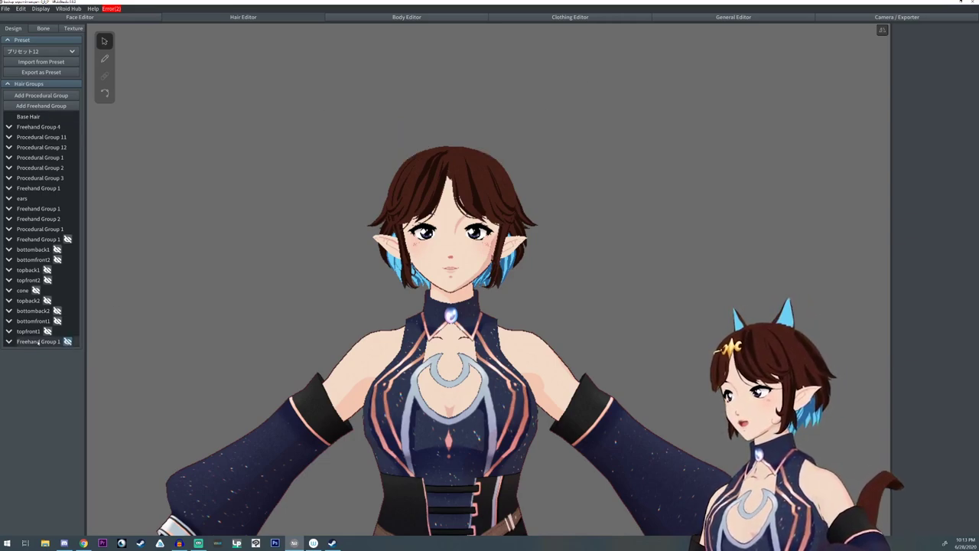
left_click(41, 105)
scroll(543, 286, "up", 5)
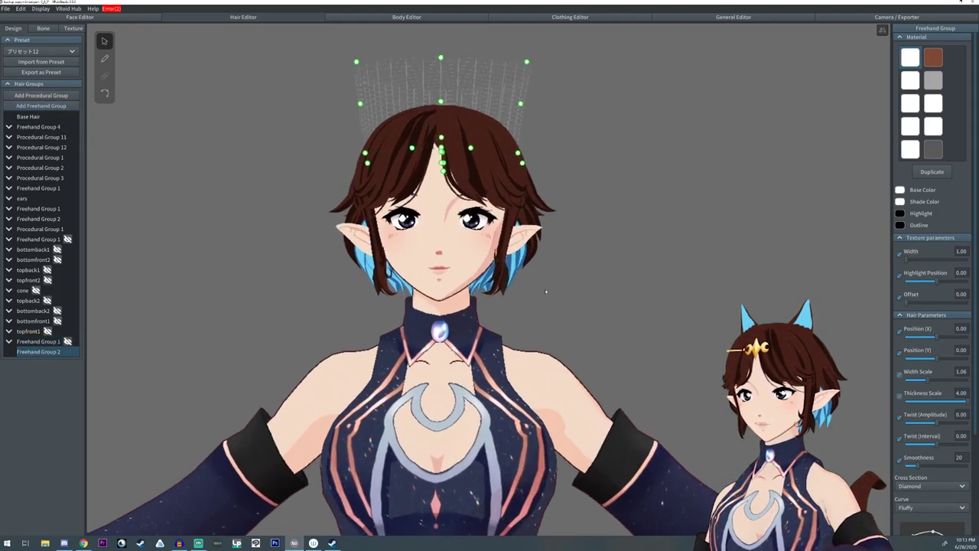
right_click_drag(642, 269, 596, 290)
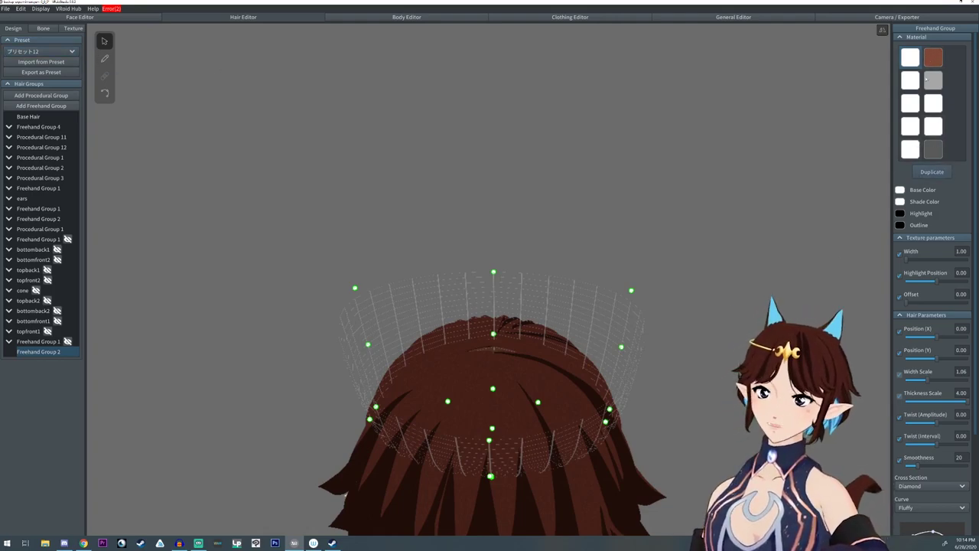
Step: Assign the grey-swatch material to the new group and choose the plain brown hair material for the hair brush
left_click(933, 81)
left_click(105, 59)
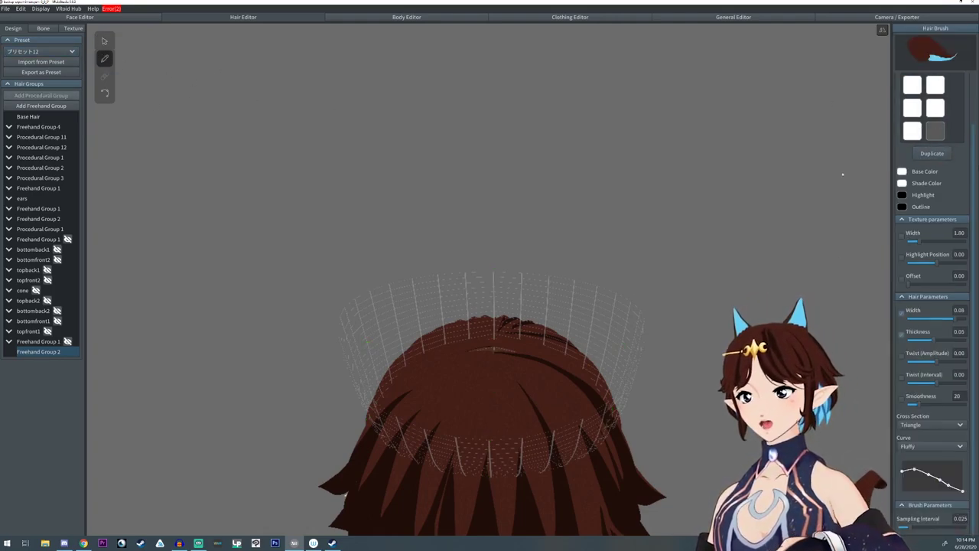
scroll(942, 146, "up", 3)
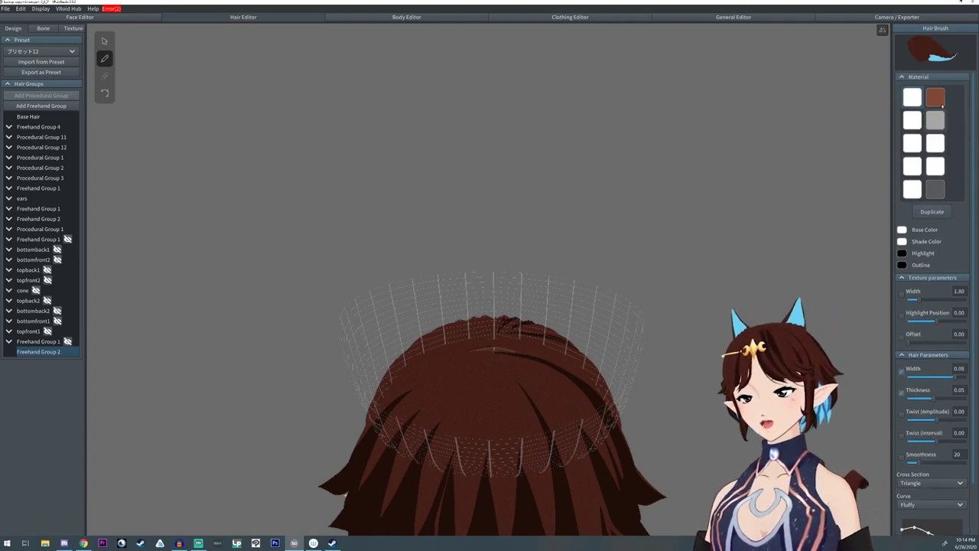
left_click(932, 191)
left_click(935, 168)
left_click(915, 166)
left_click(933, 145)
left_click(915, 144)
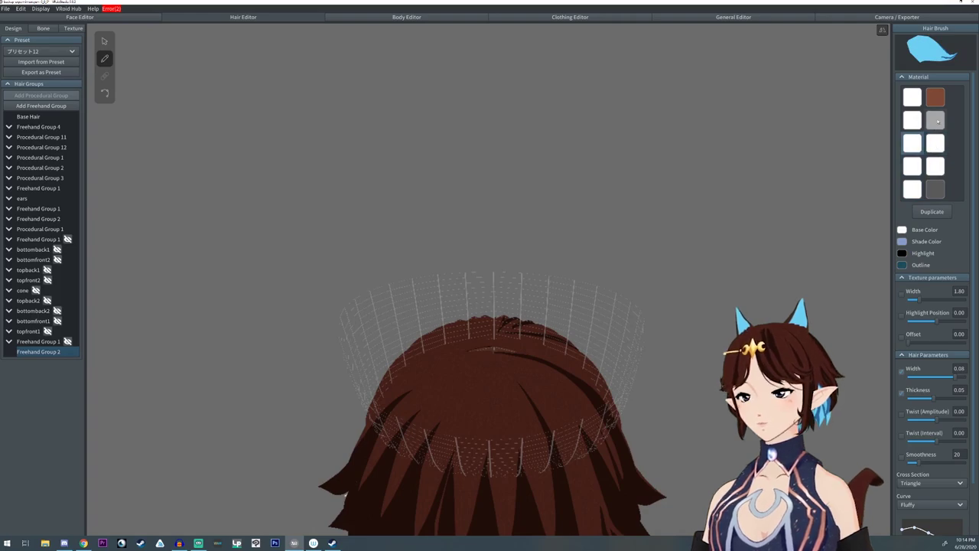
left_click(936, 120)
left_click(914, 120)
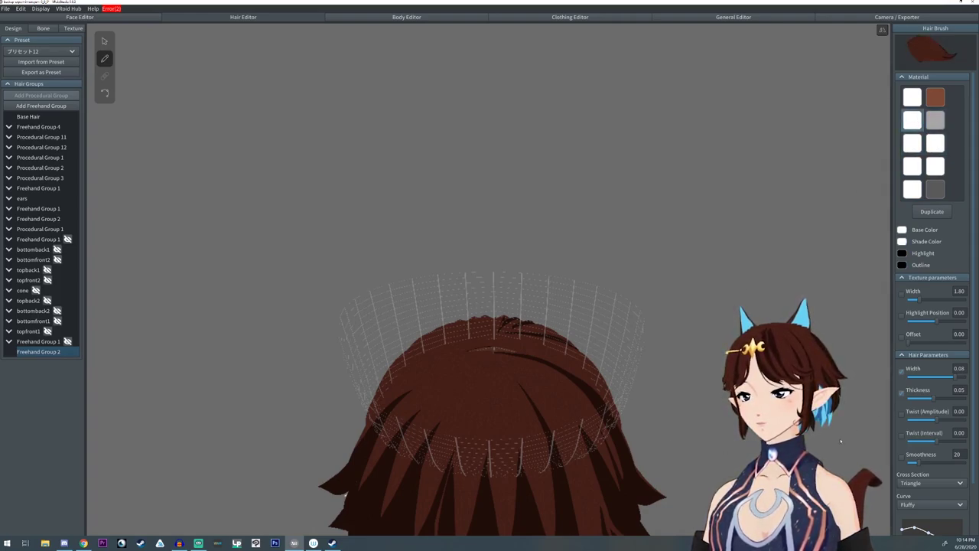
Step: Configure the hair brush with Width 0.06, a Diamond cross section and the Fluffy curve
scroll(975, 372, "down", 2)
left_click(929, 446)
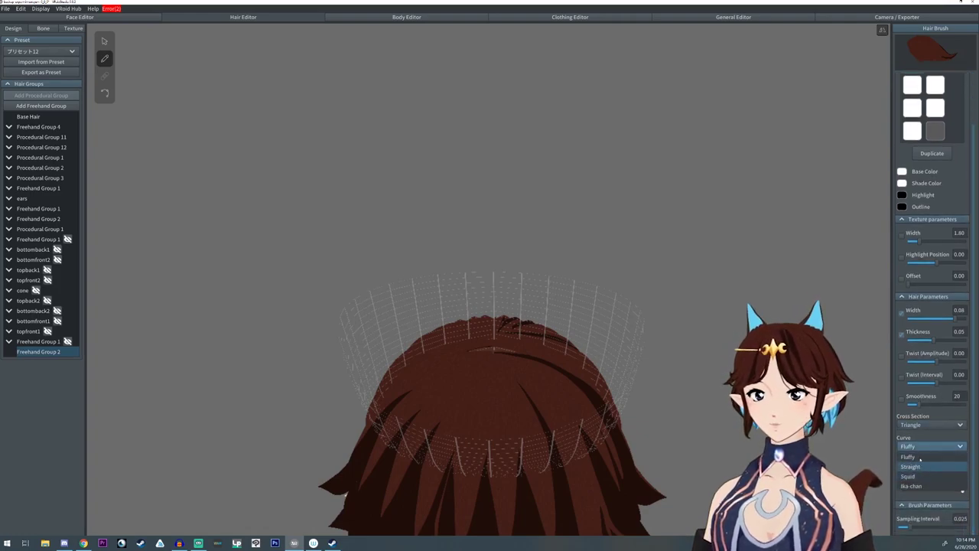
left_click(925, 427)
left_click(922, 426)
left_click(914, 445)
left_click(930, 446)
left_click(918, 466)
left_click(918, 447)
left_click(918, 457)
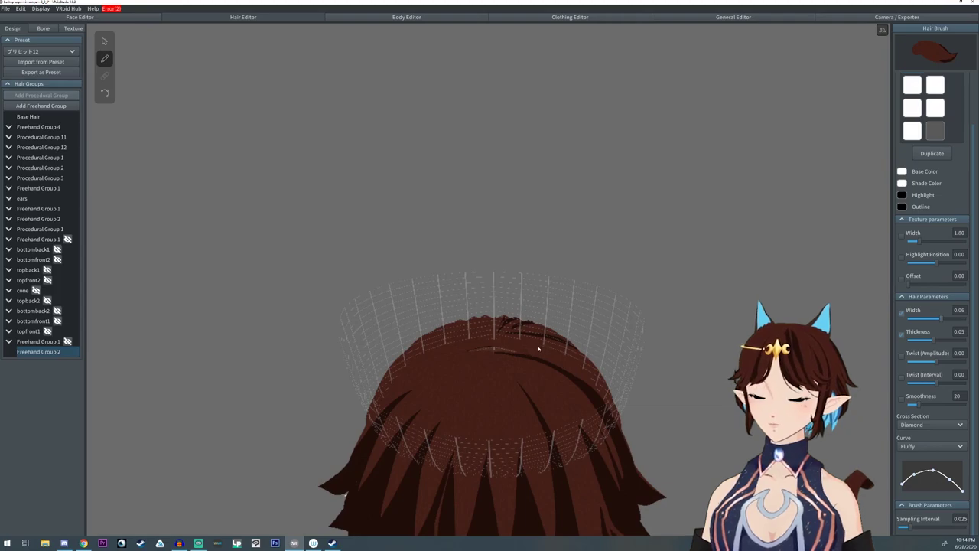
Step: Draw two mirrored strokes on the guide mesh that meet at a point, forming the two sides of each ear
left_click_drag(539, 349, 572, 298)
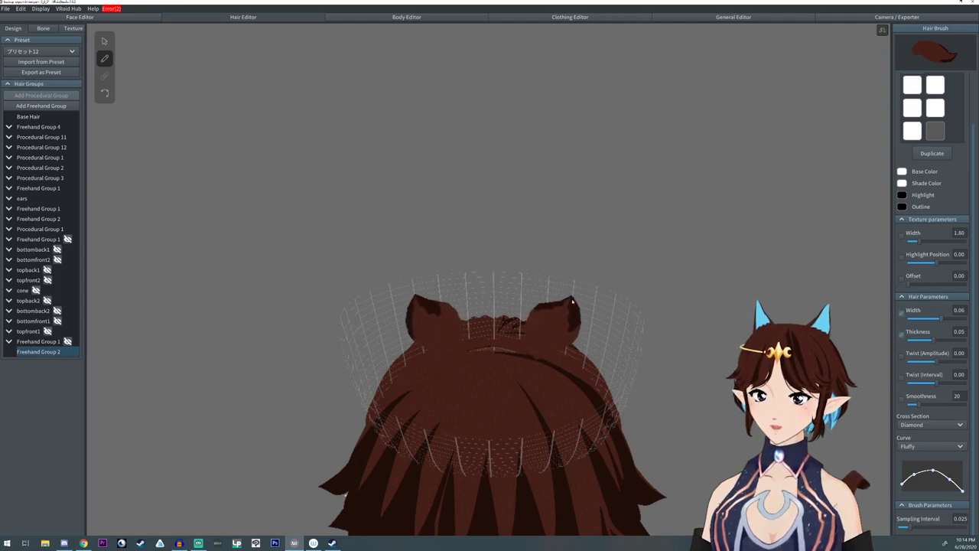
mouse_move(581, 376)
left_mouse_down()
mouse_move(586, 326)
mouse_move(570, 296)
left_mouse_up()
mouse_move(567, 292)
right_mouse_down()
mouse_move(535, 289)
mouse_move(566, 291)
right_mouse_up()
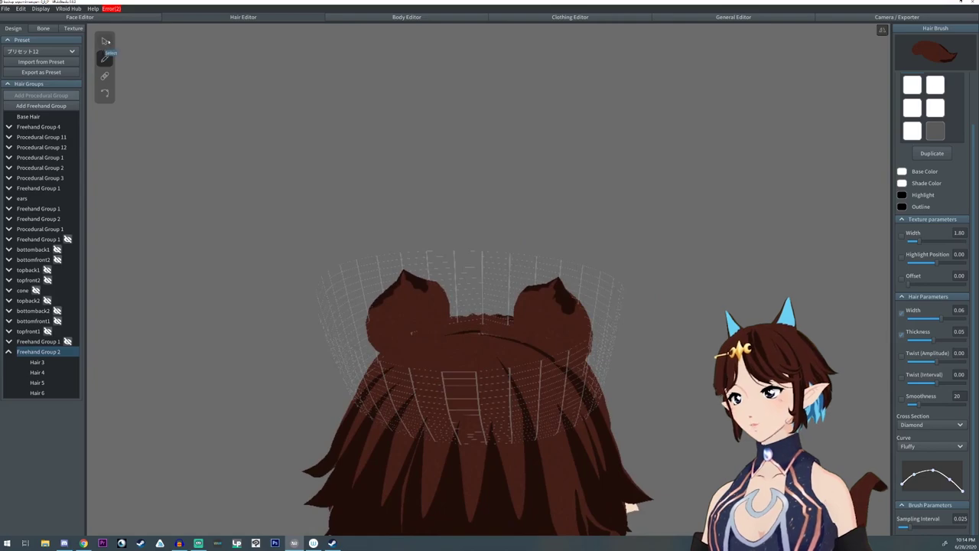
Step: Slim the new freehand group's strands by setting Thickness Scale to 1.47 and Width Scale to 0.58
left_click(106, 41)
right_click_drag(650, 352, 633, 354)
left_click(41, 352)
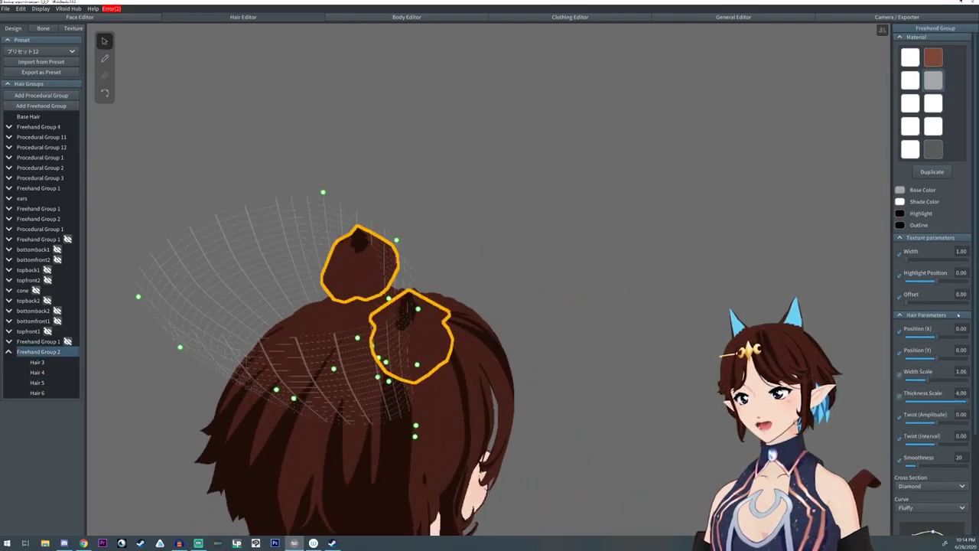
left_click_drag(963, 407, 936, 408)
right_click_drag(627, 341, 539, 314)
left_click_drag(927, 379, 917, 380)
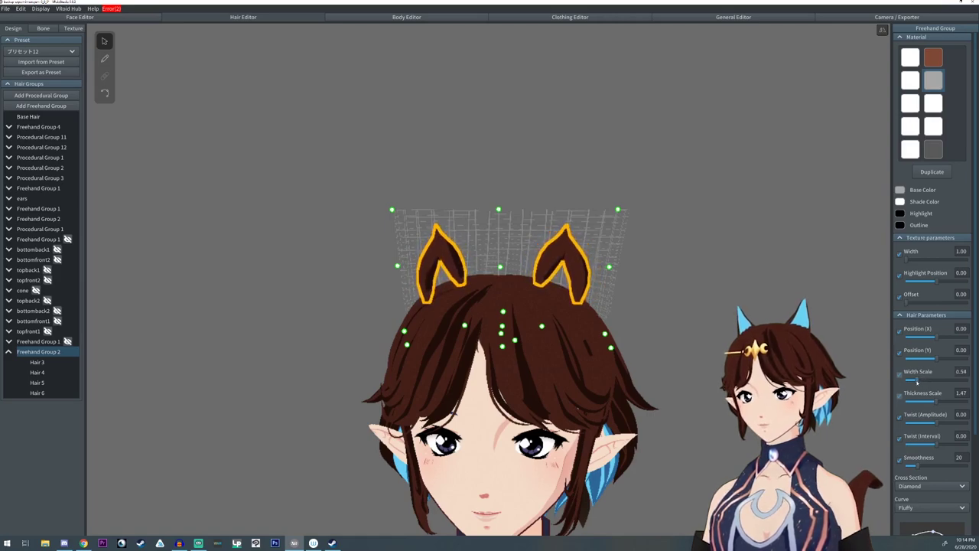
left_click_drag(917, 381, 918, 381)
right_click_drag(585, 305, 546, 305)
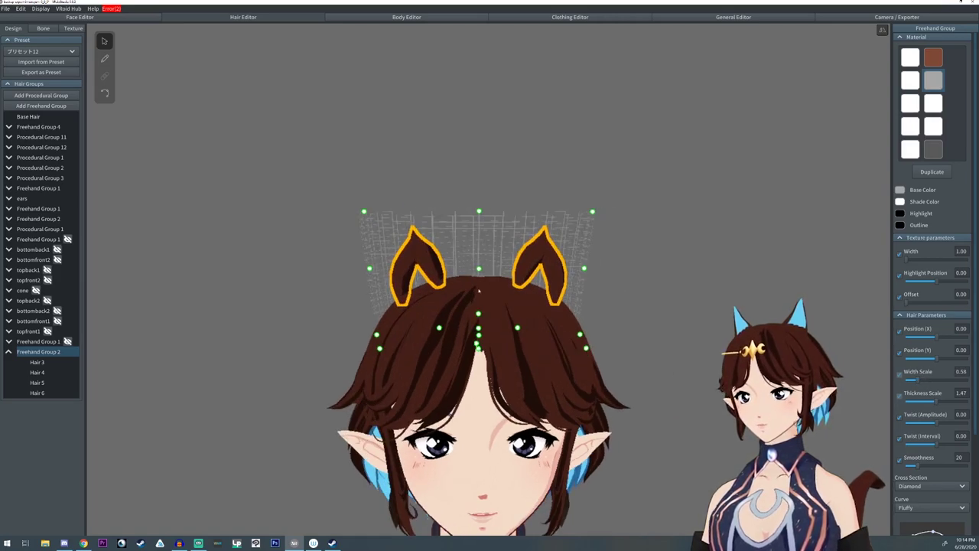
Step: Move the control points of both ear strands to bring the sides closer together and close the gap between them
left_click(106, 94)
right_click_drag(190, 389, 547, 340)
scroll(580, 337, "up", 3)
scroll(580, 337, "up", 3)
middle_click_drag(581, 337, 569, 335)
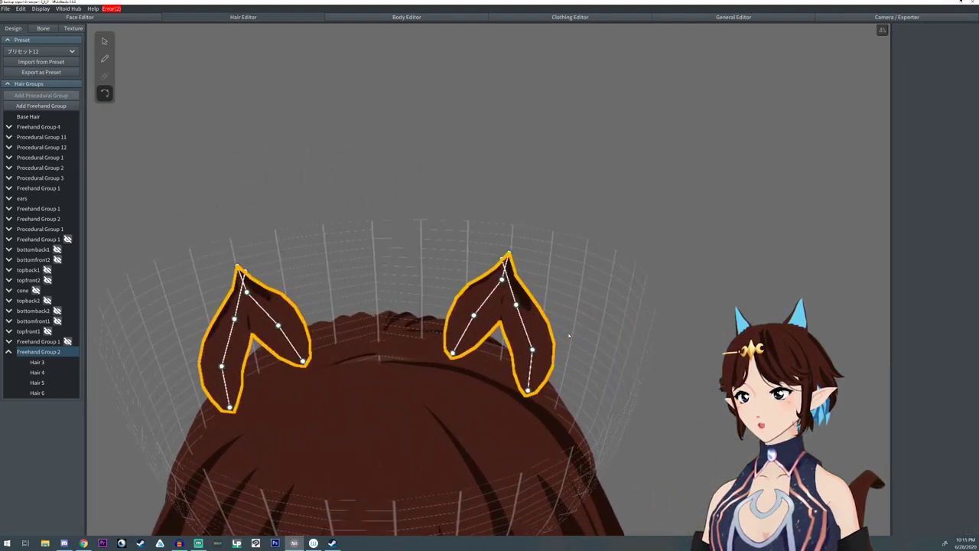
left_click_drag(528, 391, 501, 391)
left_click(507, 257)
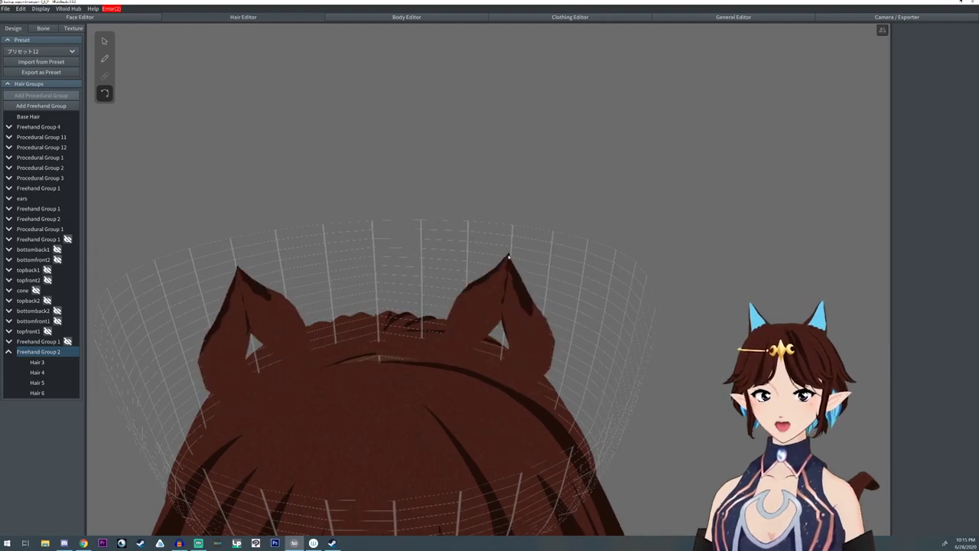
left_click(536, 348)
left_click_drag(532, 349, 520, 349)
left_click(461, 347)
left_click_drag(453, 354, 452, 367)
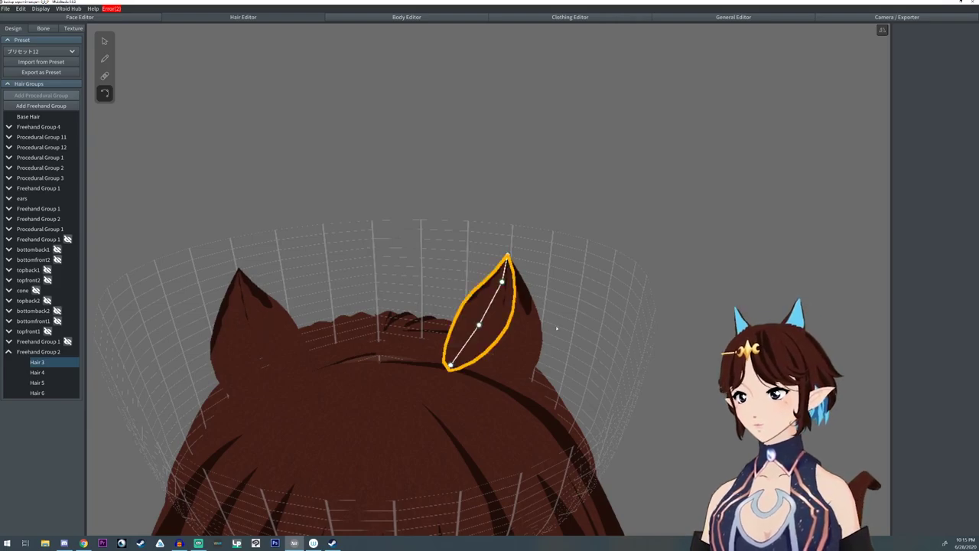
Step: Try filling the middle of the ears with a mirrored stroke drawn between base and tip
right_click_drag(556, 328, 544, 329)
middle_click_drag(427, 394, 428, 358)
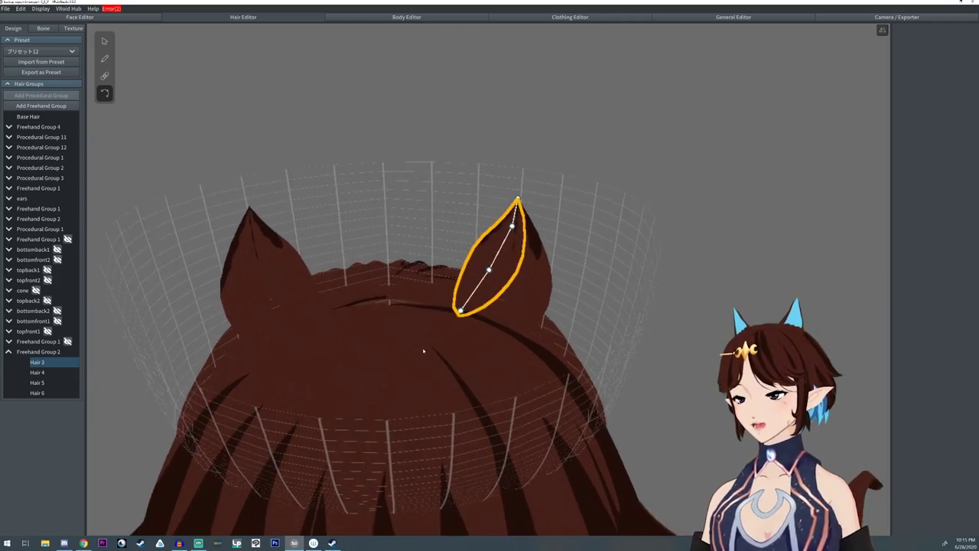
left_click(105, 58)
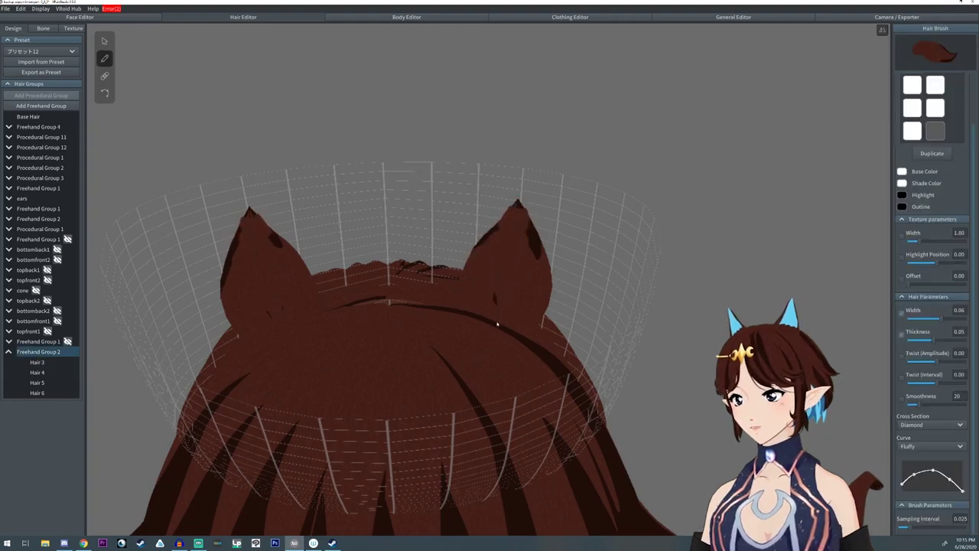
left_click_drag(496, 325, 496, 313)
left_click(106, 93)
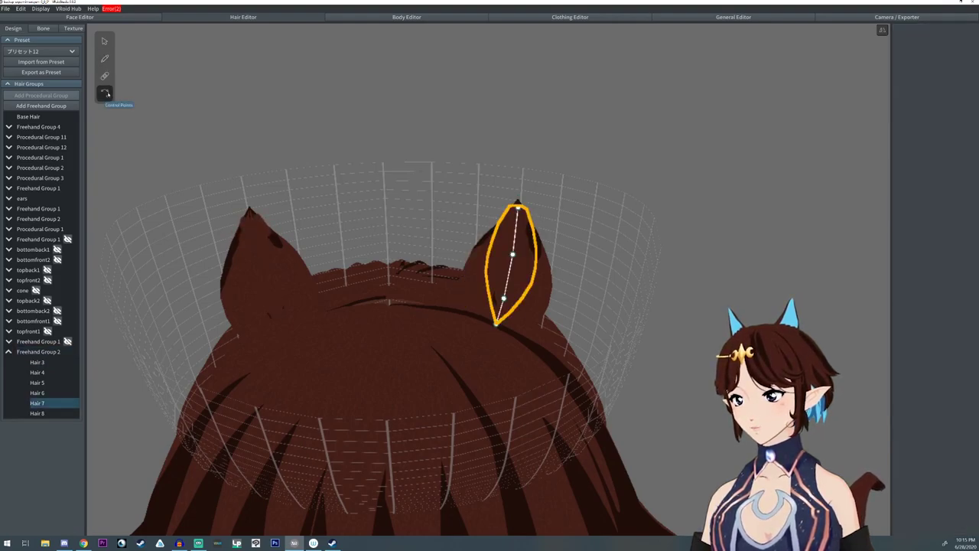
key("ctrl+z")
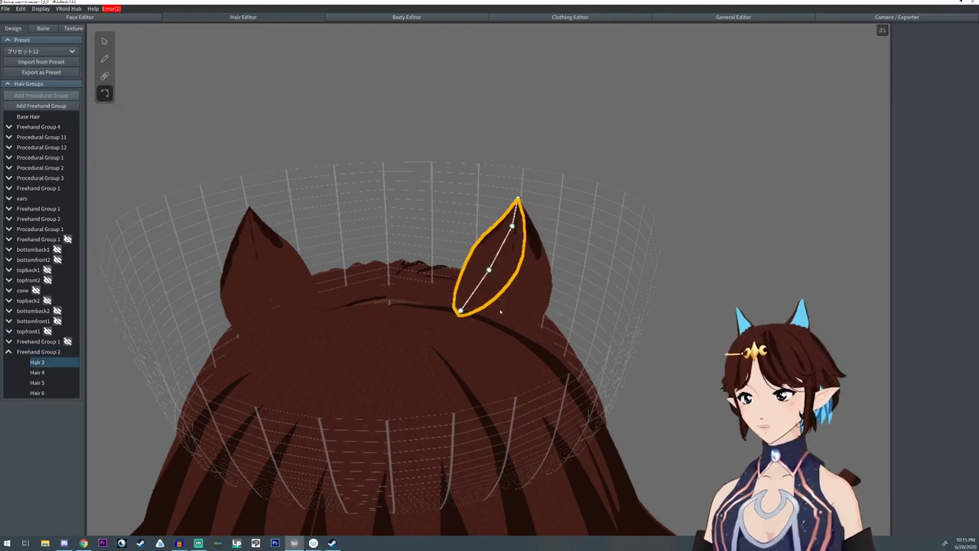
Step: Draw a mirrored filler strand through the middle of each ear, meeting the other strands at the ear tip
left_click(501, 312)
key("b")
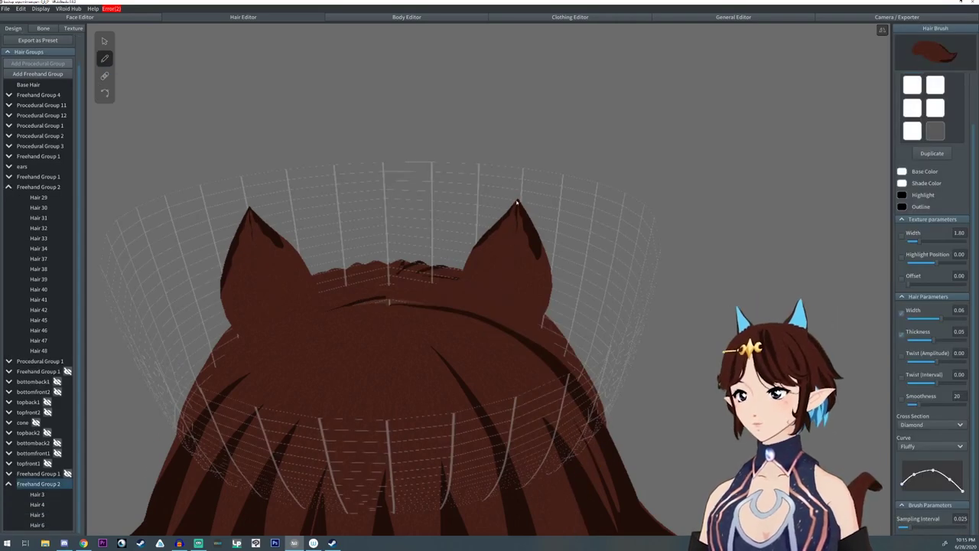
left_click_drag(518, 202, 516, 194)
scroll(517, 196, "up", 2)
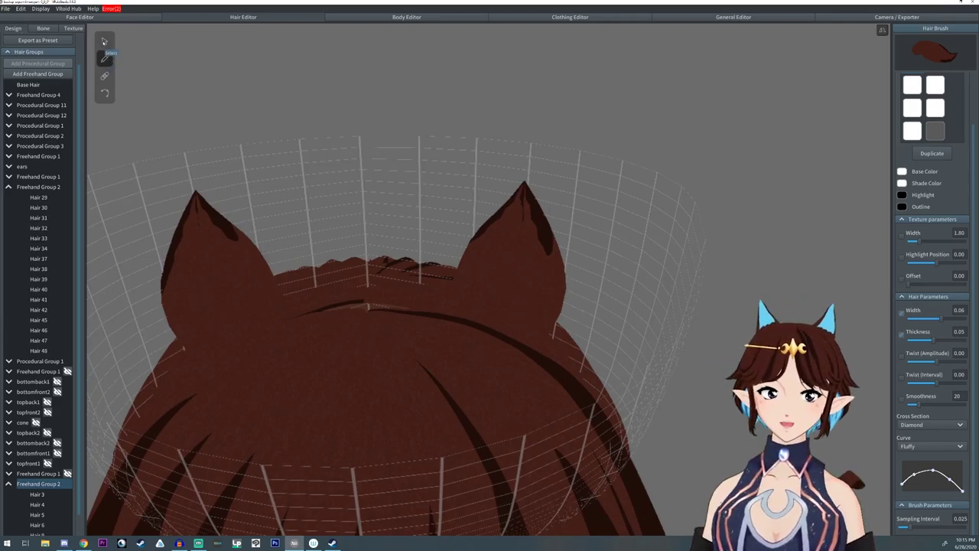
Step: Set the right-hand ear's outer strand texture to Width 3.42, Highlight Position 0.47 and Offset 0.16
left_click(104, 42)
right_click_drag(548, 294, 502, 288)
middle_click_drag(666, 261, 702, 245)
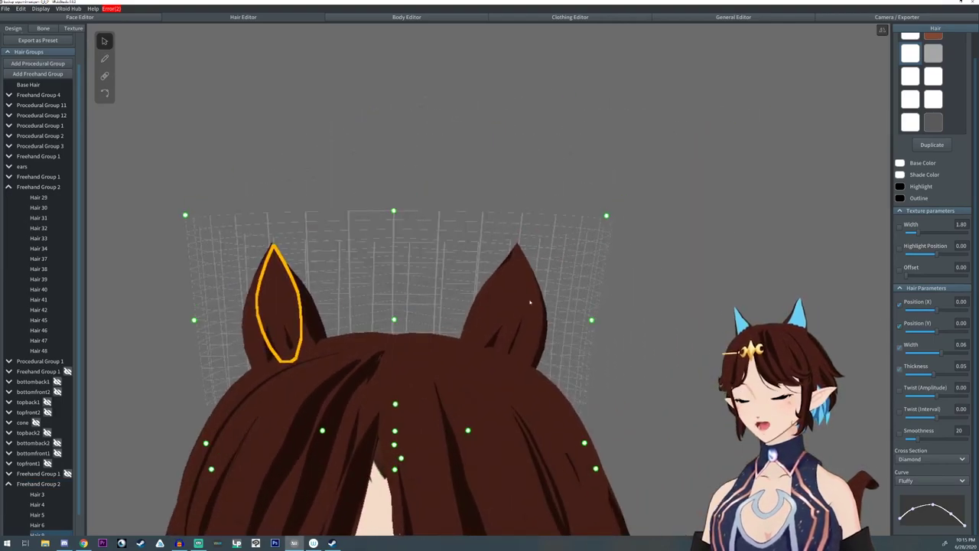
left_click(493, 296)
left_click_drag(918, 232, 947, 255)
mouse_move(612, 282)
right_mouse_down()
mouse_move(567, 279)
mouse_move(618, 280)
right_mouse_up()
left_click(586, 299)
left_click_drag(936, 253, 943, 232)
right_click_drag(688, 261, 490, 268)
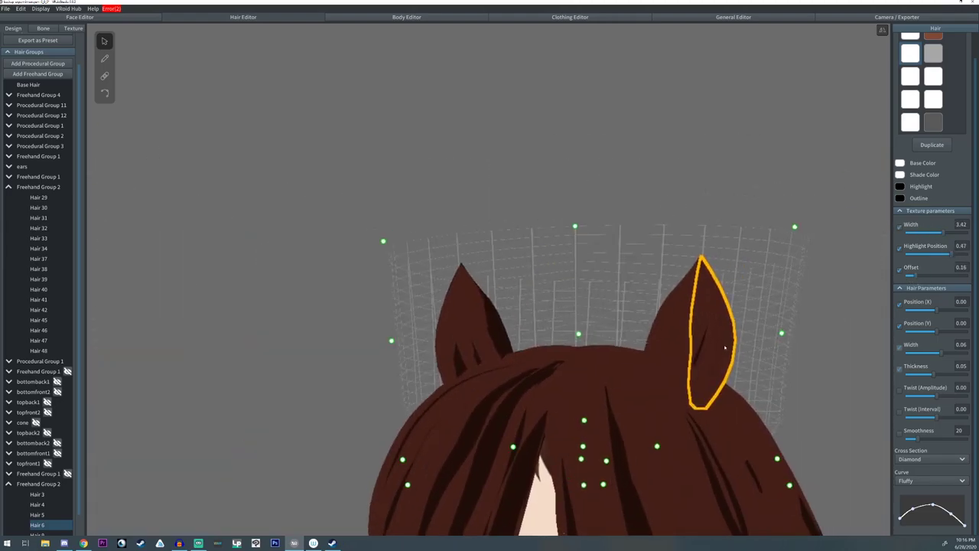
left_click(478, 317)
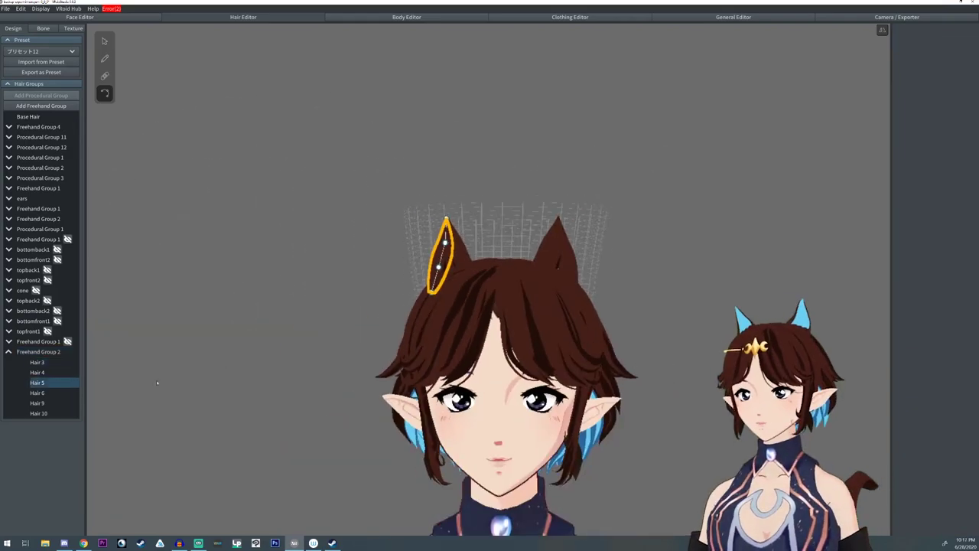
Step: Add a new freehand hair group and undo the last distortion of its guide mesh
left_click(23, 352)
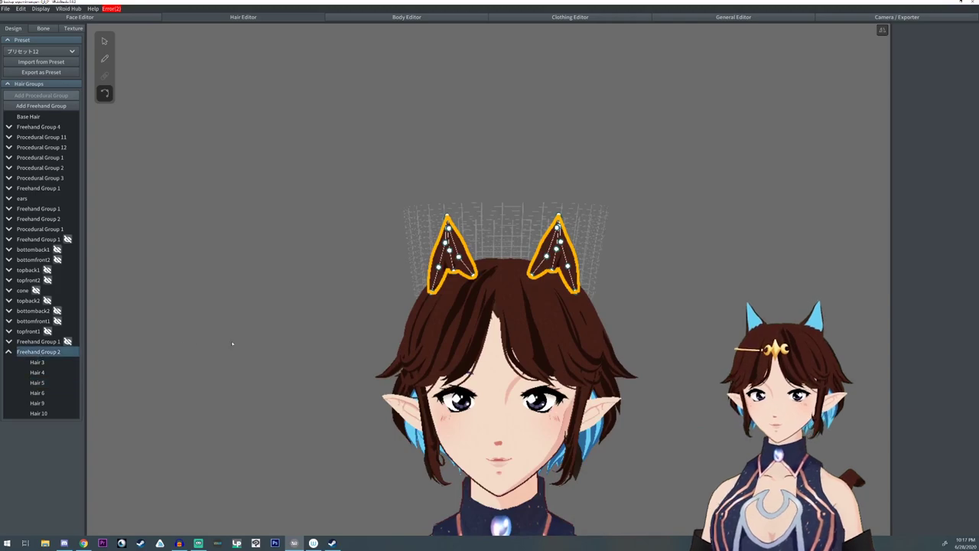
left_click(34, 107)
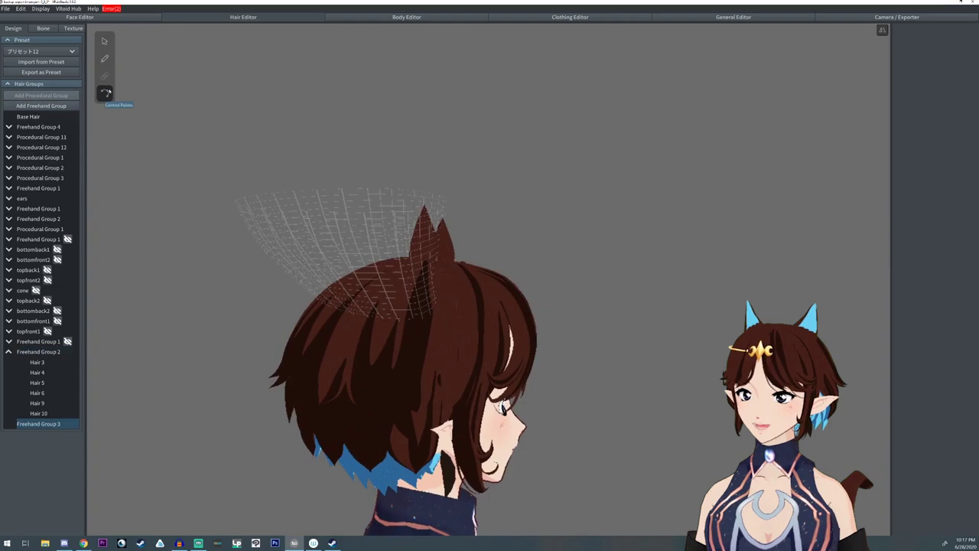
left_click(105, 40)
right_click_drag(427, 258, 442, 253)
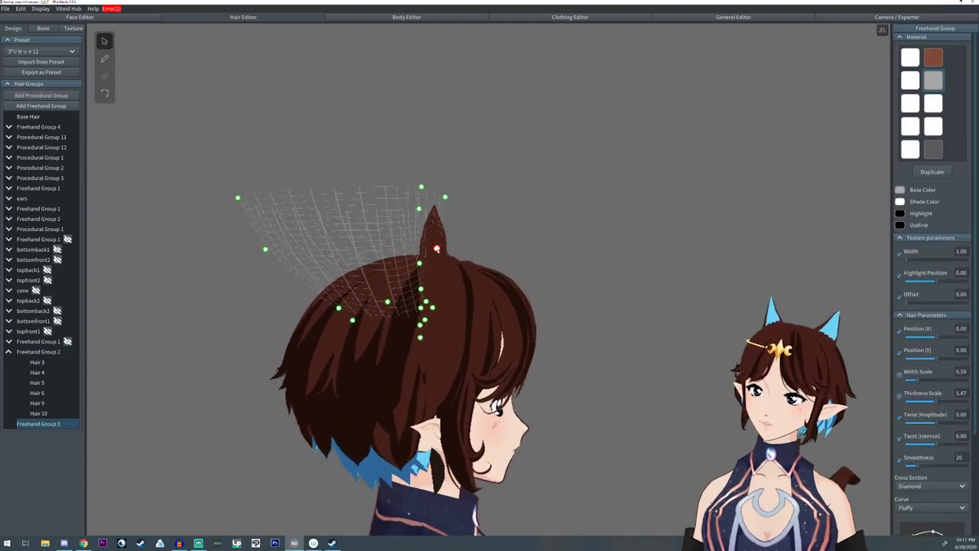
key("ctrl+z")
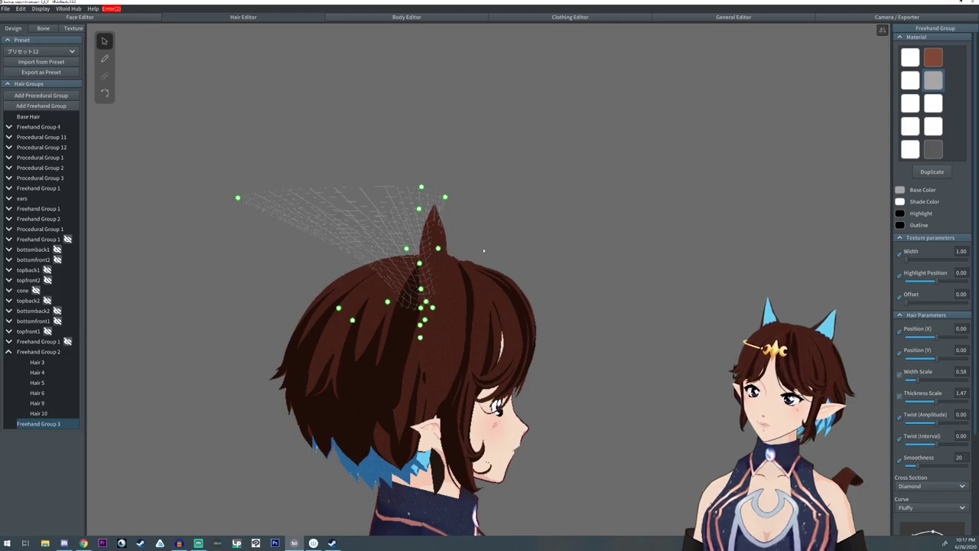
key("ctrl+z")
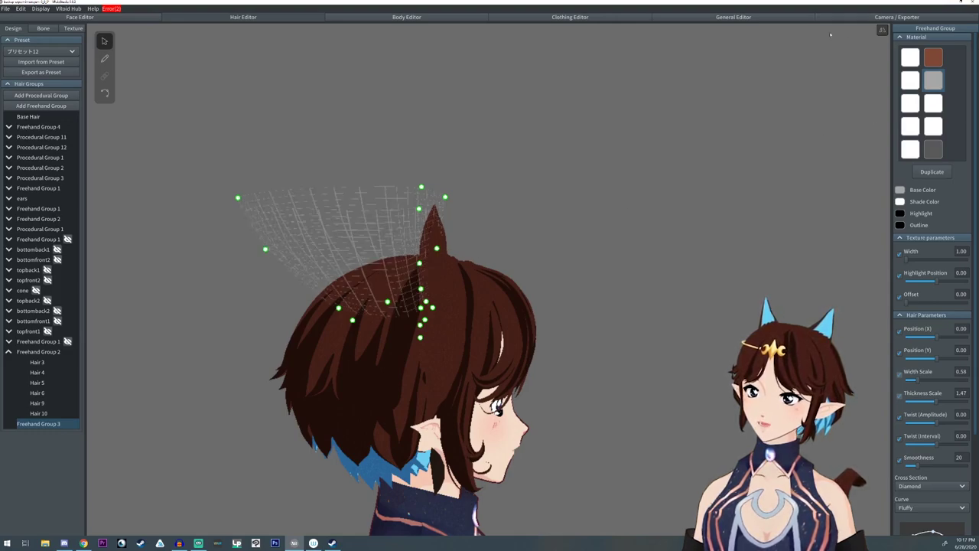
Step: Move the front control points of the new group's guide mesh so its surface sits in front of the ears
mouse_move(433, 268)
right_mouse_down()
mouse_move(442, 269)
mouse_move(425, 266)
right_mouse_up()
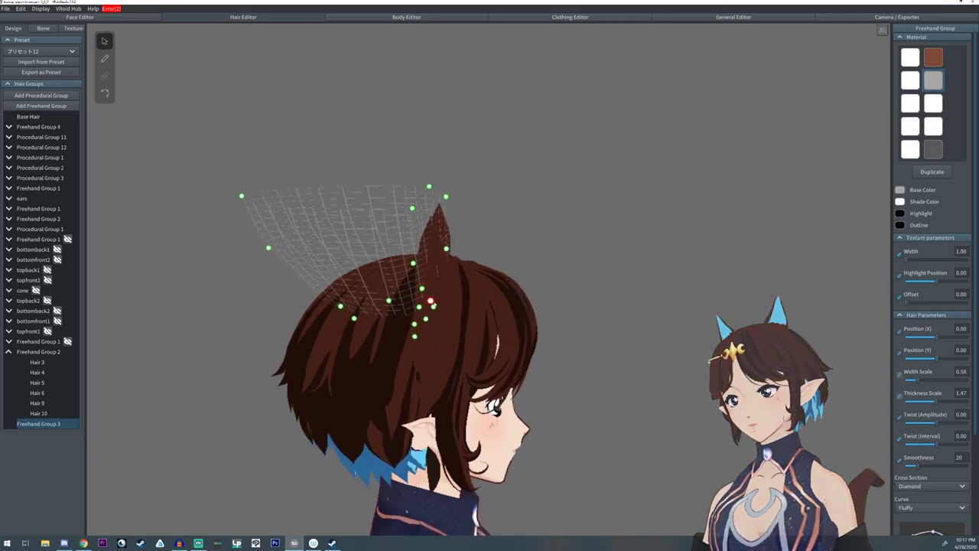
left_click_drag(432, 303, 450, 302)
left_click_drag(447, 249, 453, 251)
left_click_drag(445, 197, 441, 198)
right_click_drag(442, 200, 237, 168)
Step: Draw a mirrored blue strand up the inside of each ear, using the first material in the third row
left_click(105, 59)
left_click(913, 142)
middle_click_drag(480, 403, 558, 388)
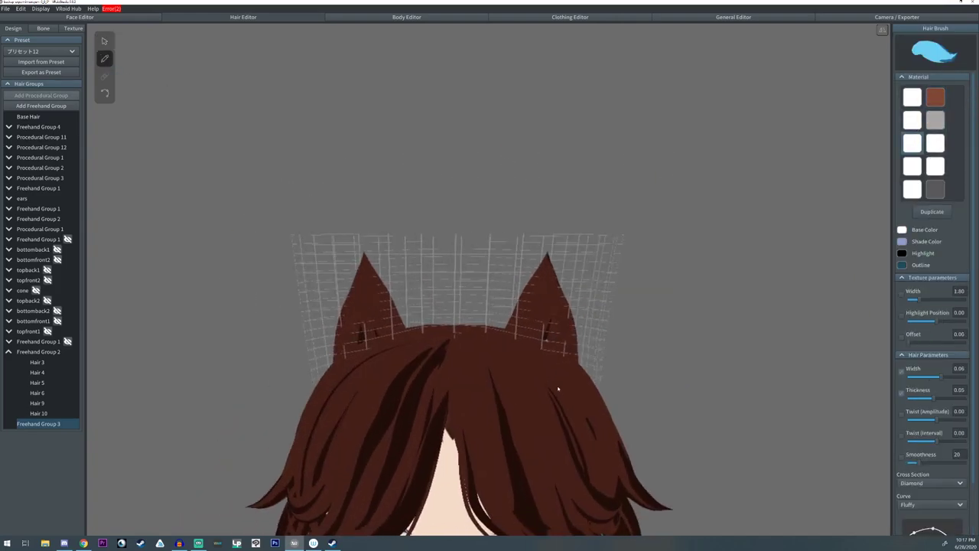
right_click_drag(558, 389, 593, 348)
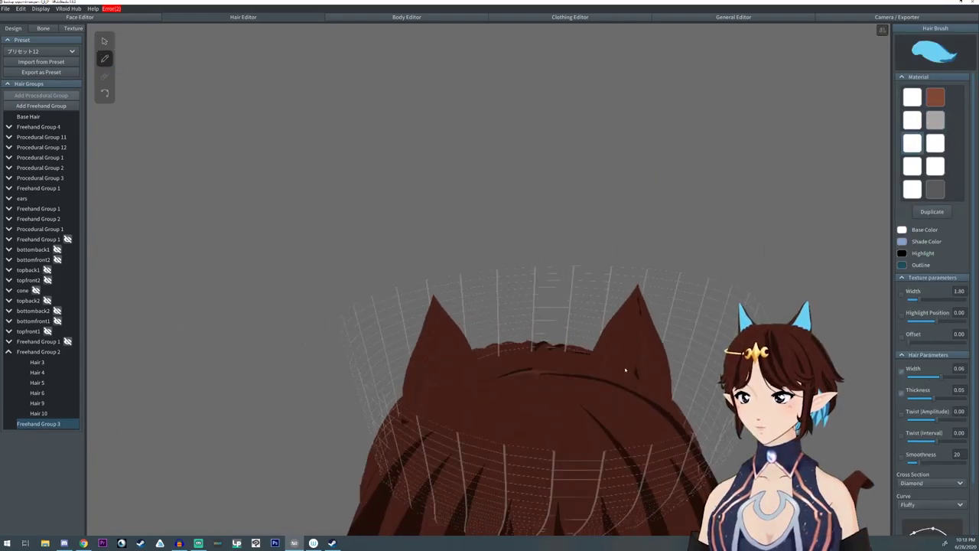
left_click_drag(638, 297, 642, 288)
right_click_drag(634, 289, 573, 277)
Step: Reduce the thickness of both blue inner-ear strands, one ear at a time
left_click(105, 41)
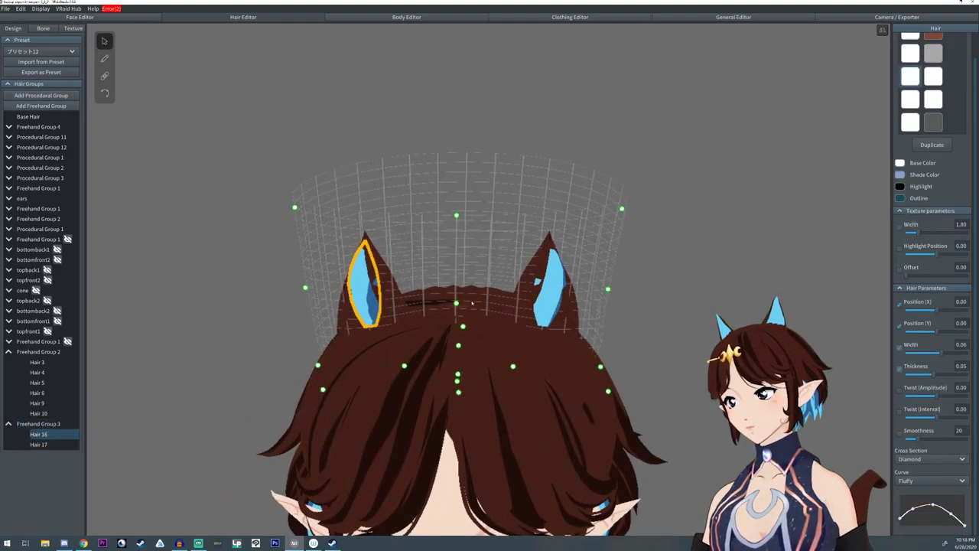
right_click_drag(420, 295, 866, 342)
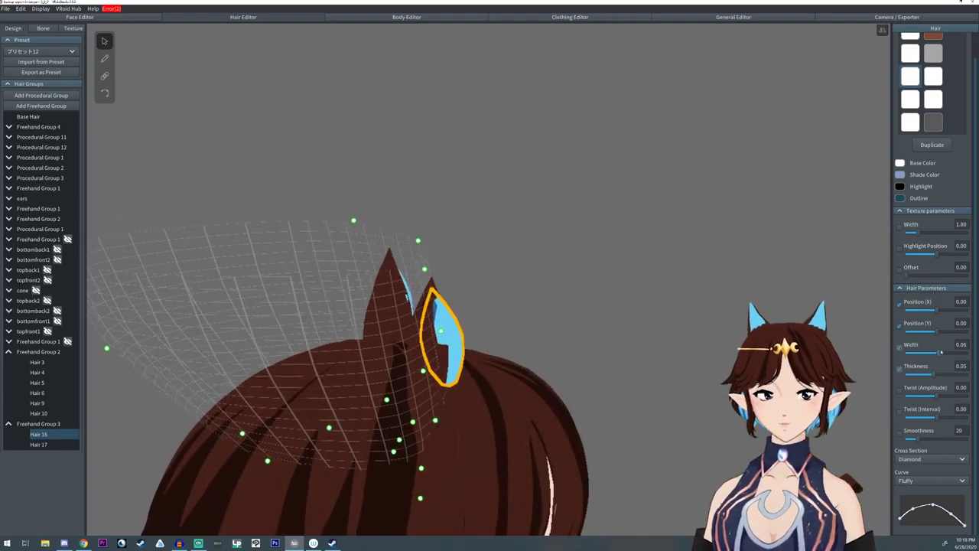
left_click_drag(933, 375, 919, 375)
right_click_drag(765, 329, 510, 303)
left_click(509, 304)
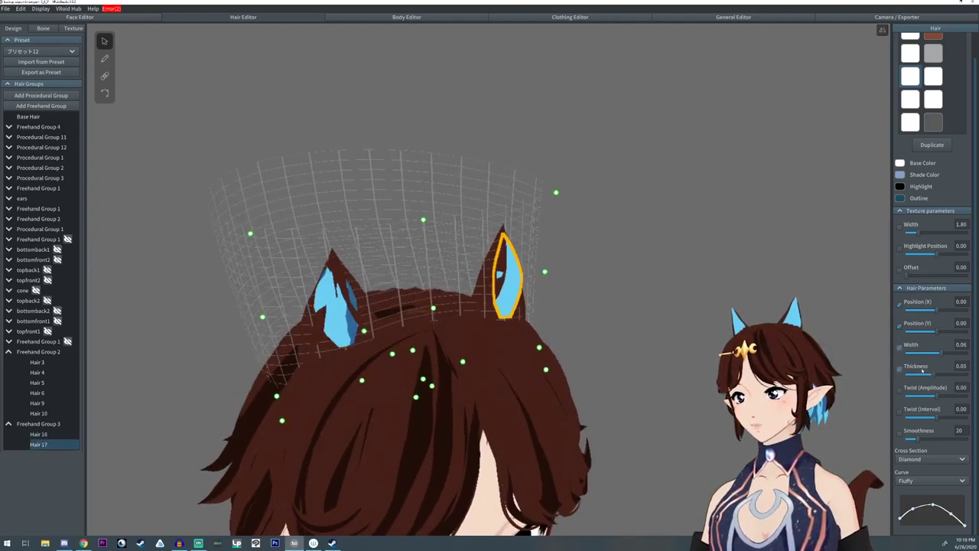
left_click_drag(932, 374, 921, 375)
right_click_drag(612, 336, 527, 346)
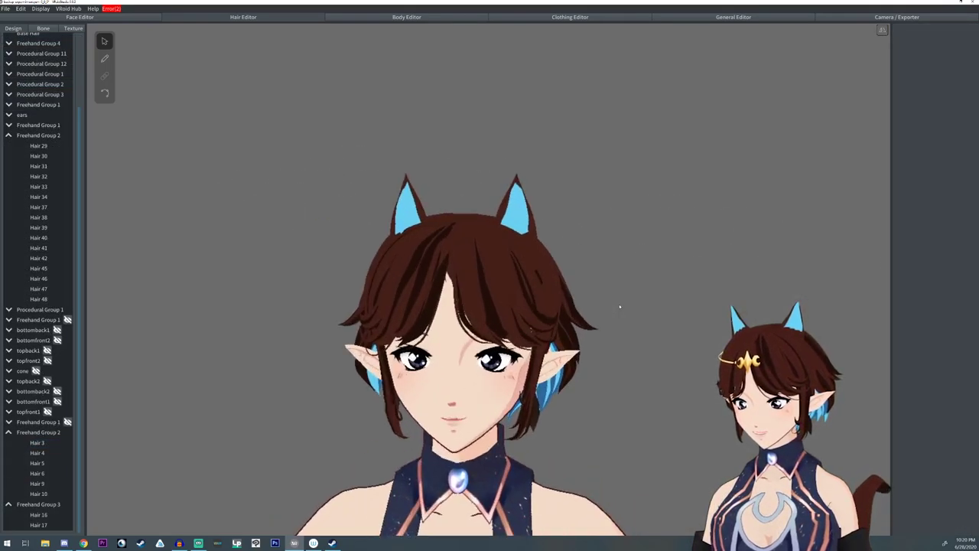
Step: Examine the brown-and-blue layered ears from several angles, highlighting the outer-ear strands in Freehand Group 2
scroll(620, 307, "up", 4)
right_click_drag(382, 330, 378, 357)
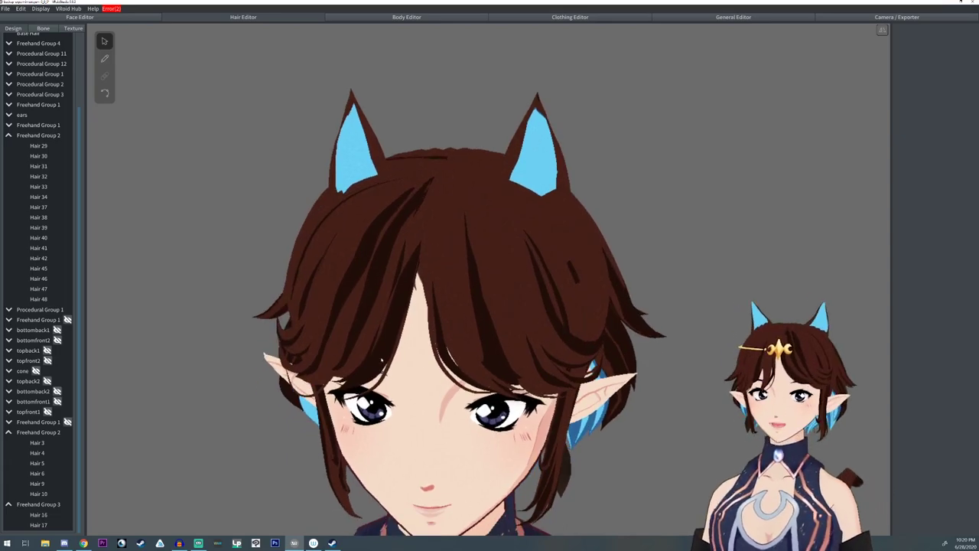
right_click_drag(402, 291, 333, 295)
left_click(44, 432)
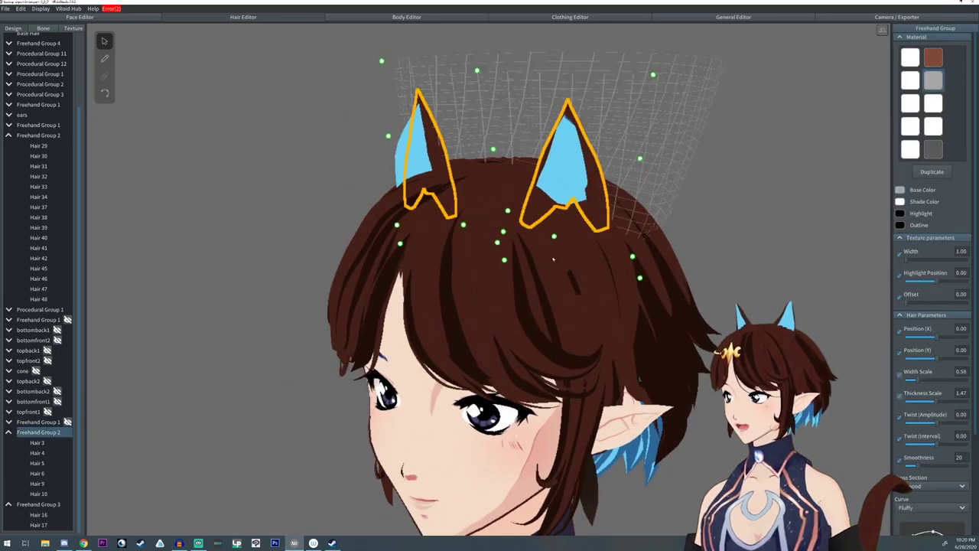
right_click_drag(558, 249, 732, 253)
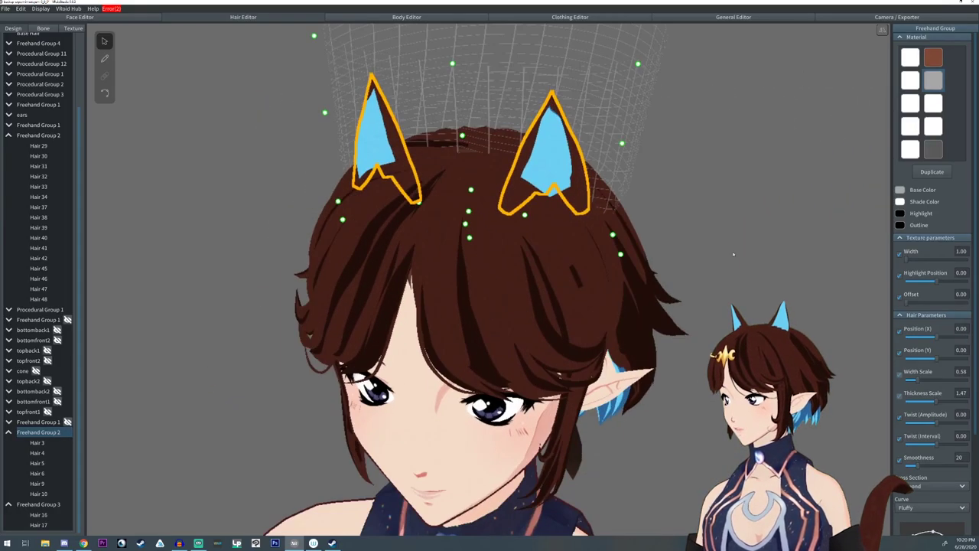
scroll(678, 336, "up", 3)
right_click_drag(677, 336, 695, 308)
left_click(696, 308)
scroll(663, 337, "down", 4)
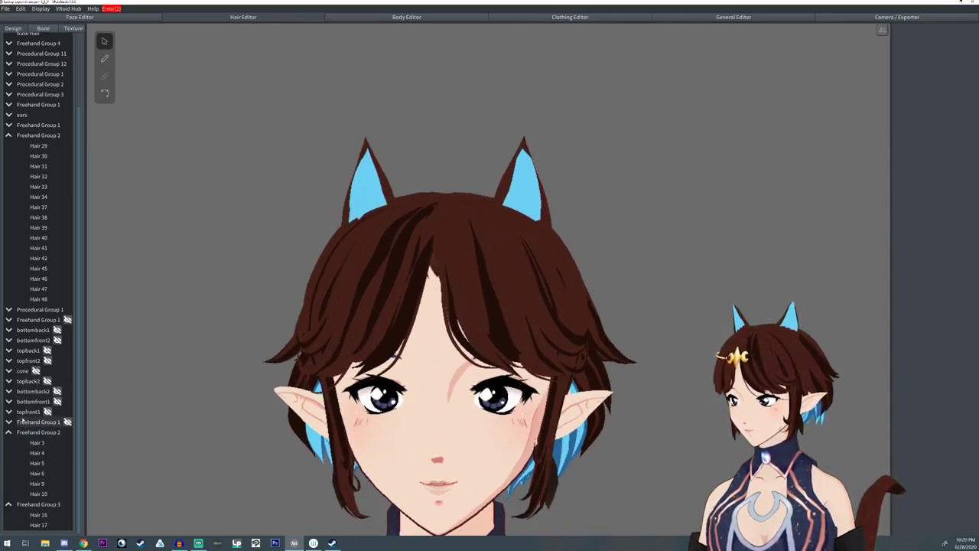
Step: Hide Freehand Groups 2 and 3, show the earlier ears in Freehand Group 1, and inspect them from the front and side
scroll(7, 436, "up", 2)
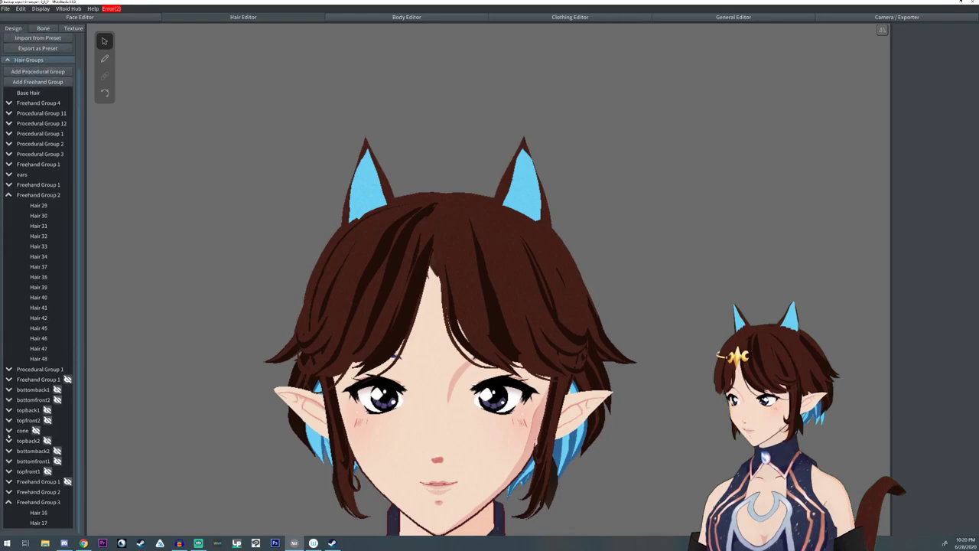
left_click(8, 505)
left_click(67, 525)
left_click(67, 515)
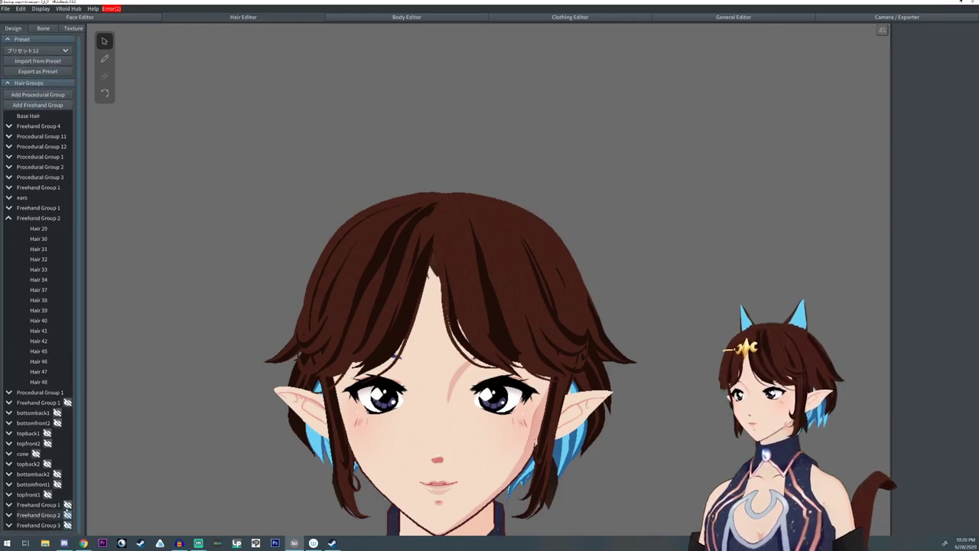
left_click(67, 505)
scroll(312, 428, "down", 2)
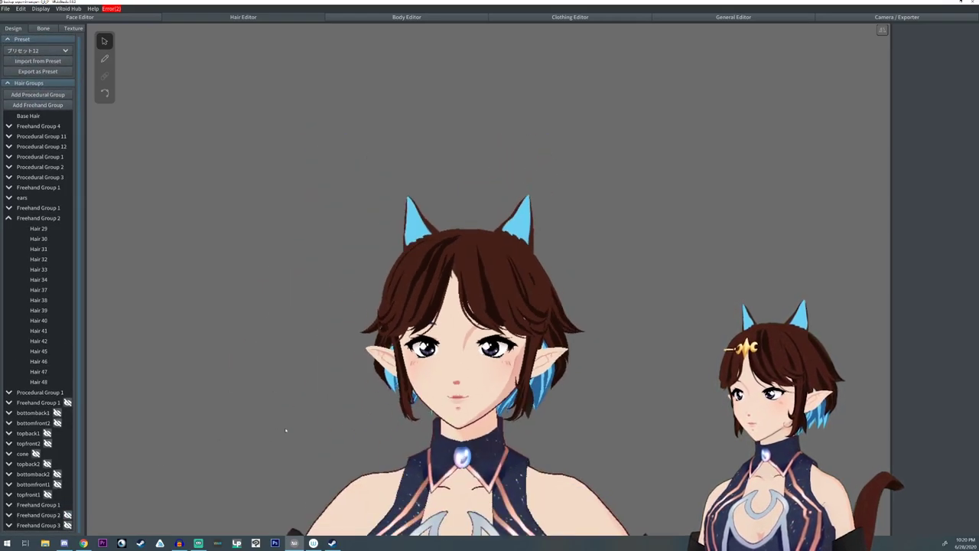
right_click_drag(312, 428, 433, 423)
right_click_drag(588, 306, 538, 322)
mouse_move(560, 170)
right_mouse_down()
mouse_move(537, 228)
mouse_move(548, 192)
right_mouse_up()
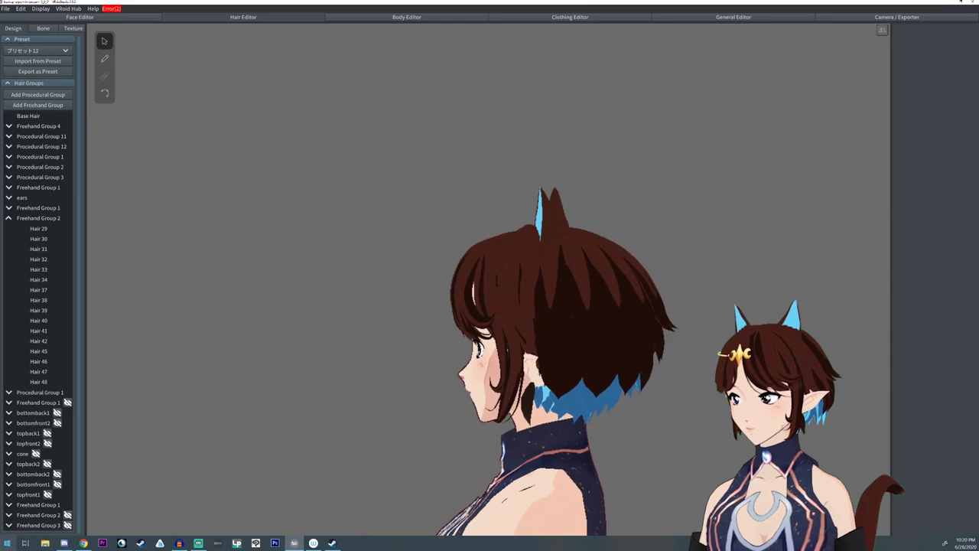
Step: Switch visibility back to the layered ears and check their brown strands from behind for blue showing through
left_click(68, 505)
left_click(68, 515)
left_click(67, 524)
right_click_drag(356, 400, 286, 408)
right_click_drag(545, 303, 476, 232)
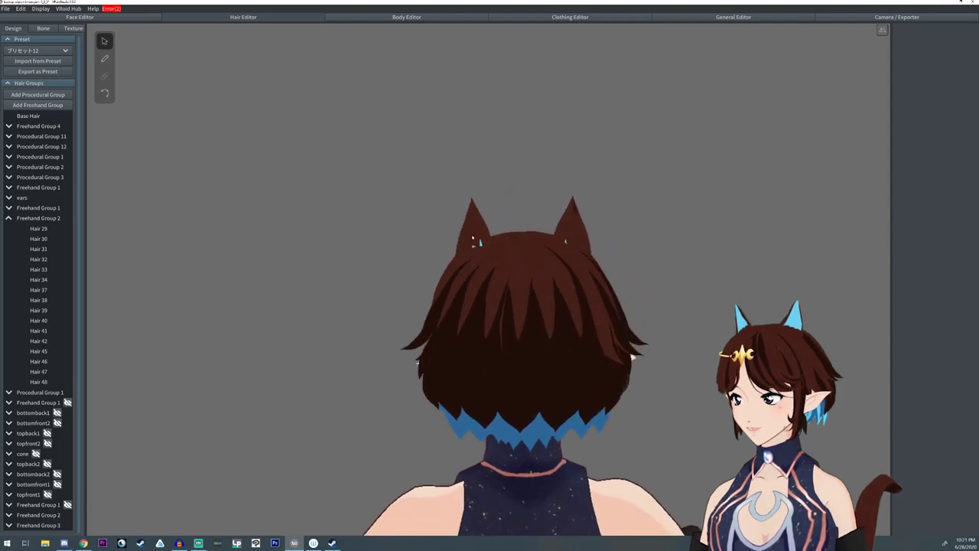
left_click(473, 241)
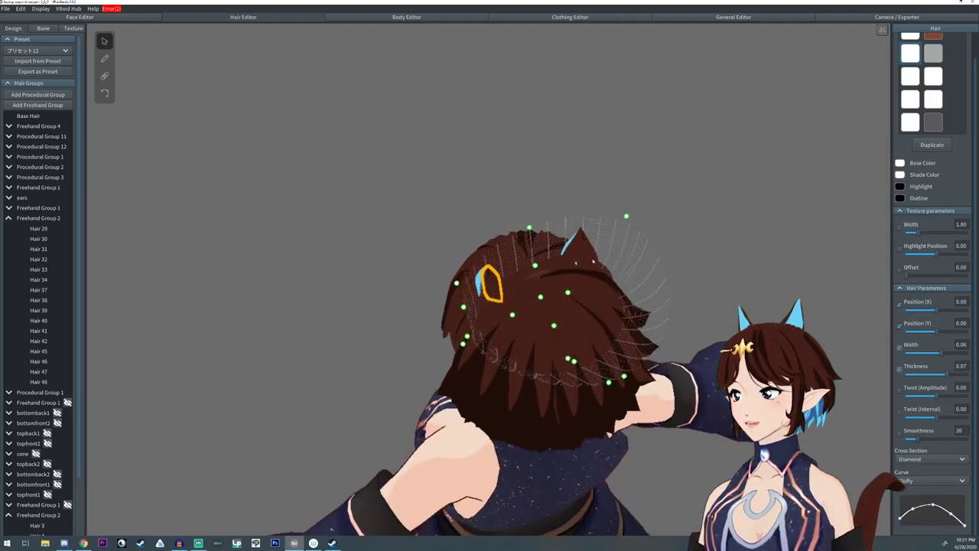
left_click(584, 259)
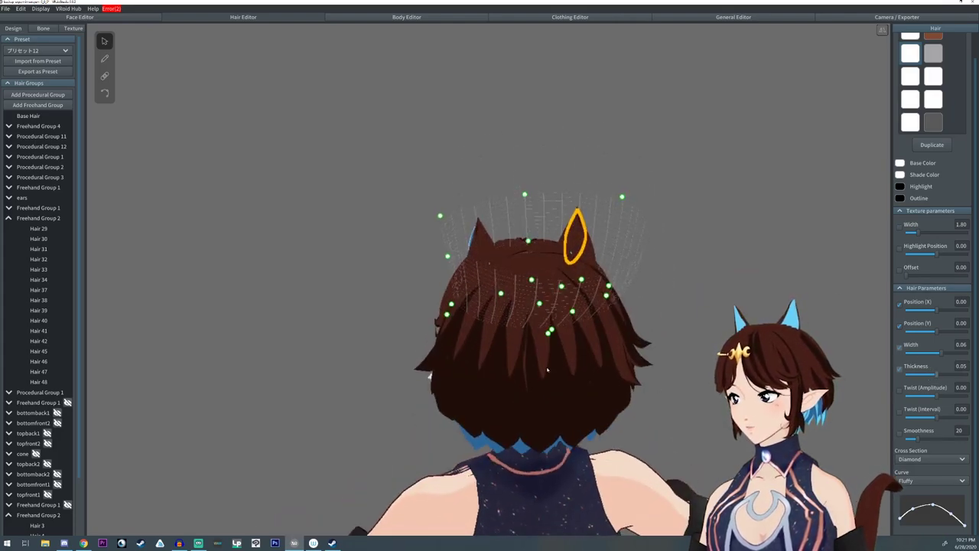
left_click(616, 345)
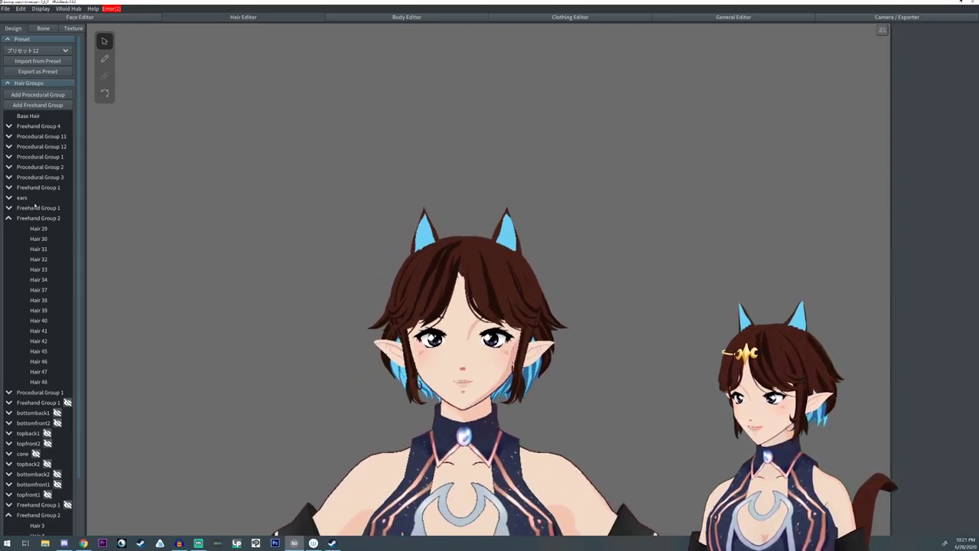
Step: Hide the layered-ear groups, and show the first ear style together with the gold circlet on the full character
scroll(30, 495, "down", 3)
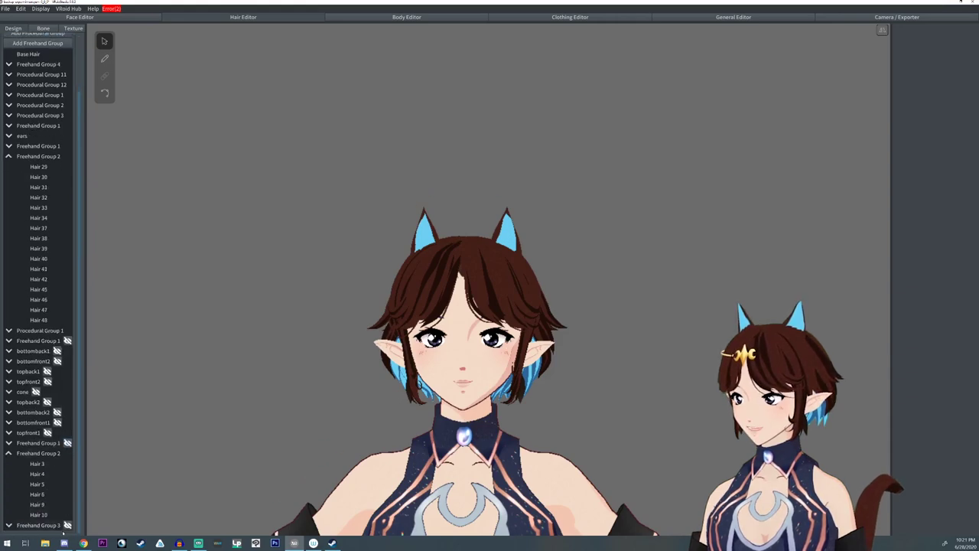
left_click(31, 432)
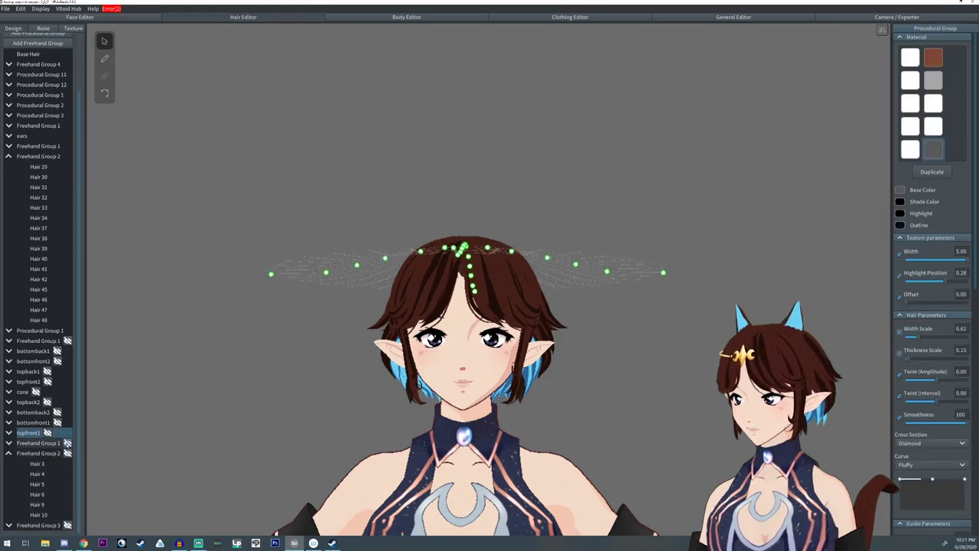
left_click(305, 434)
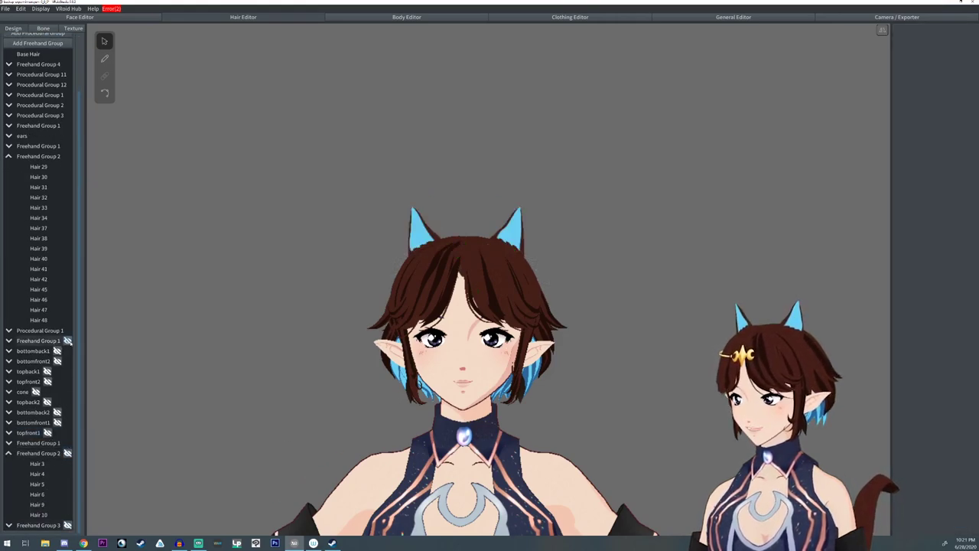
scroll(553, 435, "down", 5)
middle_click_drag(553, 436, 559, 443)
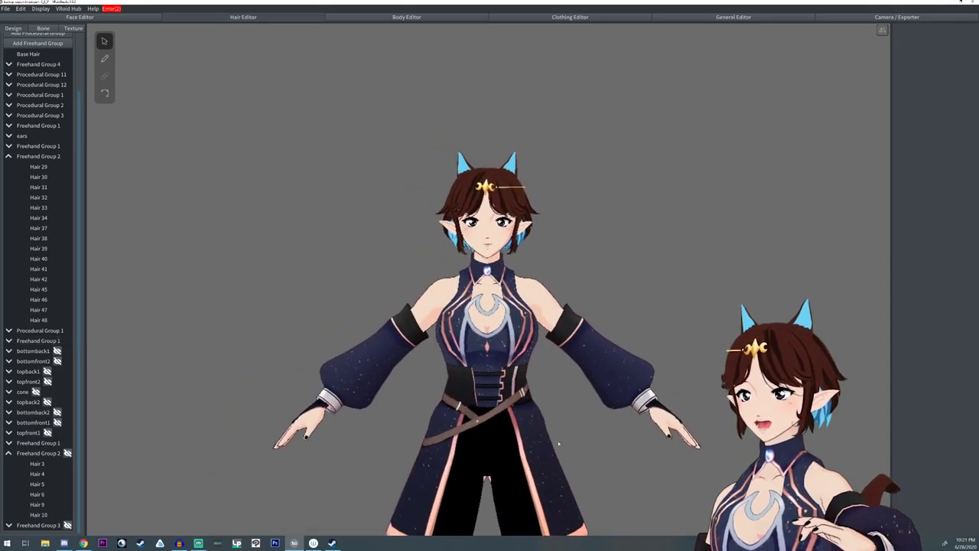
scroll(559, 443, "up", 2)
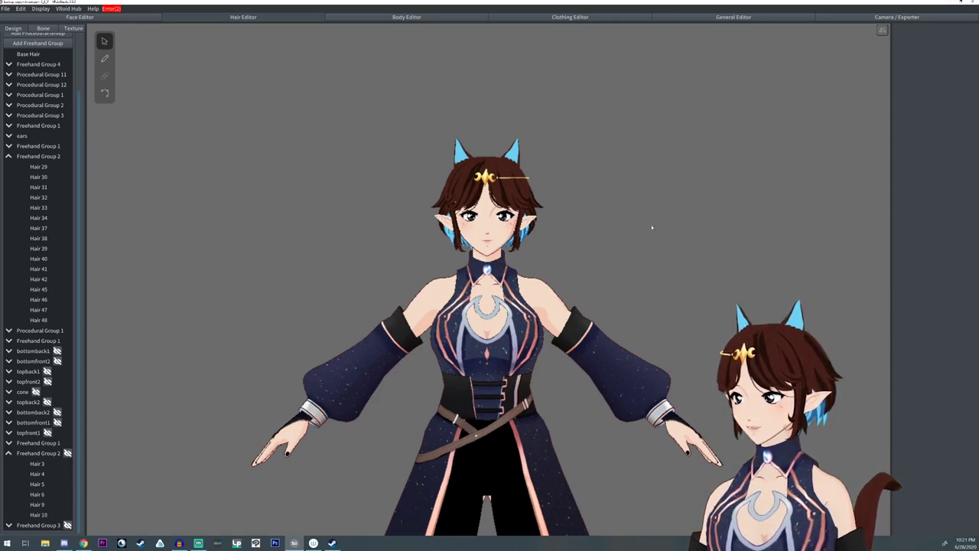
mouse_move(646, 245)
right_mouse_down()
mouse_move(617, 251)
mouse_move(643, 251)
right_mouse_up()
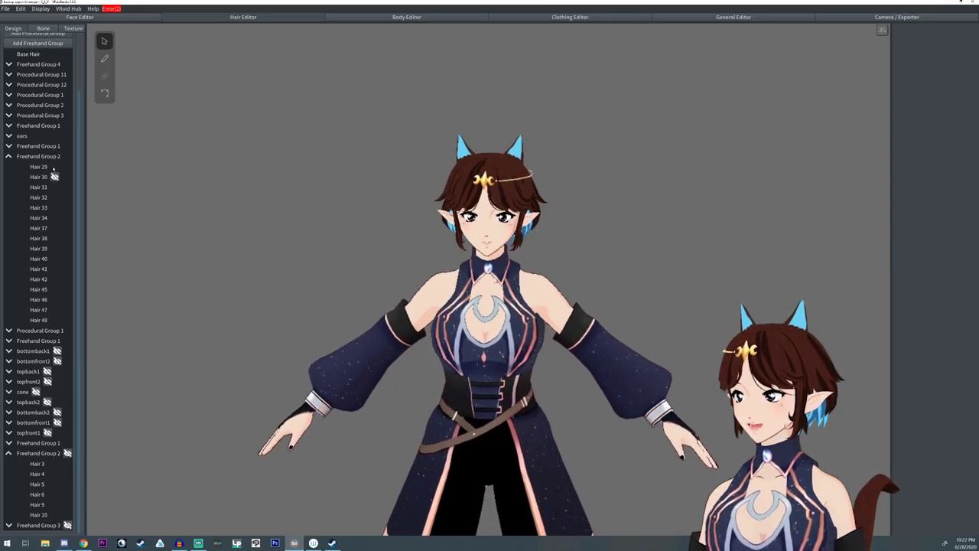
Step: Delete the layered-ear groups, the hidden Freehand Group 2 and Freehand Group 3, from the hair group list
left_click(8, 156)
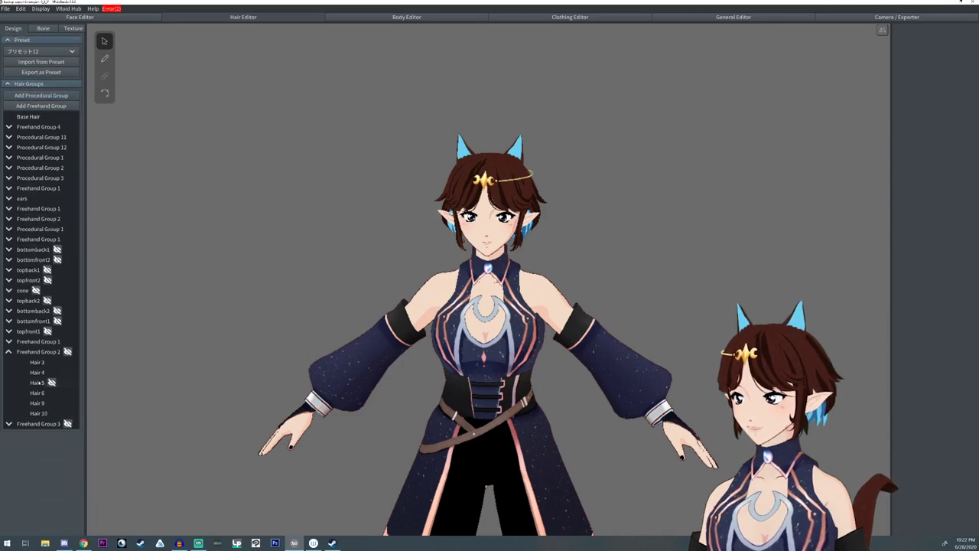
right_click_drag(240, 358, 378, 445)
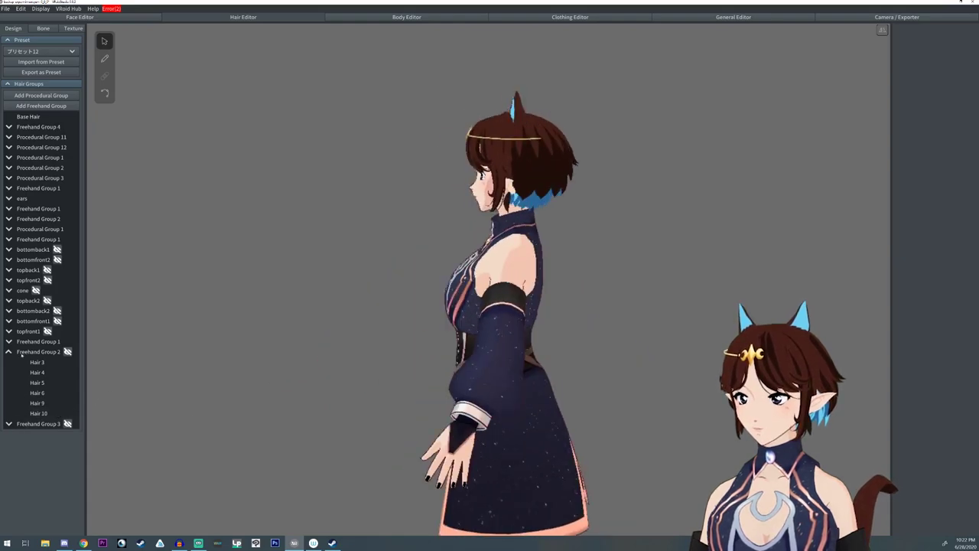
left_click(35, 353)
right_click(34, 353)
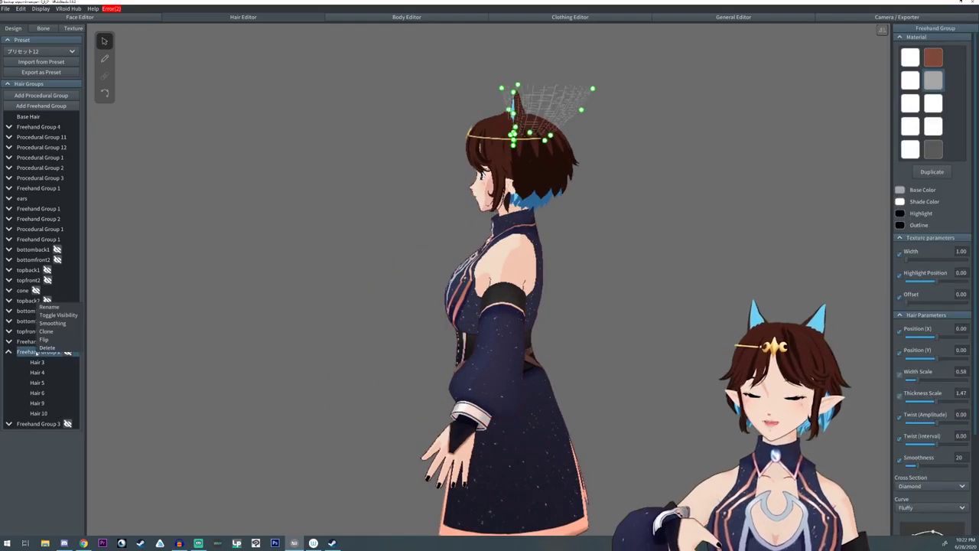
left_click(52, 349)
right_click(32, 352)
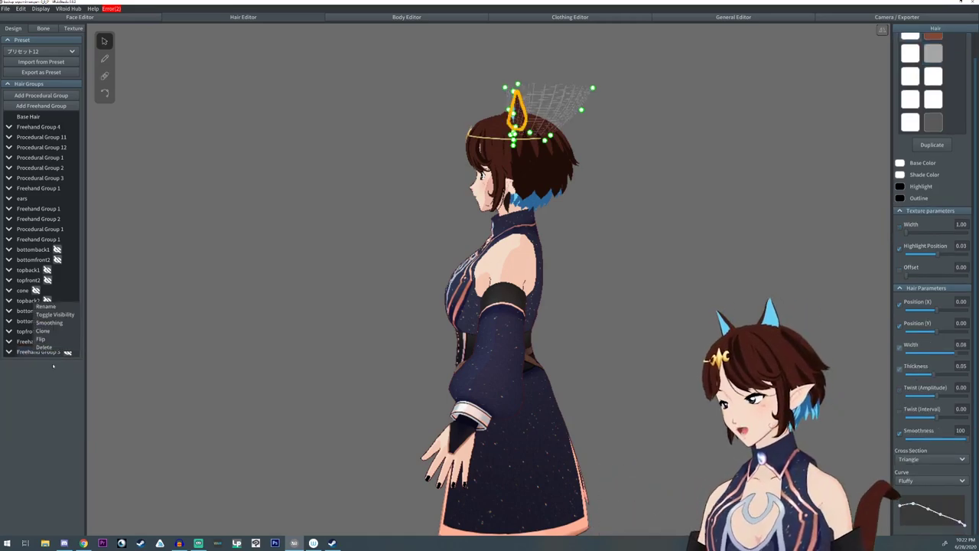
left_click(48, 348)
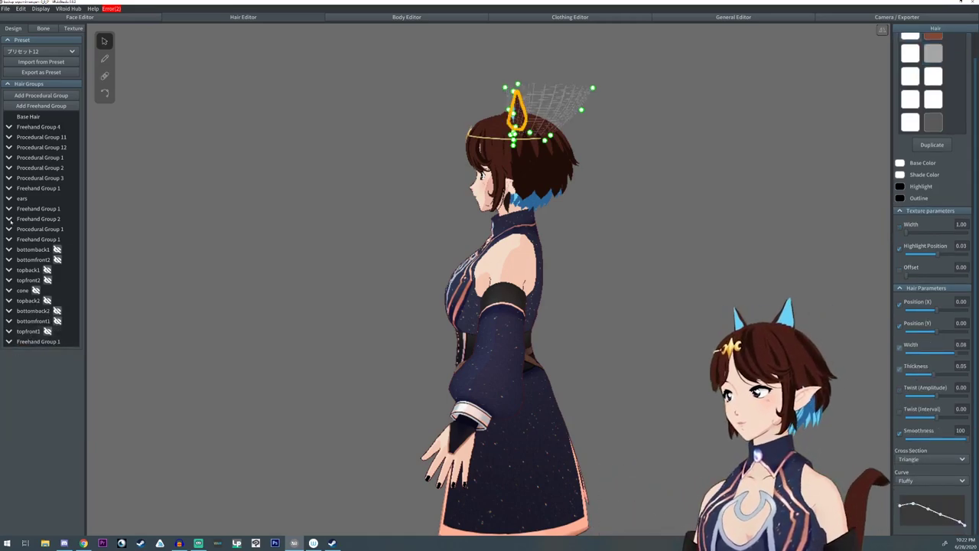
Step: Add a new freehand hair group and set its guide height to 0.23
left_click(27, 116)
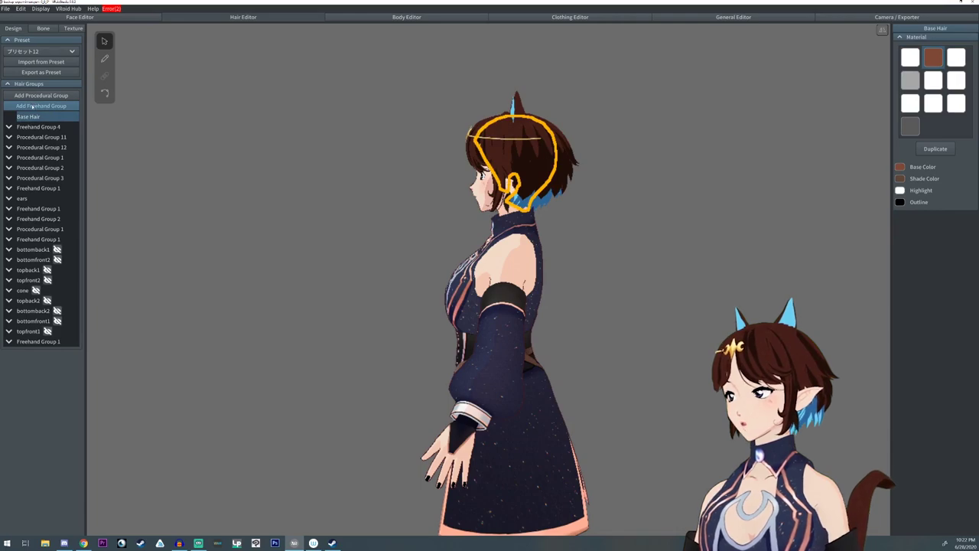
left_click(32, 107)
right_click_drag(690, 372, 707, 428)
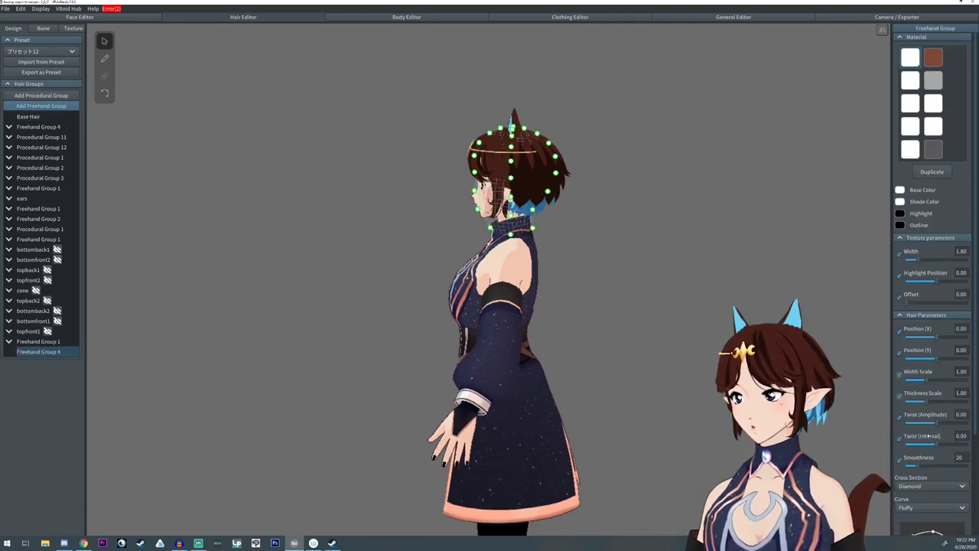
scroll(928, 331, "down", 3)
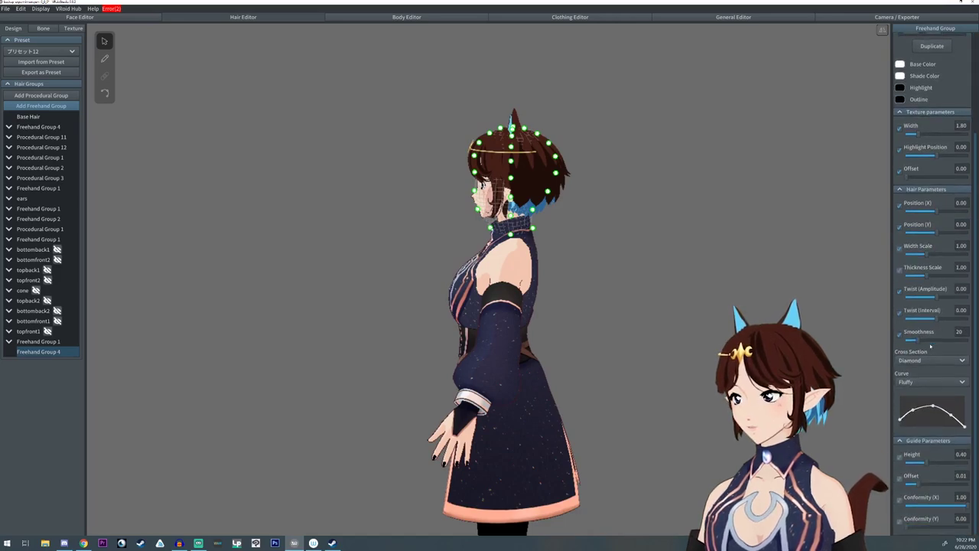
left_click_drag(927, 464, 915, 465)
Step: Reshape the new group's guide mesh into a wide bowl around the torso, narrow near the hips and flaring out at shoulder height
left_click_drag(552, 185, 712, 385)
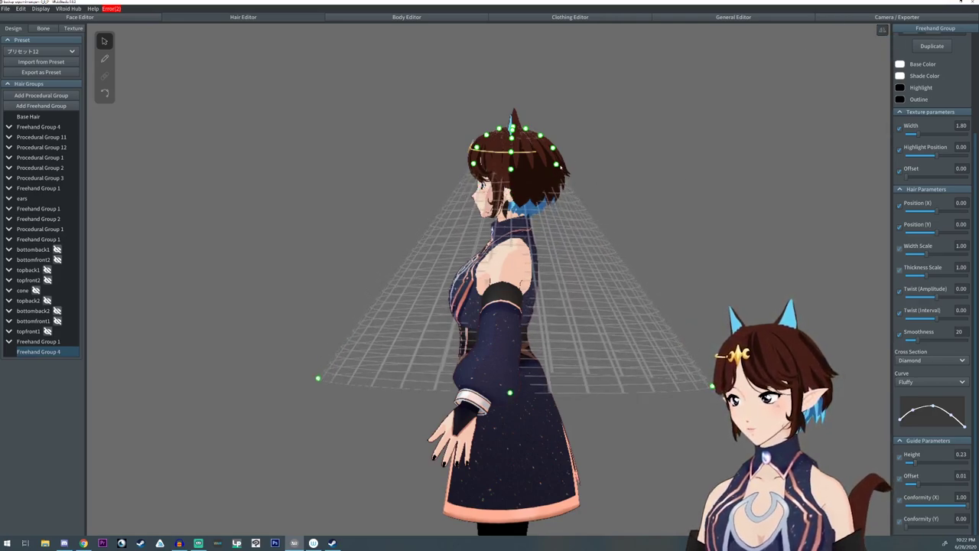
left_click_drag(557, 164, 644, 291)
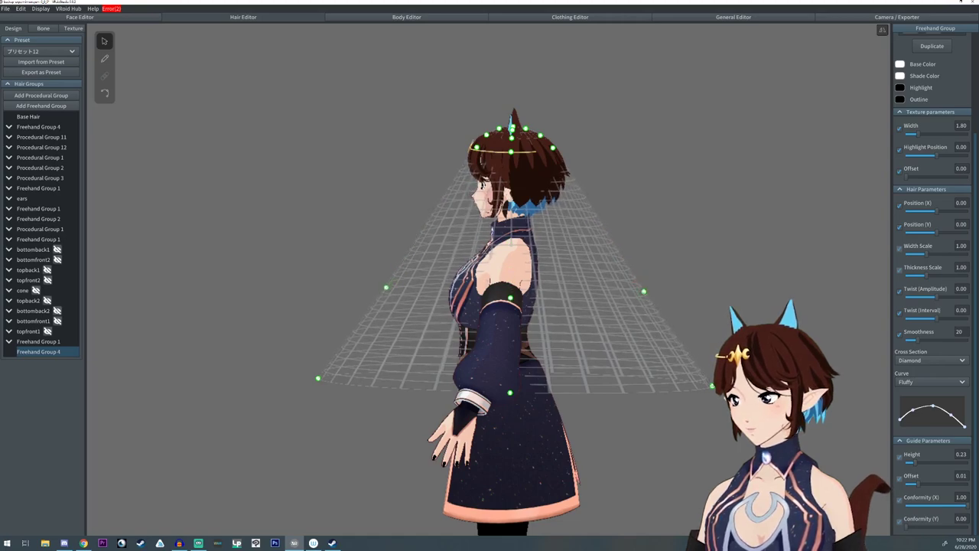
left_click_drag(711, 337, 660, 165)
left_click_drag(643, 292, 646, 289)
left_click_drag(552, 148, 618, 318)
left_click_drag(540, 136, 600, 351)
left_click_drag(525, 128, 584, 382)
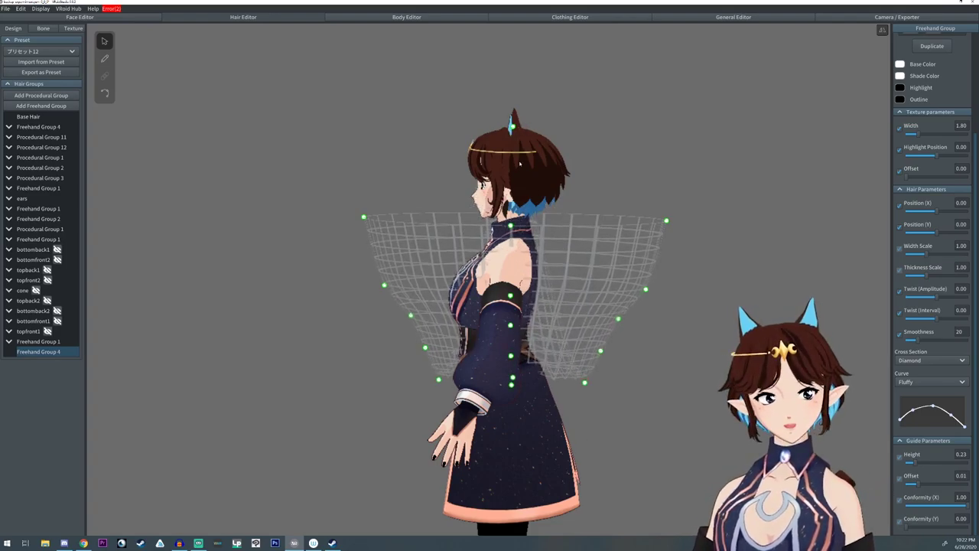
Step: Lower the guide's crown point to hip level as the bowl's base and centre it on the character's back
mouse_move(518, 163)
right_mouse_down()
mouse_move(483, 163)
mouse_move(516, 159)
right_mouse_up()
left_click_drag(513, 127, 513, 374)
left_click_drag(522, 485, 522, 493)
left_click_drag(512, 380, 512, 397)
right_click_drag(526, 404, 507, 402)
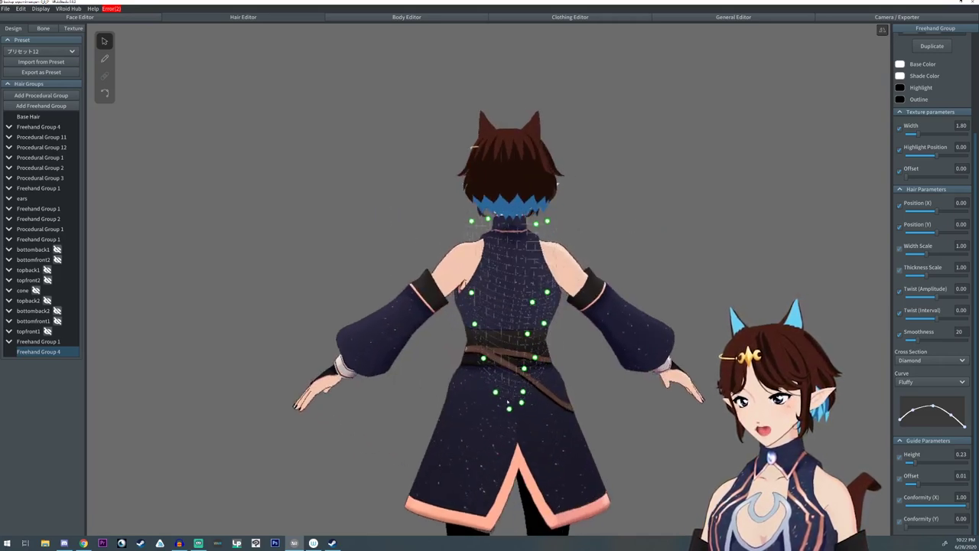
left_click_drag(510, 410, 512, 408)
right_click_drag(516, 411, 527, 391)
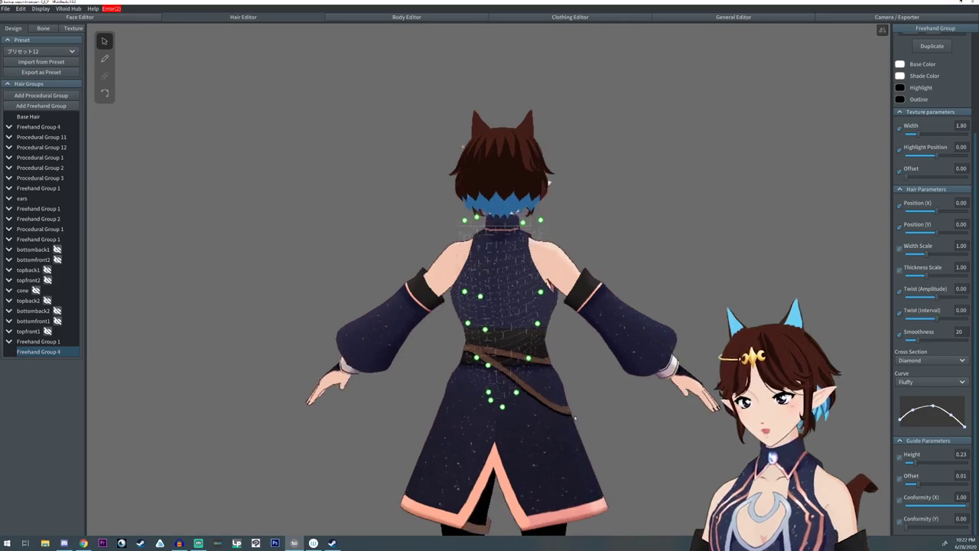
Step: Widen the sides of the guide bowl evenly from hips to shoulders and fold its upper rim outward
left_click_drag(518, 393, 539, 395)
left_click_drag(530, 358, 560, 361)
left_click_drag(539, 323, 577, 292)
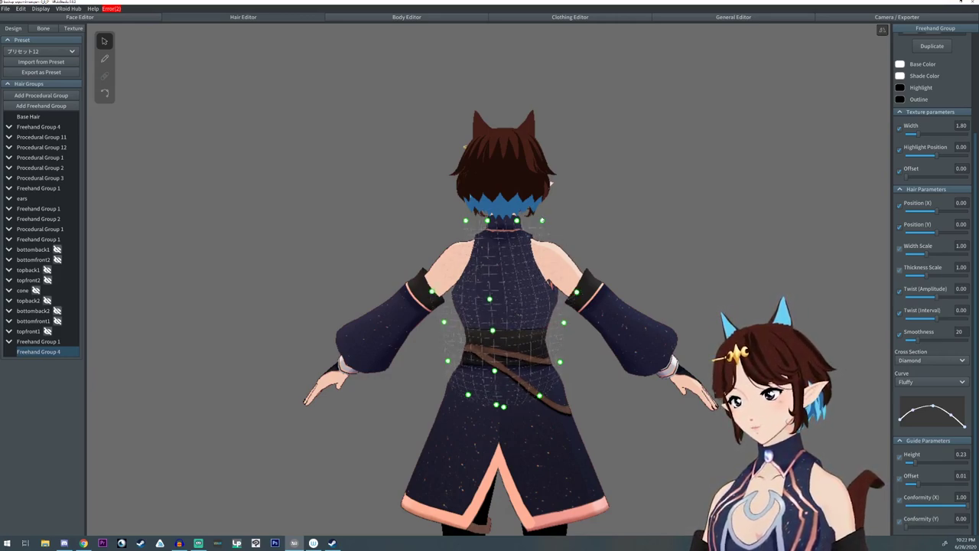
left_click_drag(542, 220, 597, 211)
mouse_move(628, 245)
right_mouse_down()
mouse_move(659, 247)
mouse_move(645, 247)
right_mouse_up()
left_click_drag(586, 394, 630, 244)
left_click_drag(667, 215, 674, 271)
right_click_drag(676, 274, 663, 292)
left_click_drag(579, 249, 599, 249)
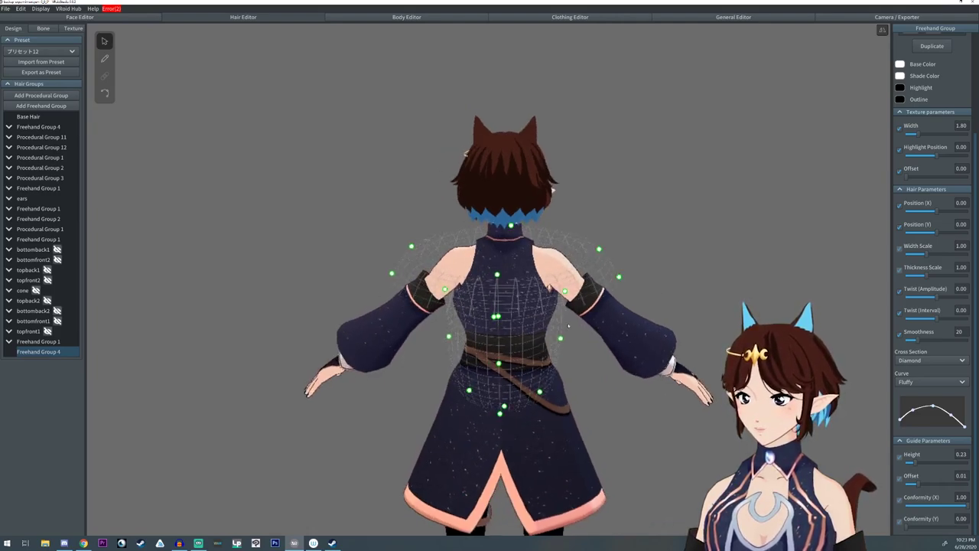
Step: Refine the guide's side walls and extend its outer rim so the side profile follows an S-shaped tail
right_click_drag(568, 322, 581, 300)
left_click_drag(569, 284, 577, 285)
right_click_drag(544, 348, 588, 406)
scroll(665, 203, "up", 3)
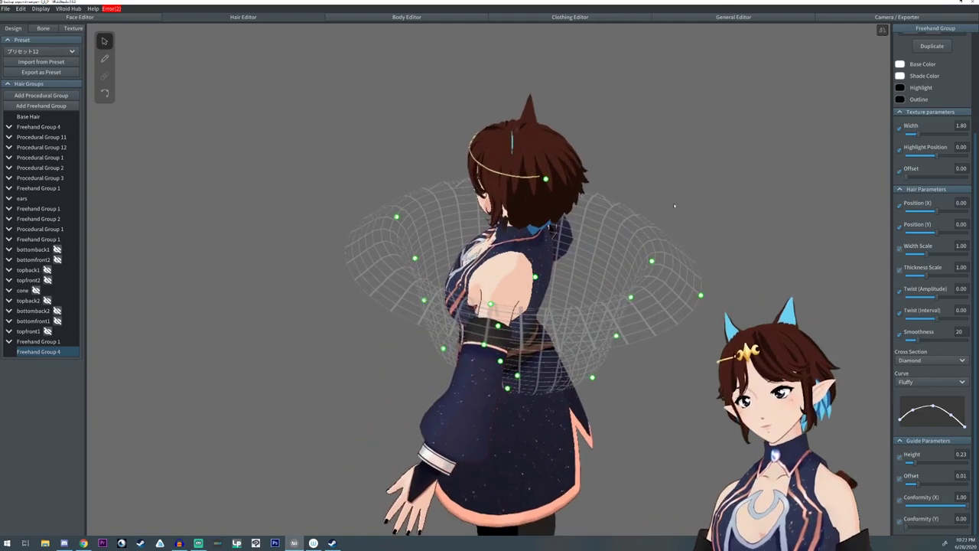
mouse_move(676, 205)
right_mouse_down()
mouse_move(704, 197)
mouse_move(677, 200)
right_mouse_up()
left_click_drag(650, 239, 688, 227)
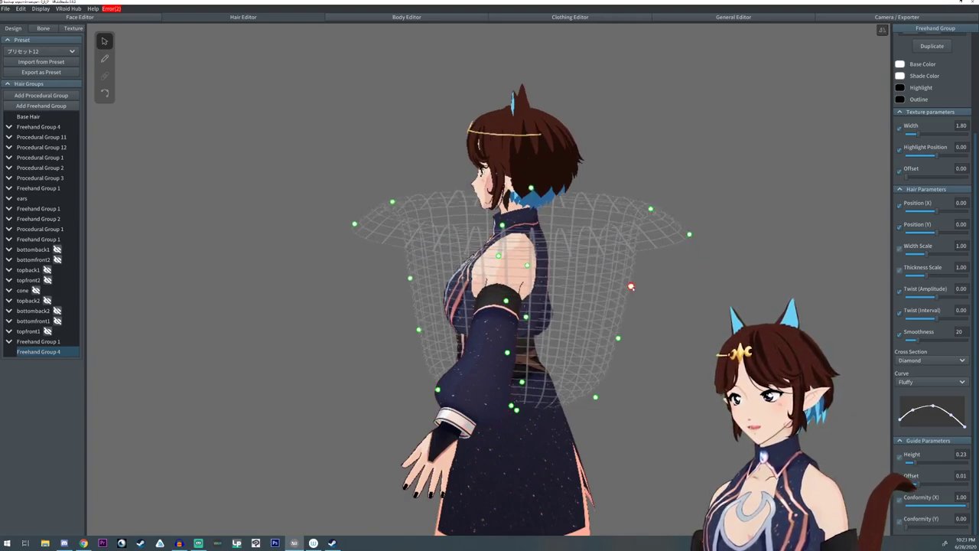
left_click_drag(631, 286, 627, 253)
right_click_drag(627, 253, 673, 277)
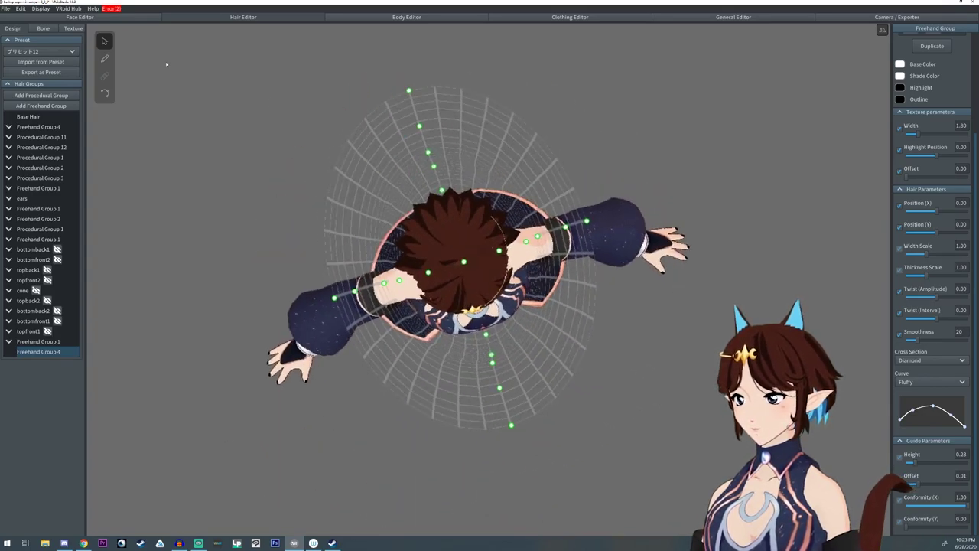
Step: Set the hair brush to the dark brown material and make the new, last-listed Freehand Group 4 the drawing target
left_click(104, 58)
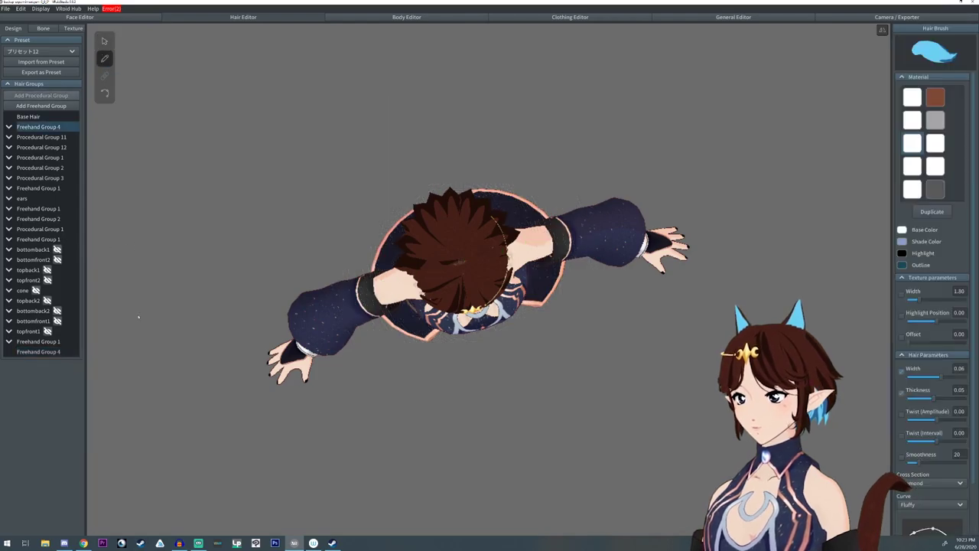
left_click(911, 120)
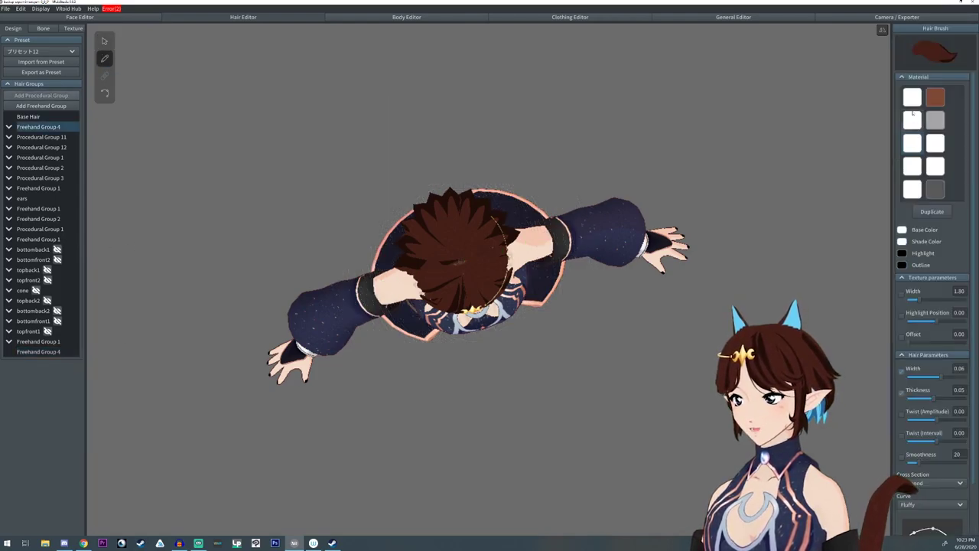
right_click_drag(734, 181, 754, 178)
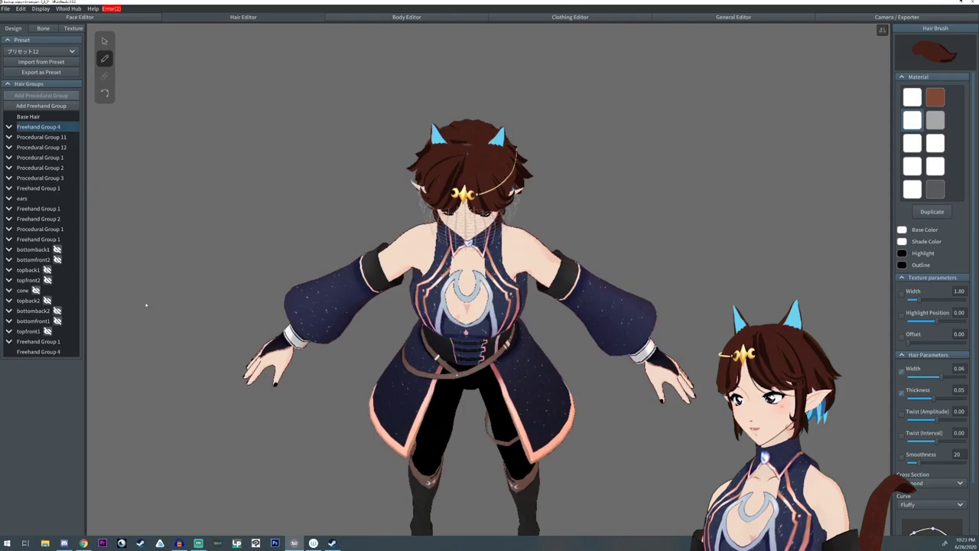
left_click(28, 351)
right_click_drag(244, 232, 267, 251)
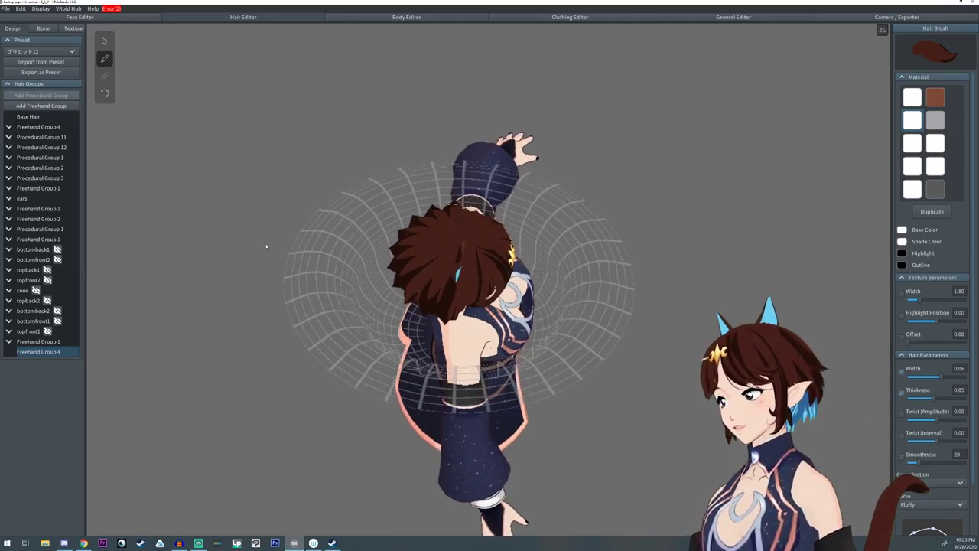
Step: Draw one brown tail strand along the guide from the lower back to the outer rim, undoing the first attempt
mouse_move(425, 333)
left_mouse_down()
mouse_move(348, 283)
mouse_move(288, 261)
left_mouse_up()
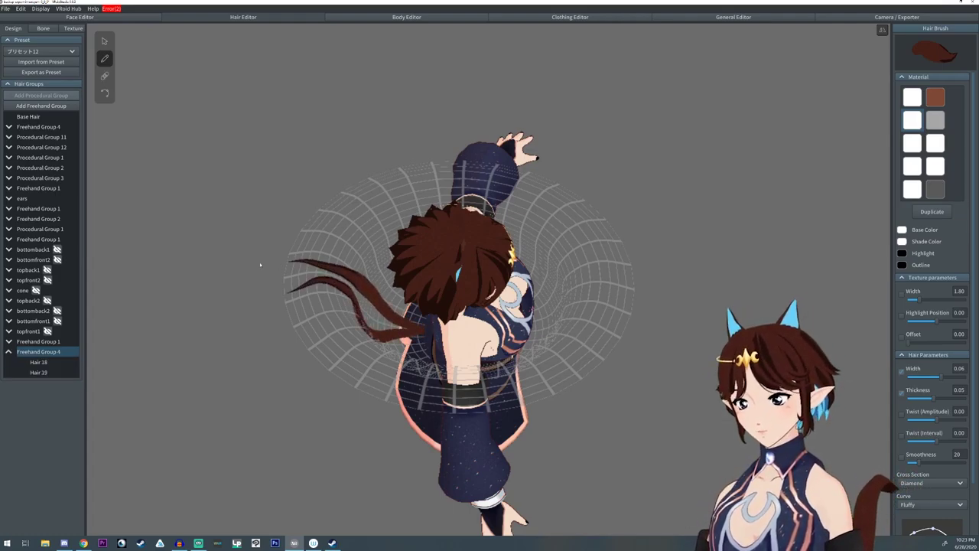
key("ctrl+z")
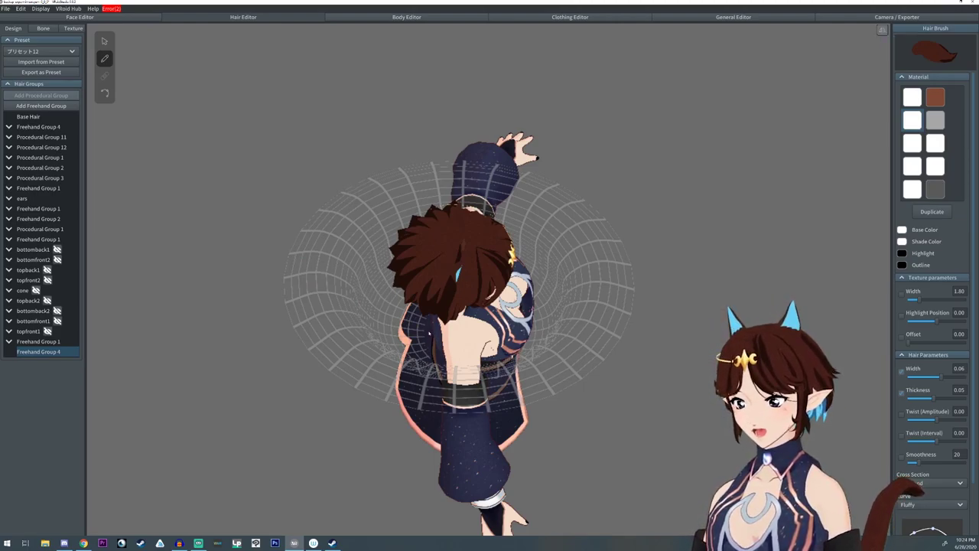
left_click_drag(428, 332, 293, 268)
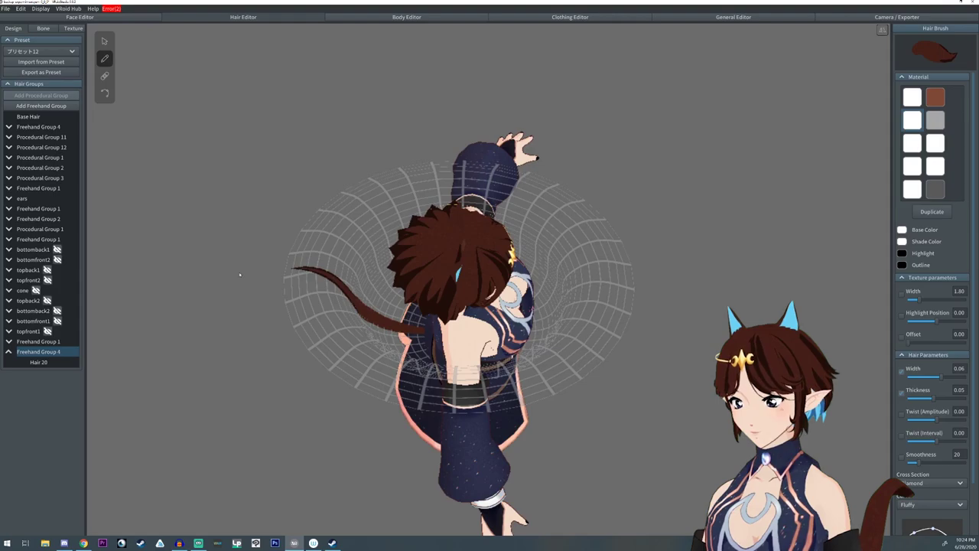
right_click_drag(234, 243, 242, 226)
Step: Set the tail strand's width and thickness to 0.10 and raise the end of its curve for a fuller tip
left_click(104, 41)
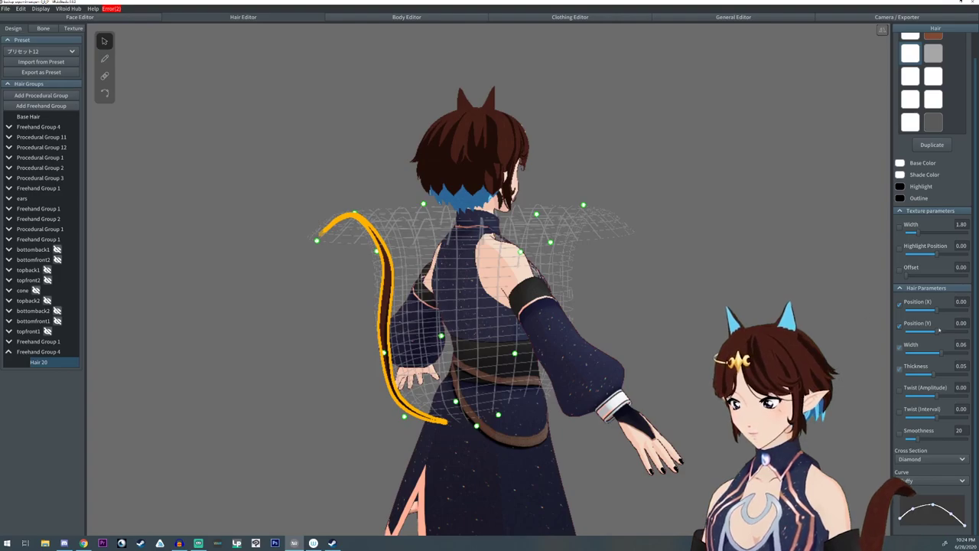
left_click_drag(941, 354, 976, 379)
right_click_drag(696, 389, 691, 388)
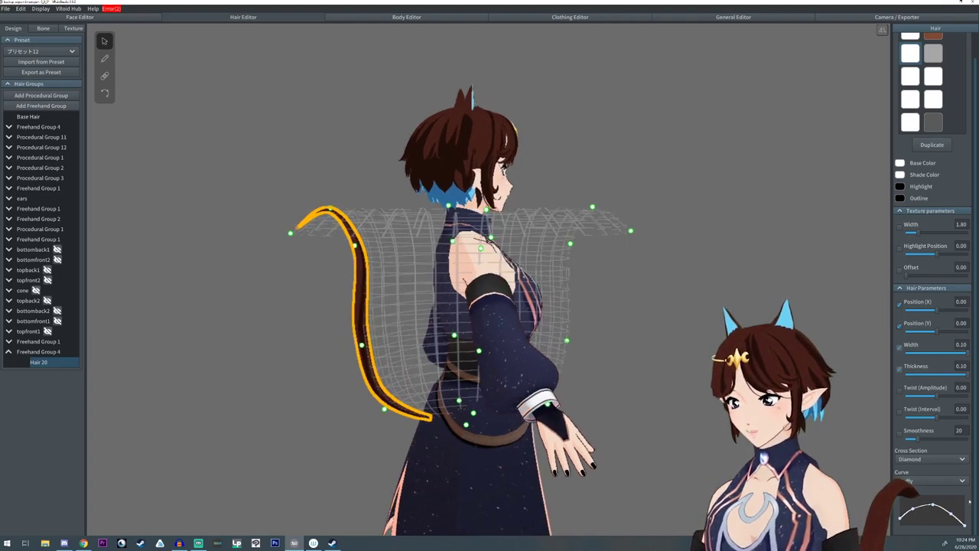
left_click_drag(952, 515, 960, 510)
right_click_drag(295, 223, 677, 353)
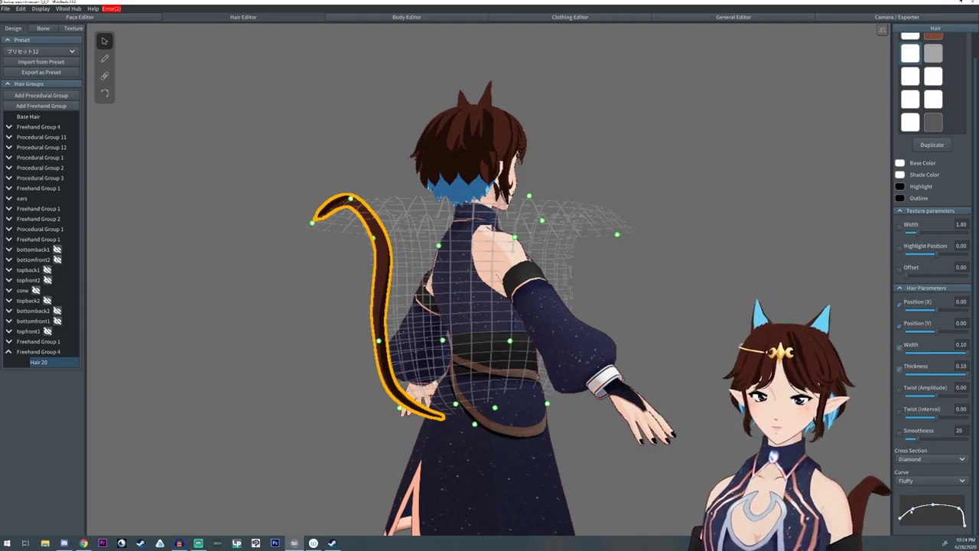
Step: Straighten the tail strand by moving its control points into line behind the character, using views from below, above and the side
right_click_drag(548, 456, 577, 413)
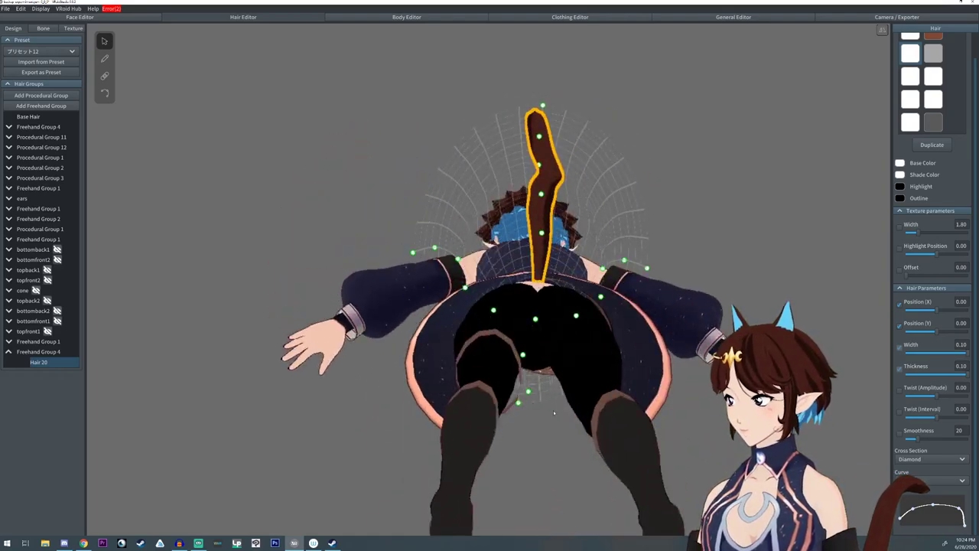
left_click(104, 92)
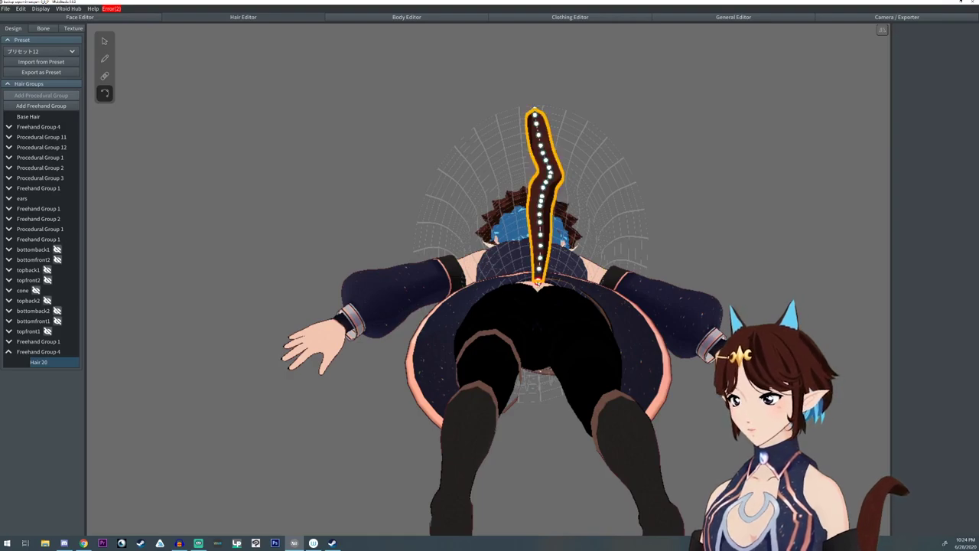
right_click_drag(540, 287, 533, 324)
right_click_drag(520, 365, 555, 341)
right_click_drag(604, 318, 579, 347)
middle_click_drag(449, 198, 490, 240)
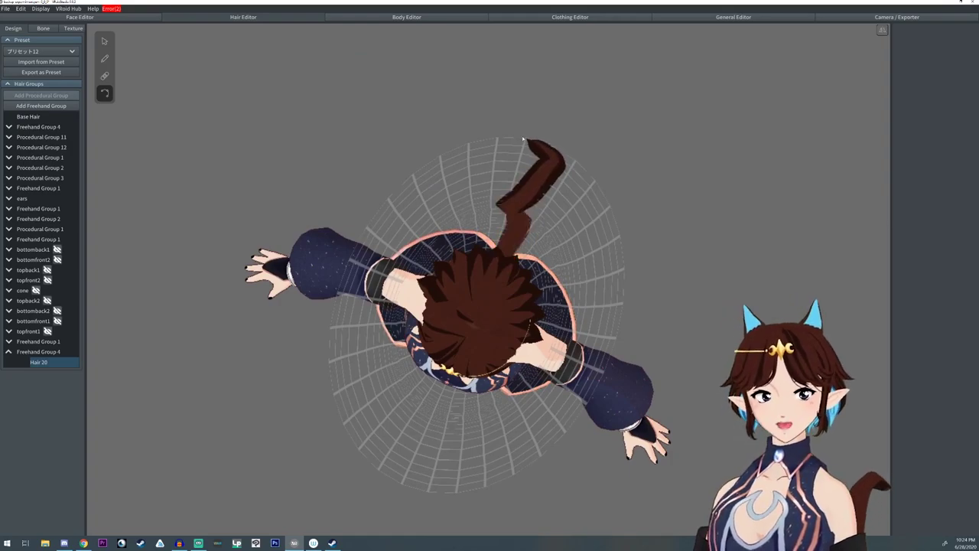
left_click_drag(544, 154, 517, 174)
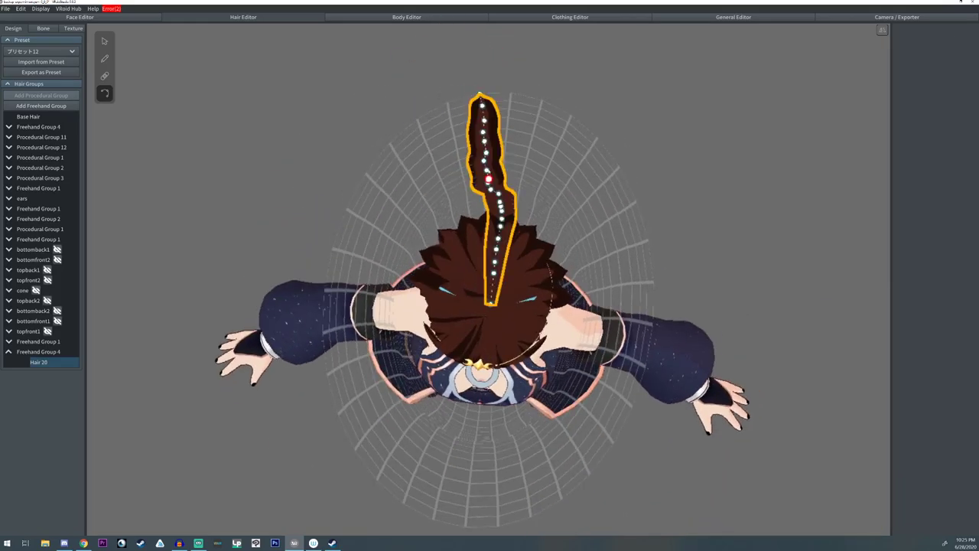
scroll(489, 179, "up", 3)
right_click_drag(489, 180, 543, 216)
left_click_drag(516, 186, 508, 171)
right_click_drag(508, 171, 536, 252)
left_click_drag(611, 205, 597, 205)
left_click(105, 42)
Step: Thicken the tail by setting its freehand group's width scale to 1.06 and thickness scale to 1.82
right_click_drag(581, 306, 681, 402)
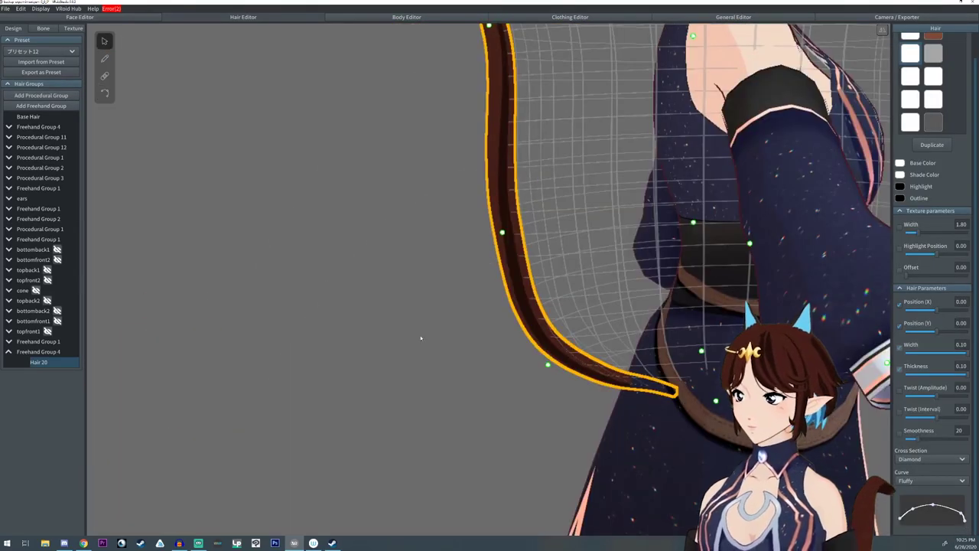
scroll(398, 293, "down", 4)
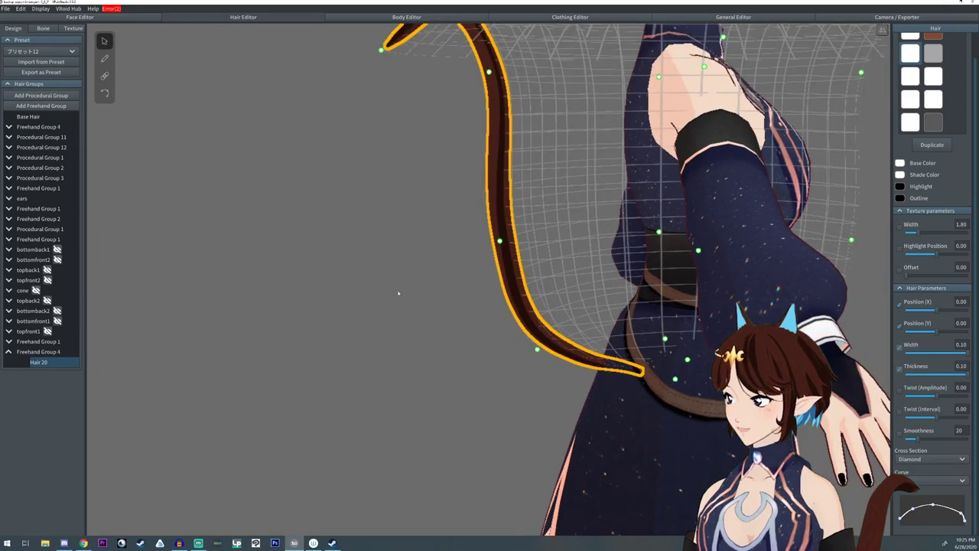
middle_click_drag(398, 293, 391, 308)
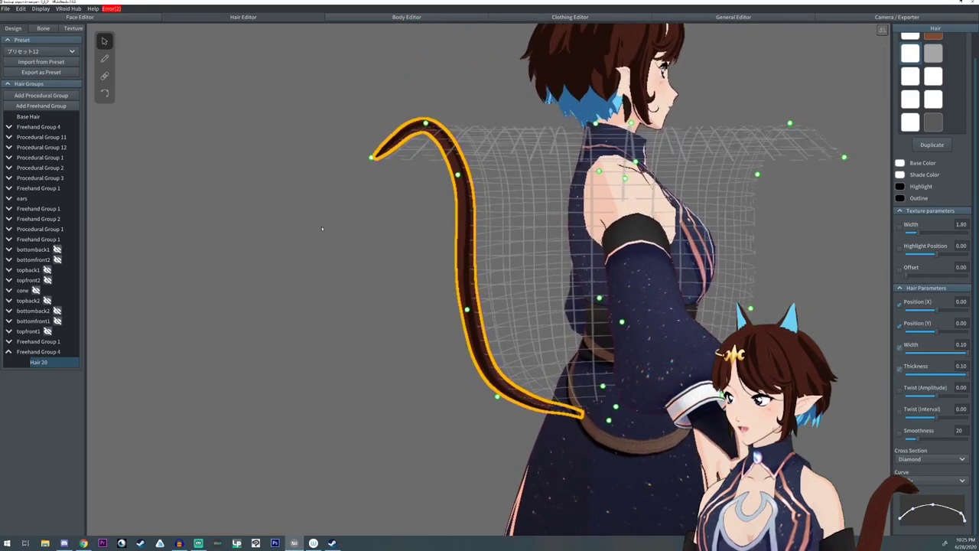
left_click(35, 353)
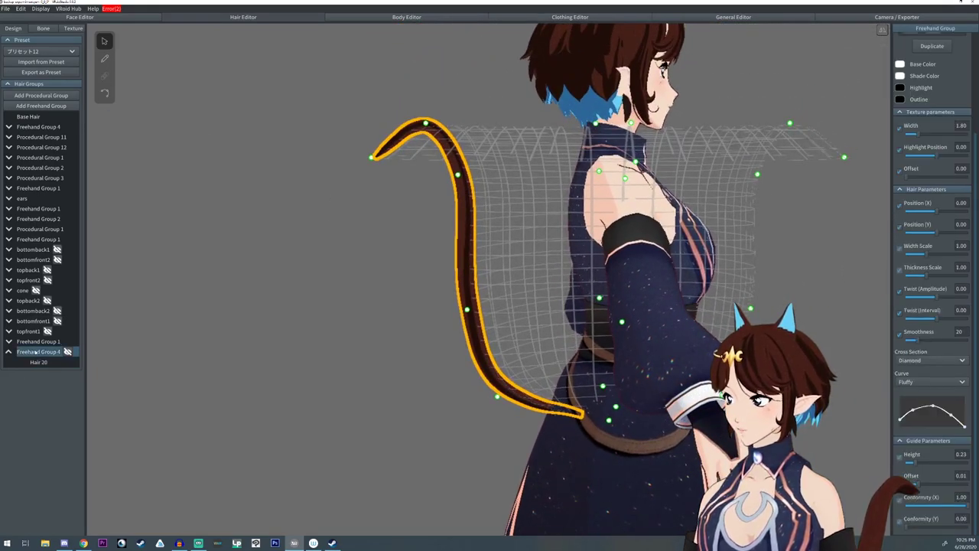
left_click(37, 361)
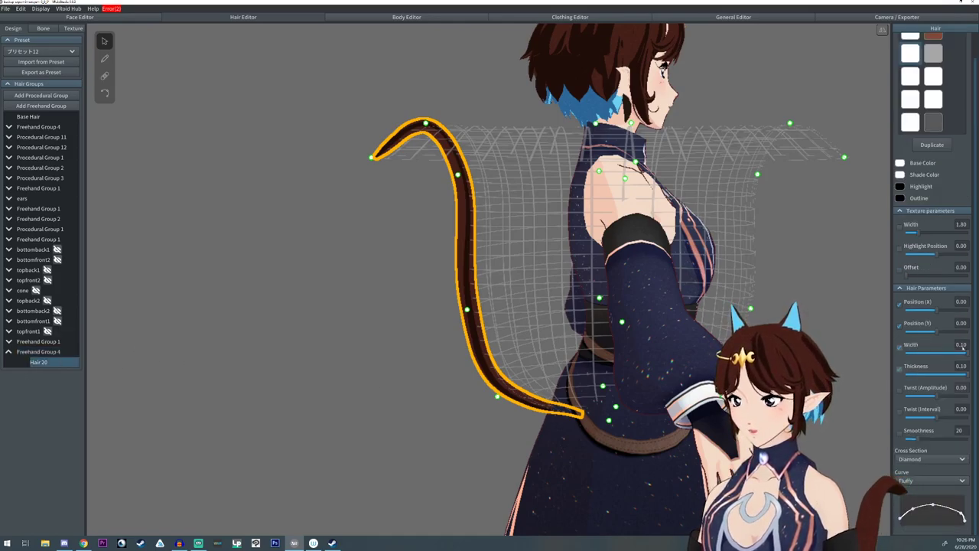
left_click(34, 352)
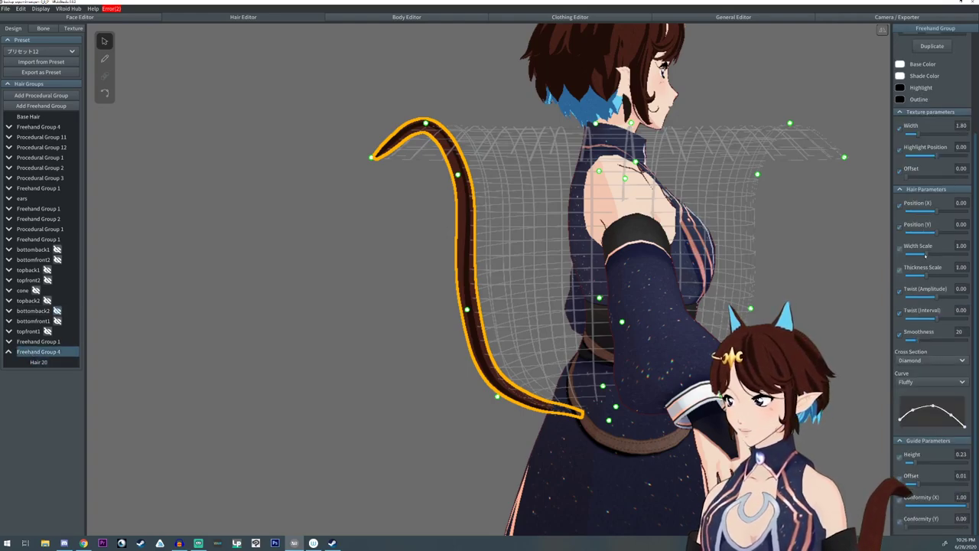
left_click_drag(927, 253, 947, 273)
right_click_drag(616, 236, 853, 260)
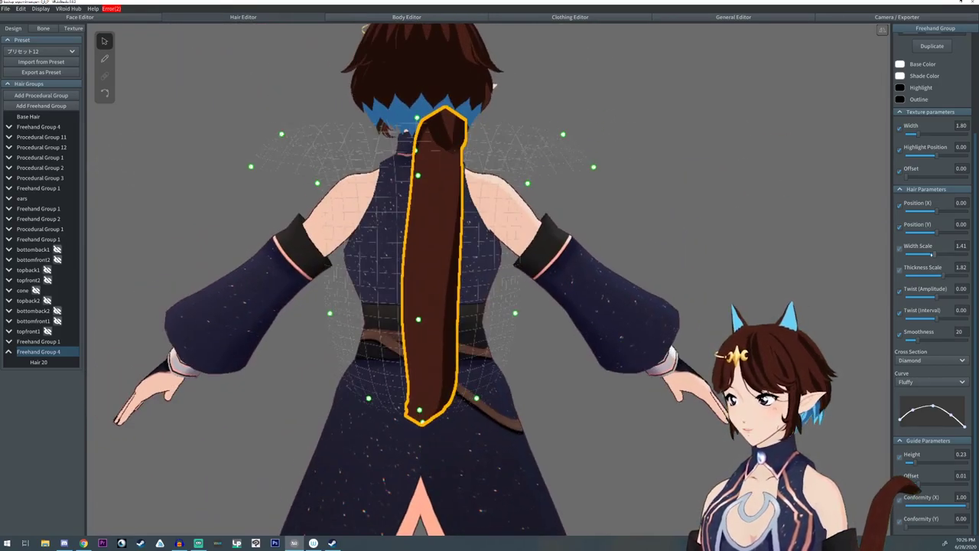
left_click_drag(933, 254, 926, 254)
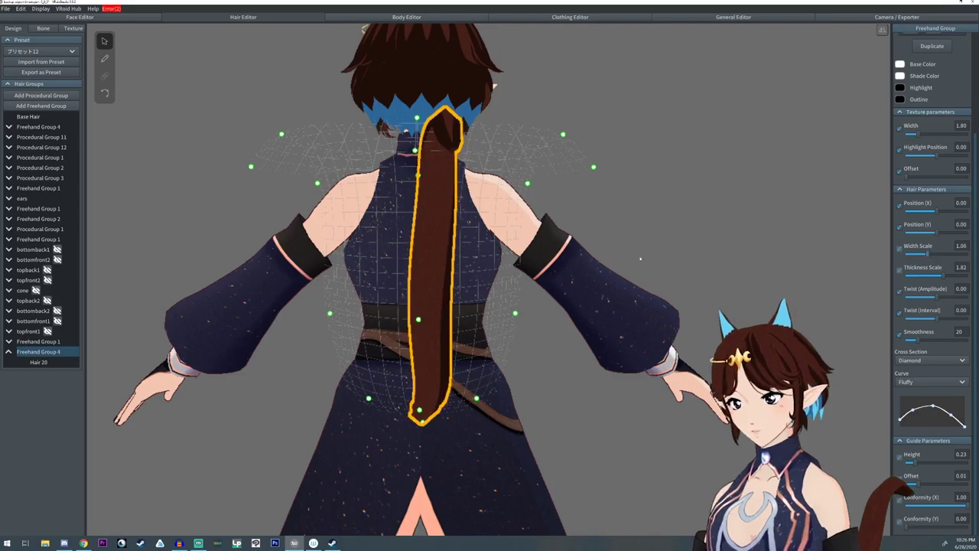
Step: Set the tail strand's texture width to 5.00 and its highlight position to -0.36
right_click_drag(640, 259, 612, 259)
right_click_drag(535, 263, 600, 244)
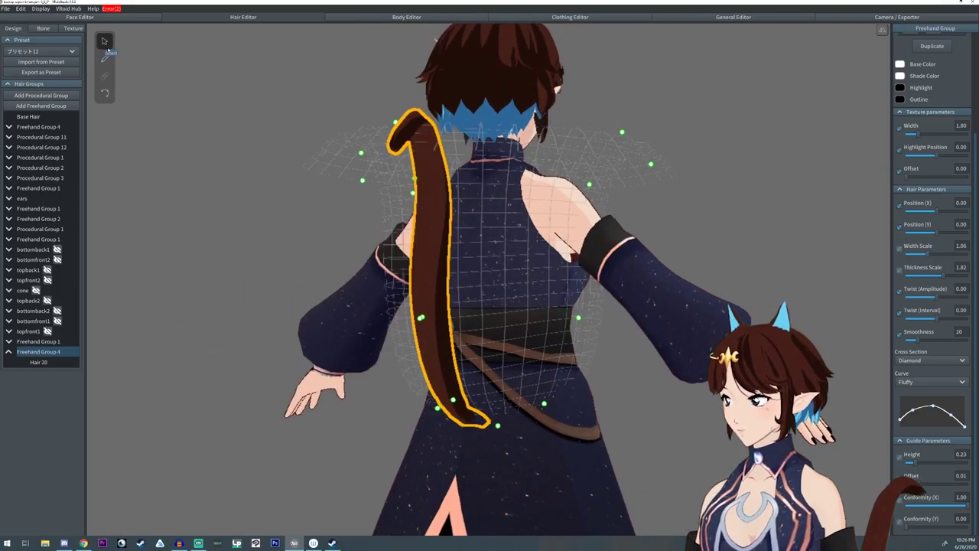
left_click(426, 201)
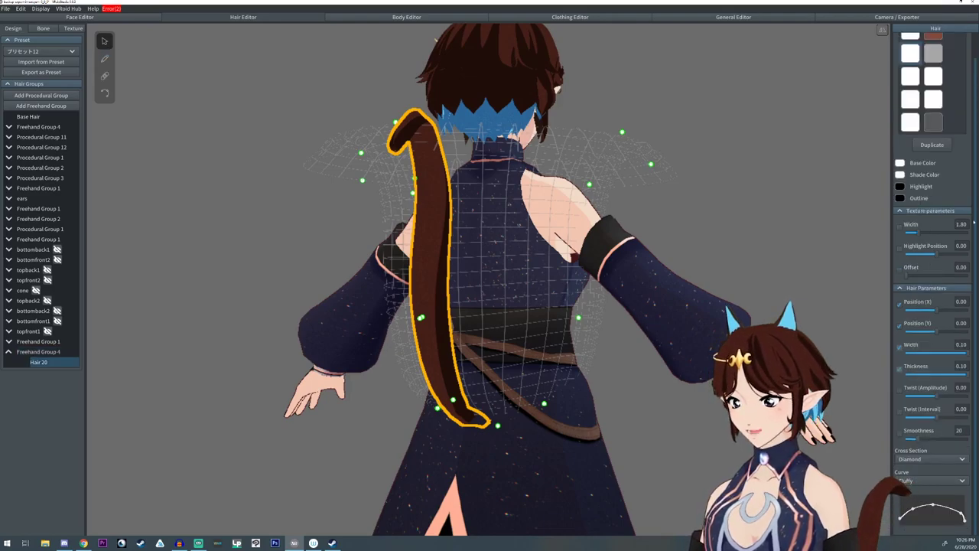
mouse_move(916, 229)
left_mouse_down()
mouse_move(969, 230)
mouse_move(942, 255)
mouse_move(953, 260)
mouse_move(910, 256)
mouse_move(925, 256)
left_mouse_up()
right_click_drag(811, 237, 727, 237)
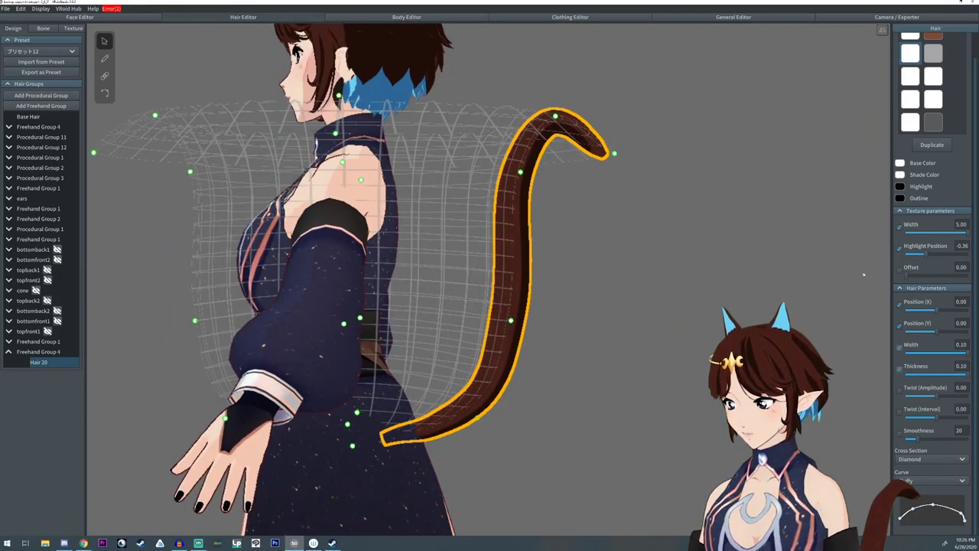
Step: Create a bone group for the tail strand and set its fixed point to 0.01 and bone count to 9
right_click_drag(856, 274, 765, 271)
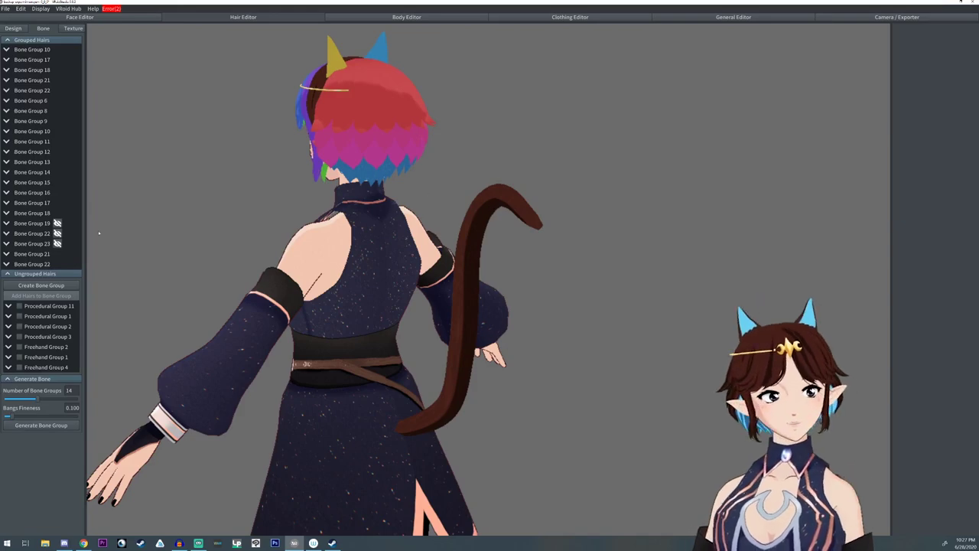
left_click(430, 420)
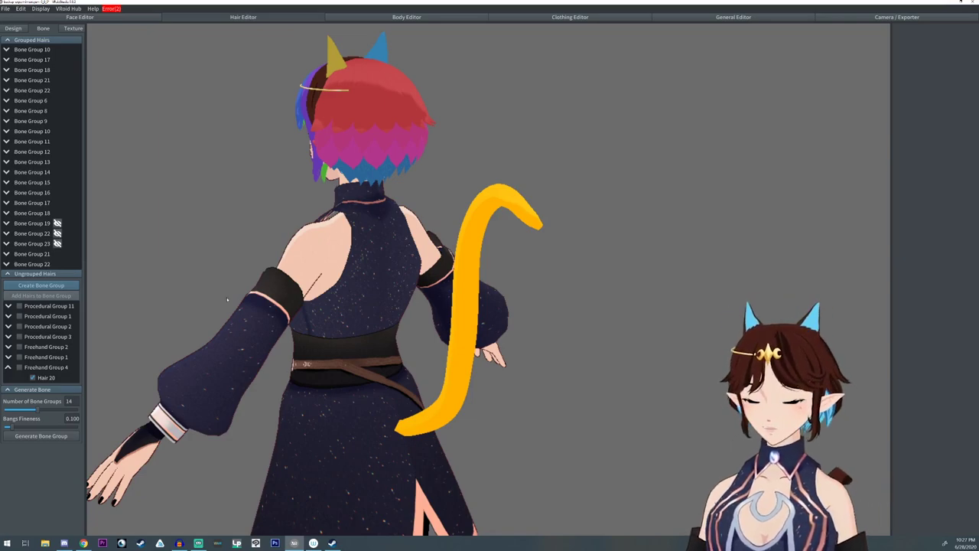
left_click(40, 285)
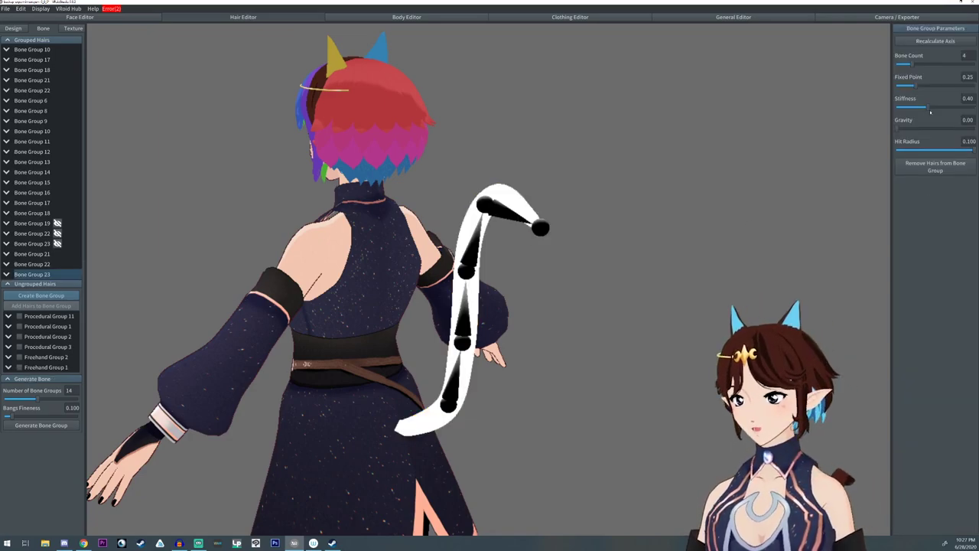
left_click_drag(918, 84, 873, 86)
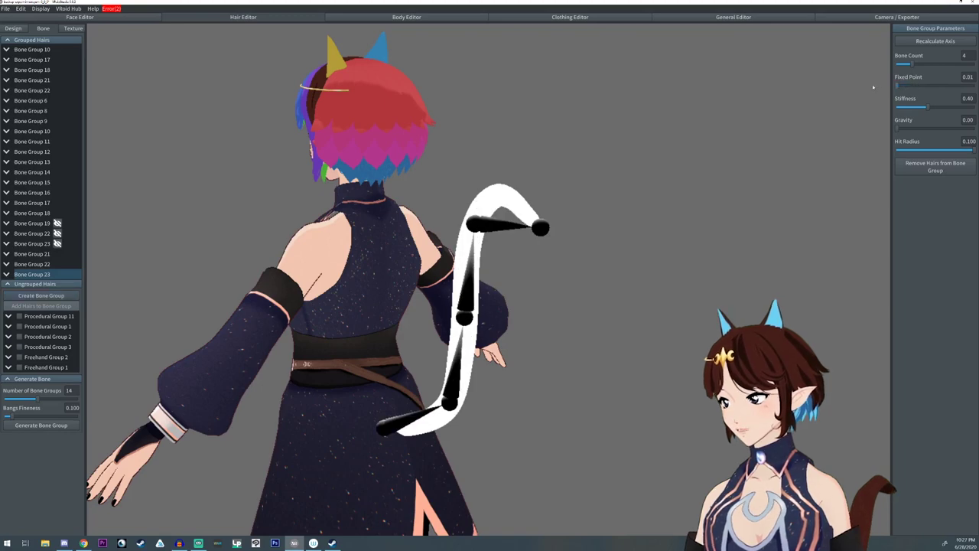
right_click_drag(638, 236, 428, 343)
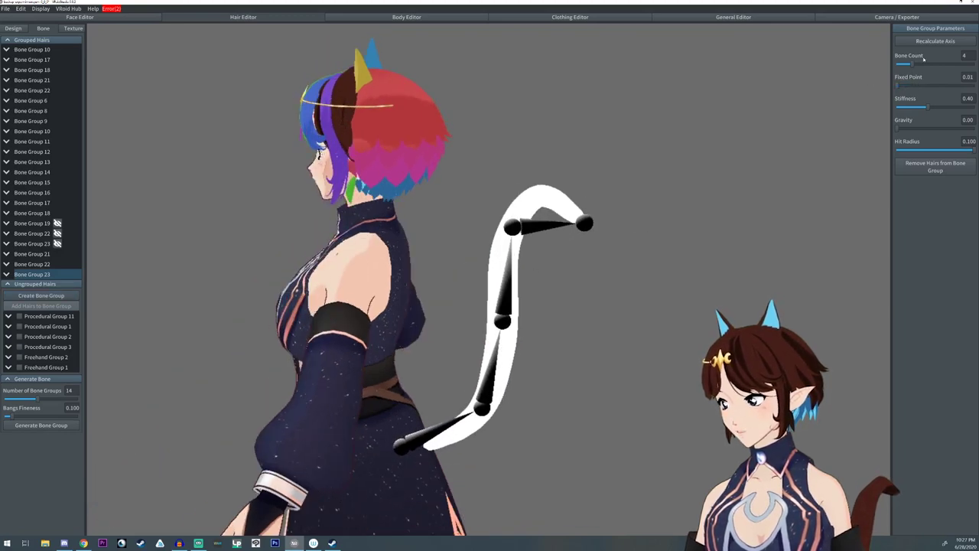
left_click_drag(912, 65, 939, 57)
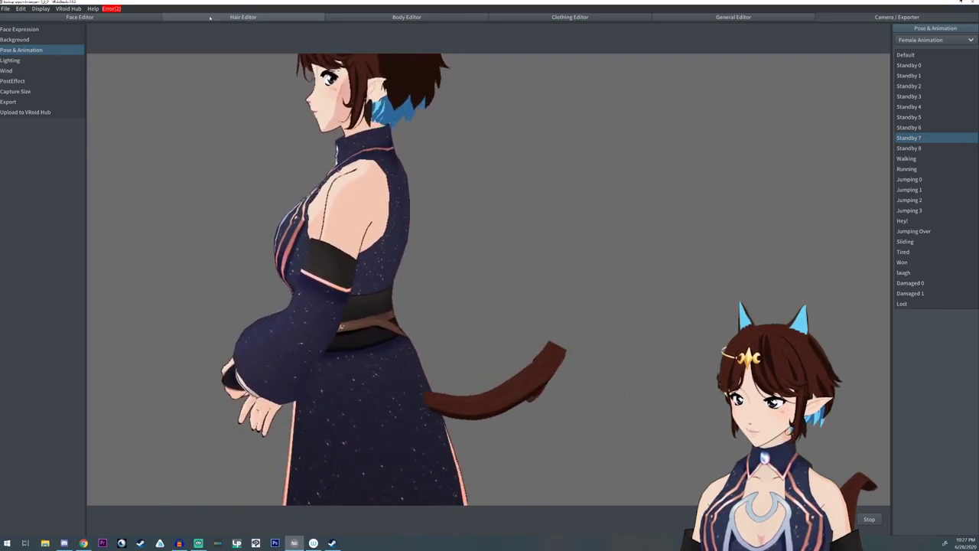
Step: Return to the tail's bone group, set its gravity to 0.00, and preview the tail without the bone overlay
left_click(242, 17)
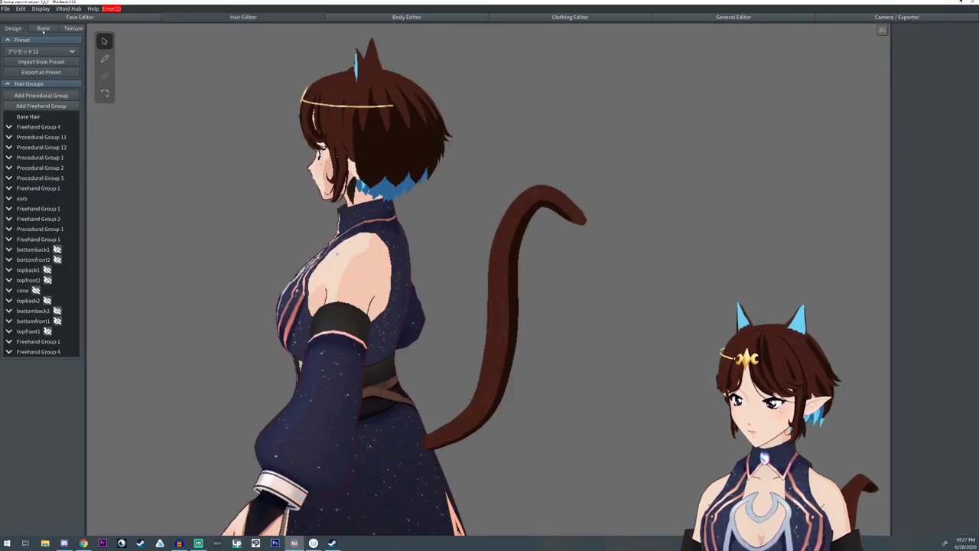
left_click(43, 29)
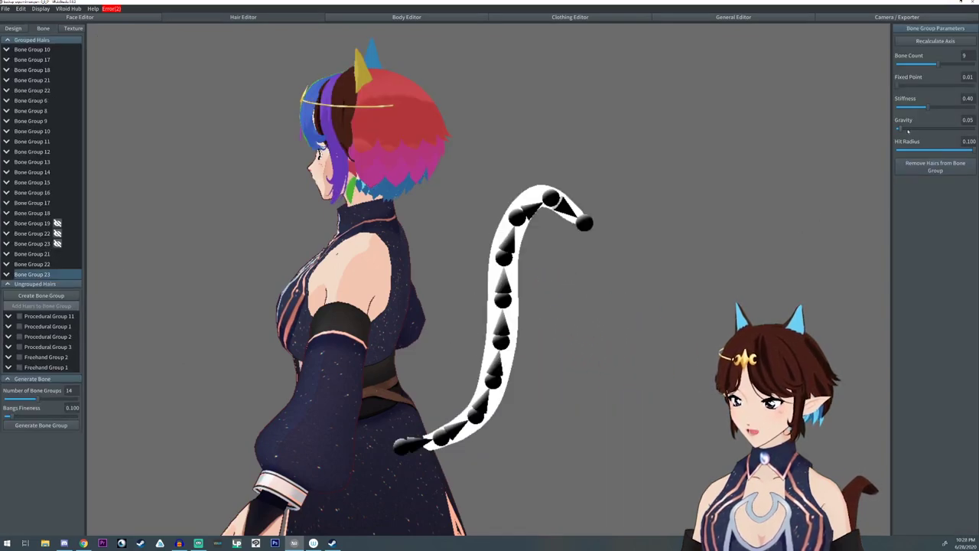
left_click_drag(908, 130, 898, 129)
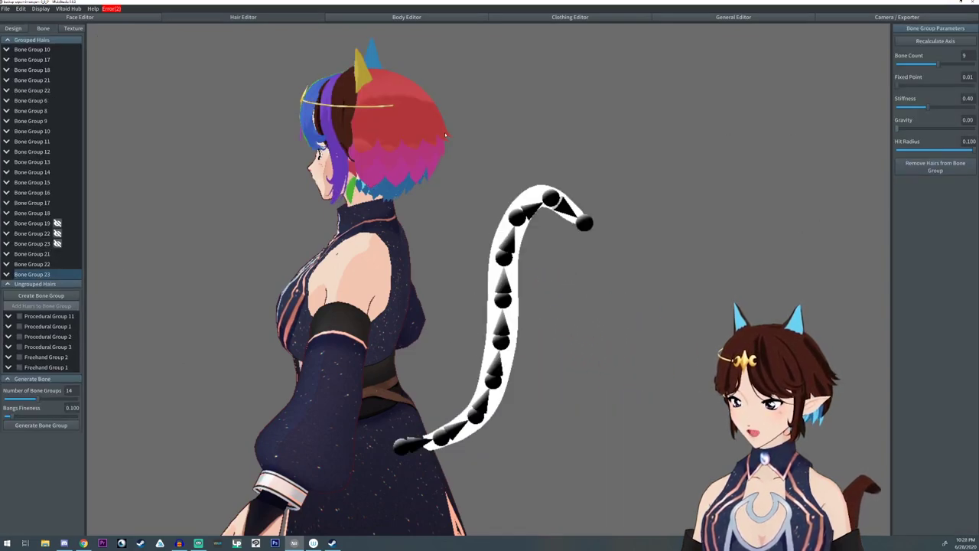
left_click(28, 264)
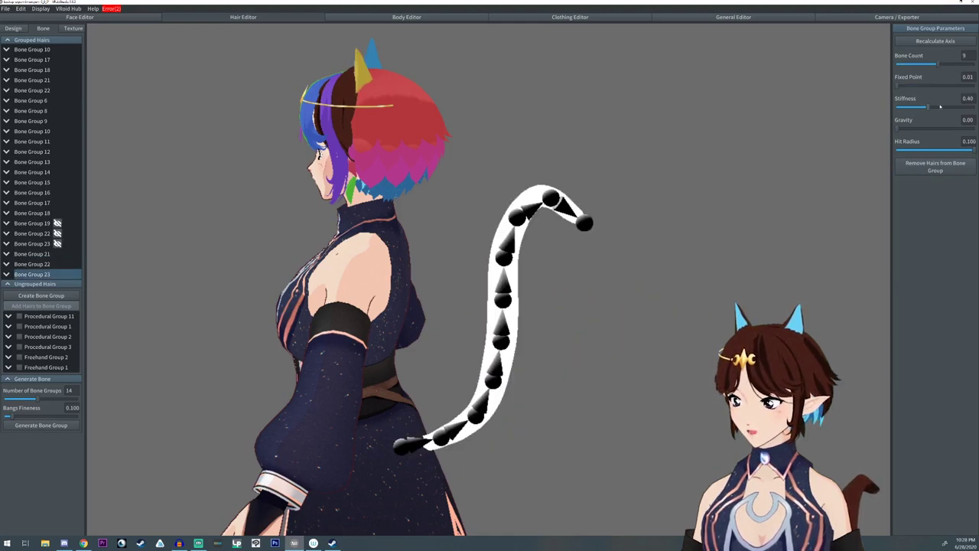
Step: Raise the tail bone group's stiffness to 0.83 and then 1.00, checking the tail's sway after each change
left_click_drag(940, 107, 953, 107)
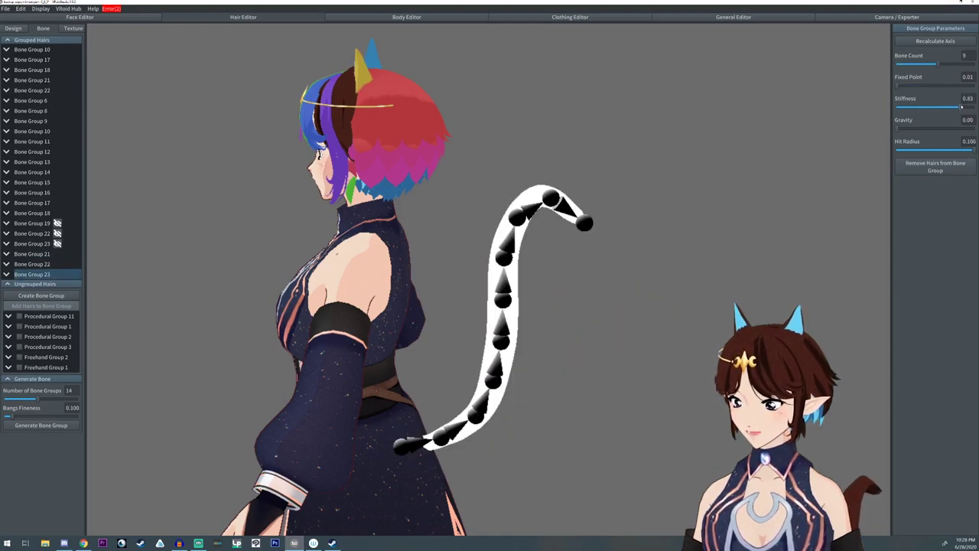
left_click(30, 264)
right_click_drag(126, 285, 332, 298)
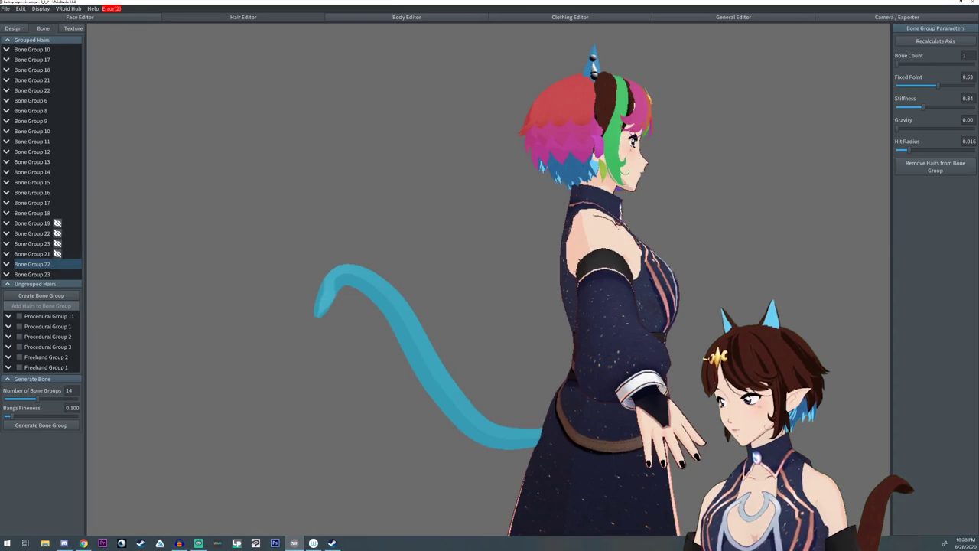
left_click(33, 273)
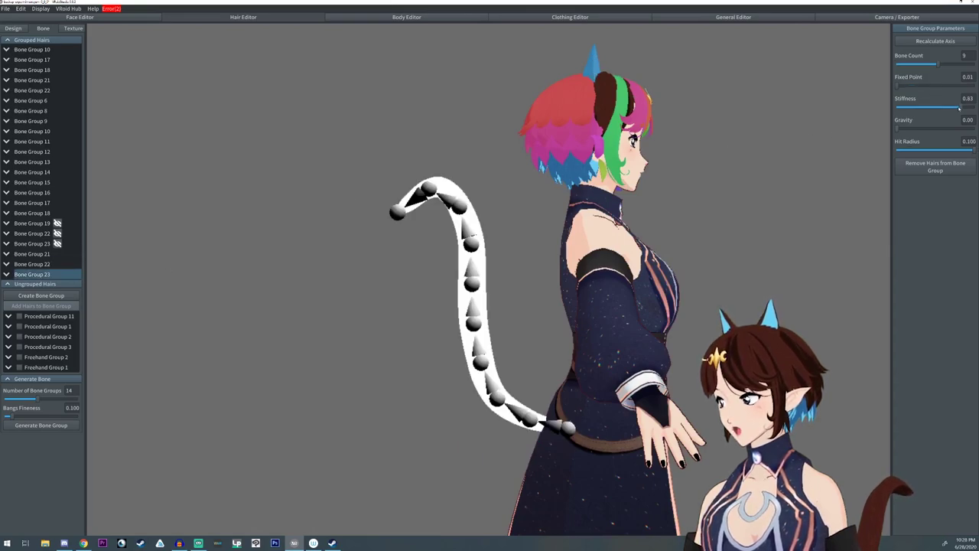
left_click_drag(960, 108, 976, 108)
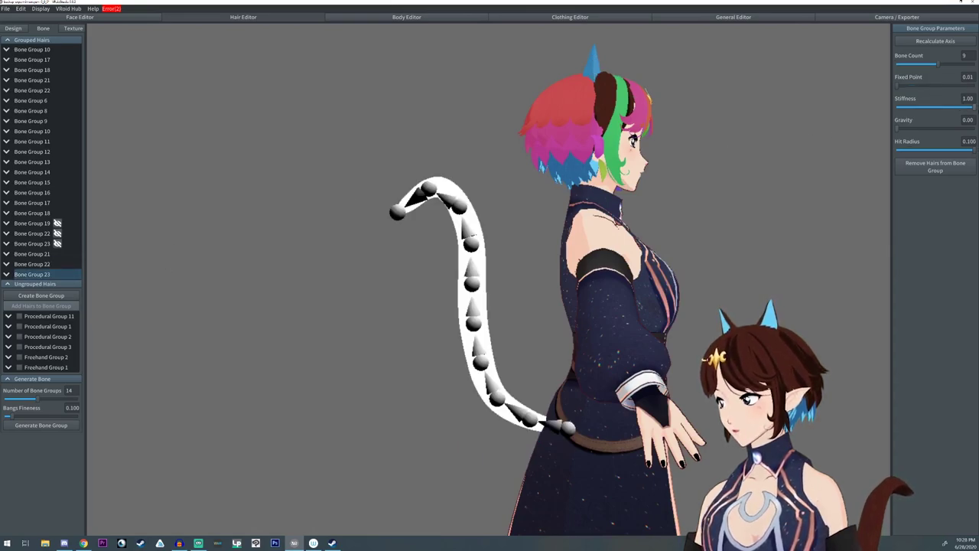
left_click(33, 263)
right_click_drag(276, 358, 243, 372)
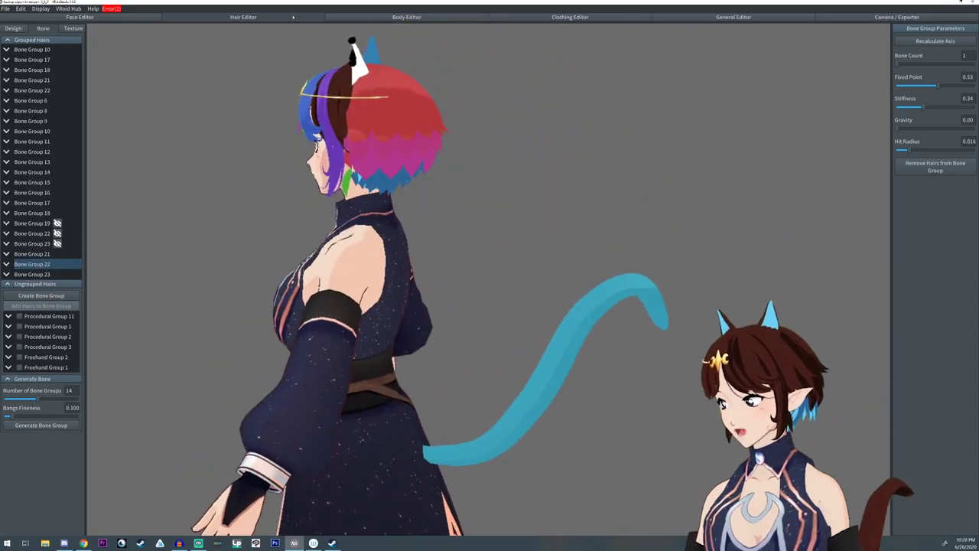
Step: Reshape the tail with its freehand group's guide points, pulling the upper part closer to the back and raising the bend
left_click(13, 29)
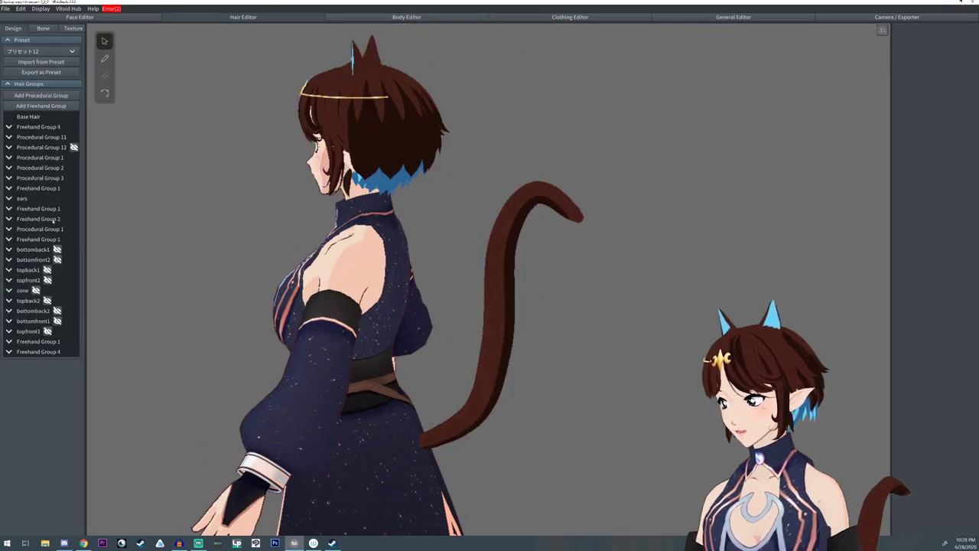
left_click(39, 351)
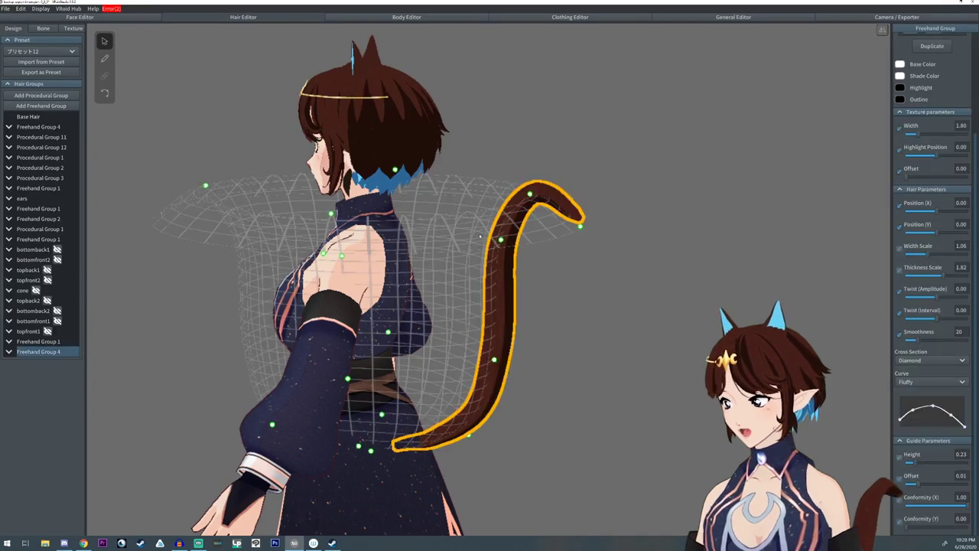
left_click_drag(500, 241, 458, 200)
left_click_drag(529, 193, 496, 191)
left_click_drag(580, 227, 535, 214)
left_click_drag(495, 358, 476, 316)
left_click_drag(497, 192, 499, 174)
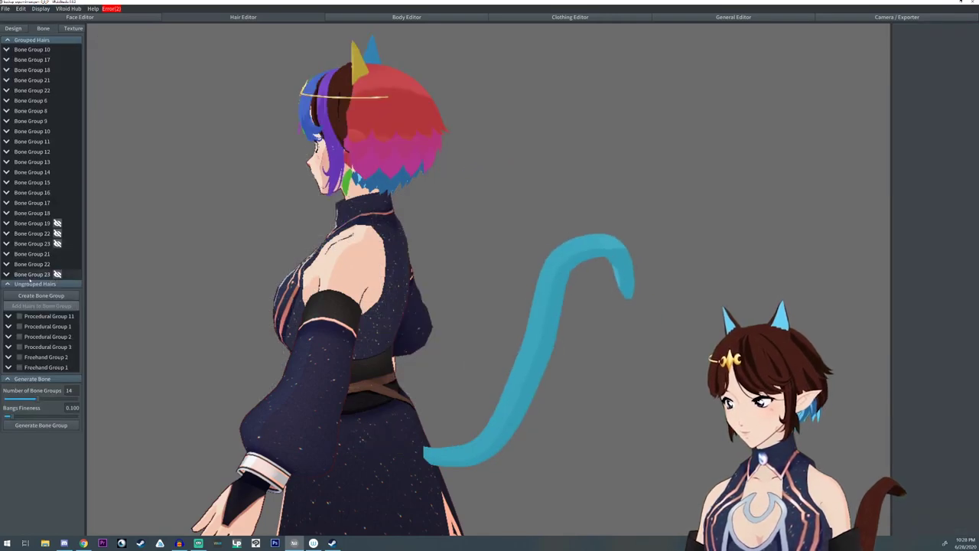
Step: Set the tail bone group's bone count to 6 and check how the reshaped tail sways
left_click(34, 274)
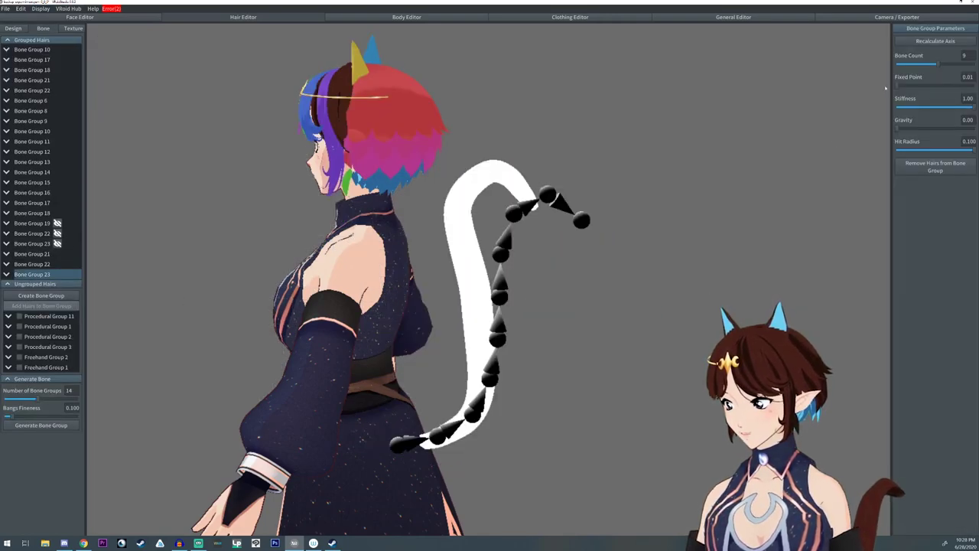
left_click_drag(938, 64, 917, 65)
left_click(36, 265)
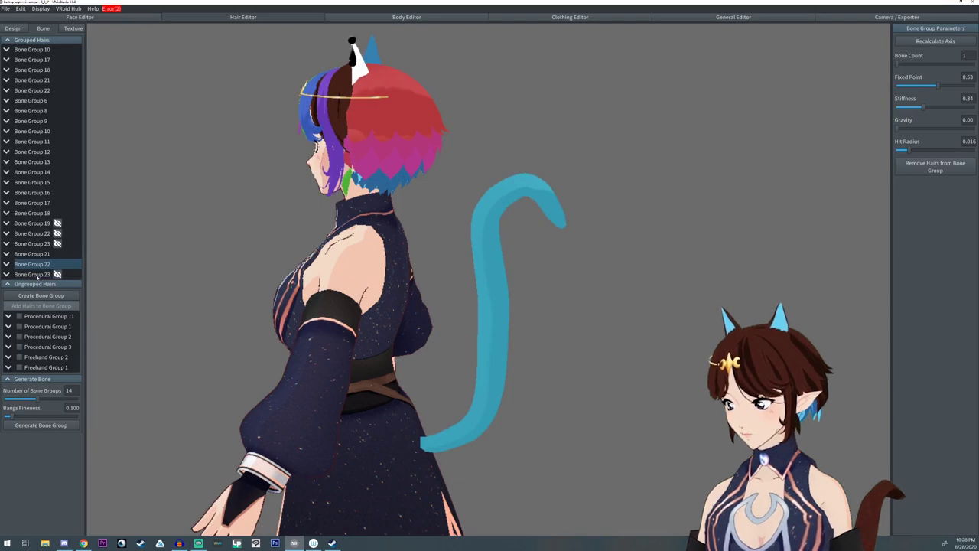
left_click(36, 274)
left_click_drag(918, 64, 924, 64)
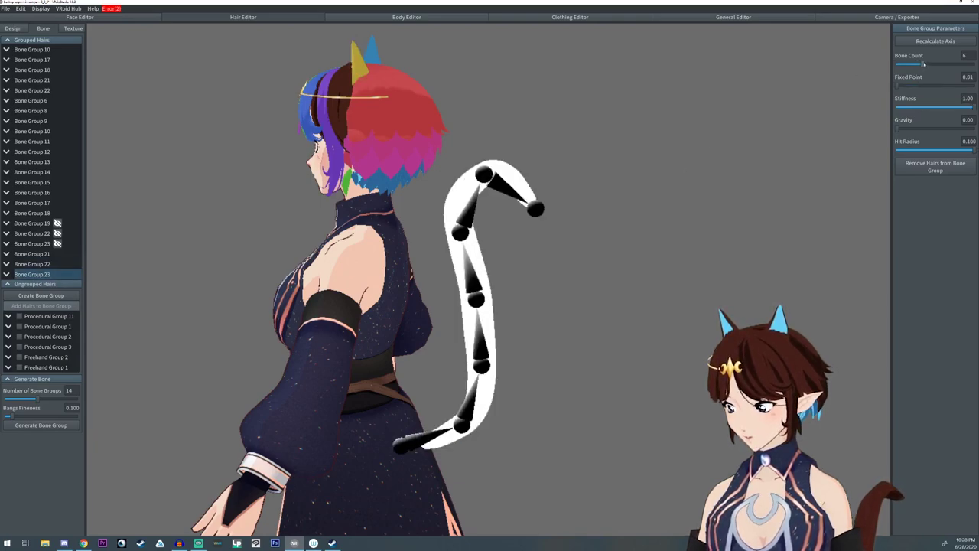
left_click(30, 265)
mouse_move(251, 349)
right_mouse_down()
mouse_move(352, 353)
mouse_move(247, 339)
right_mouse_up()
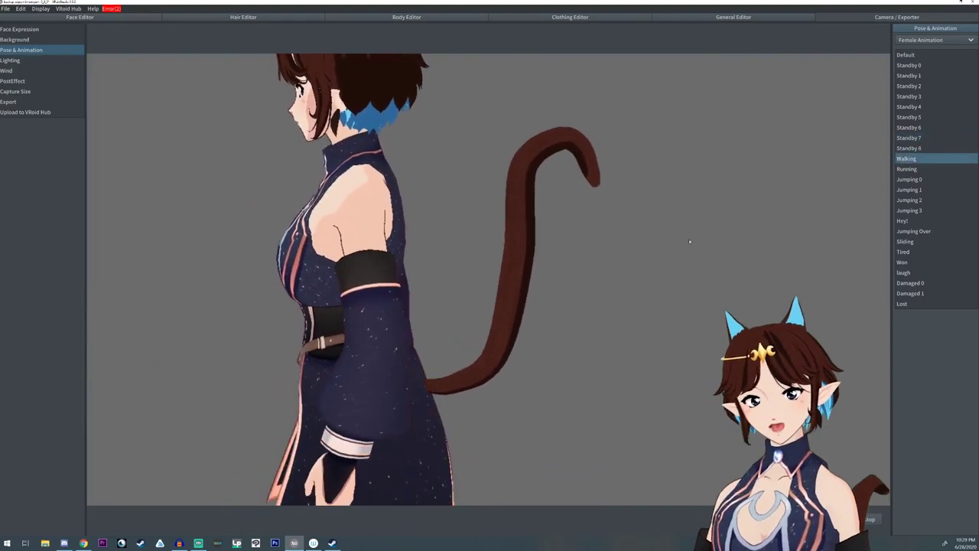
Step: Play the Running and Walking animations to check the tail's movement, and return to the hair bone settings
left_click(903, 168)
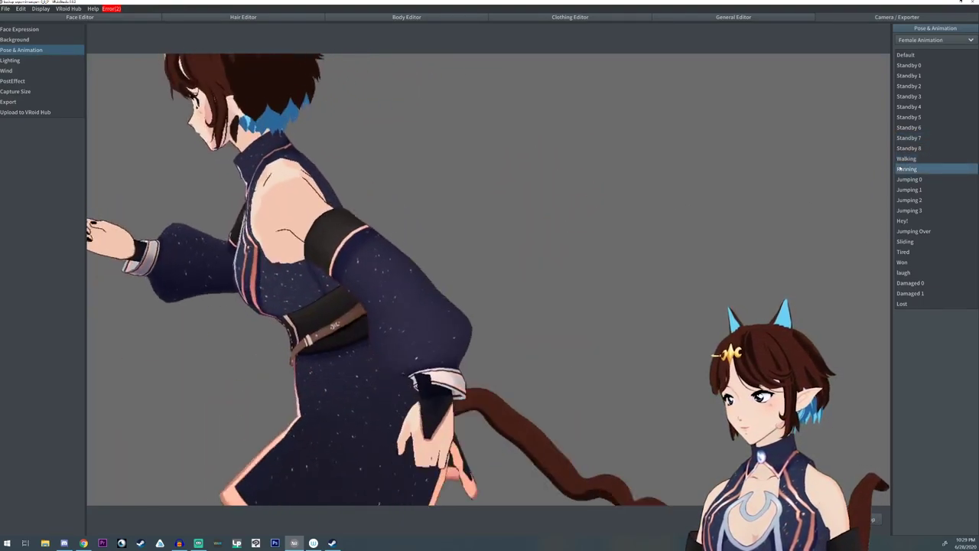
left_click(907, 159)
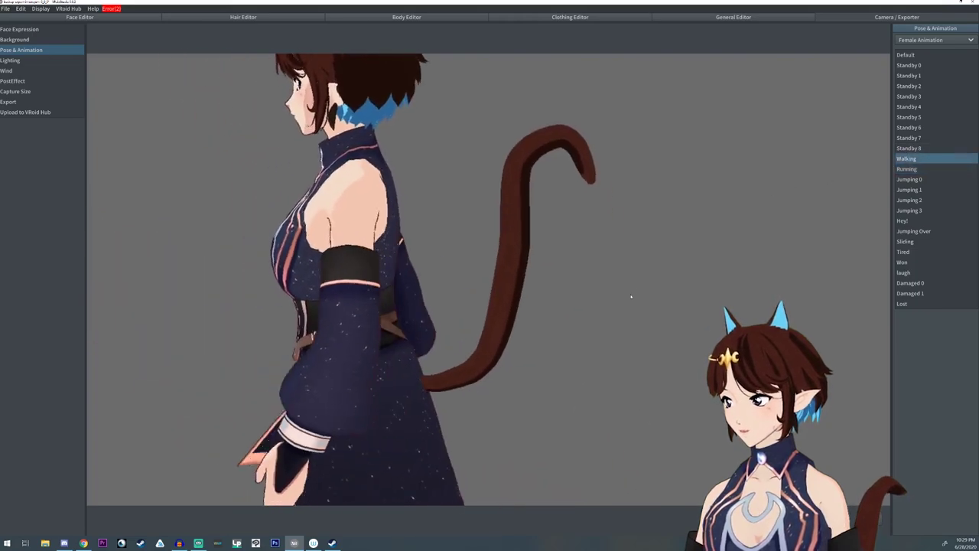
left_click(257, 16)
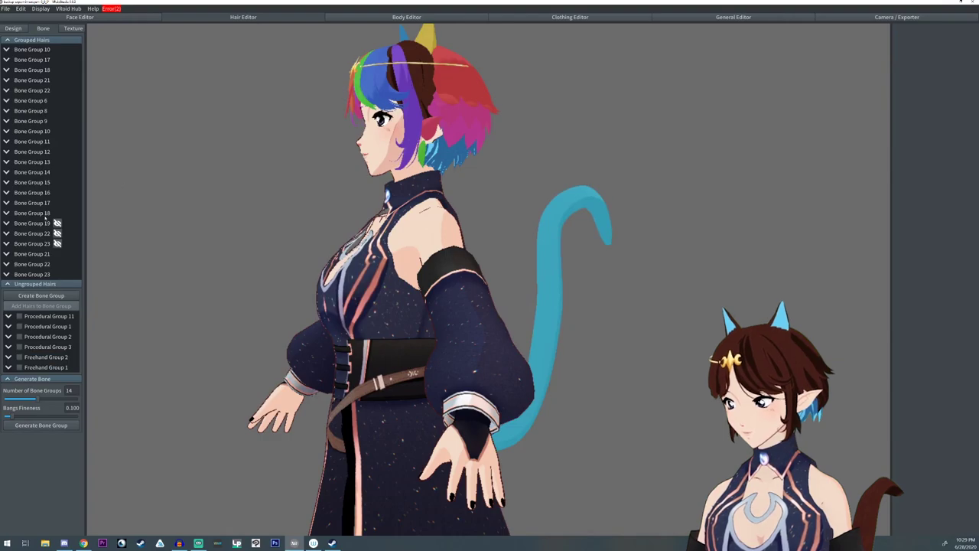
Step: Lower the tail bone group's stiffness to 0.92 and check the tail's sway
left_click(33, 273)
right_click_drag(688, 253, 154, 141)
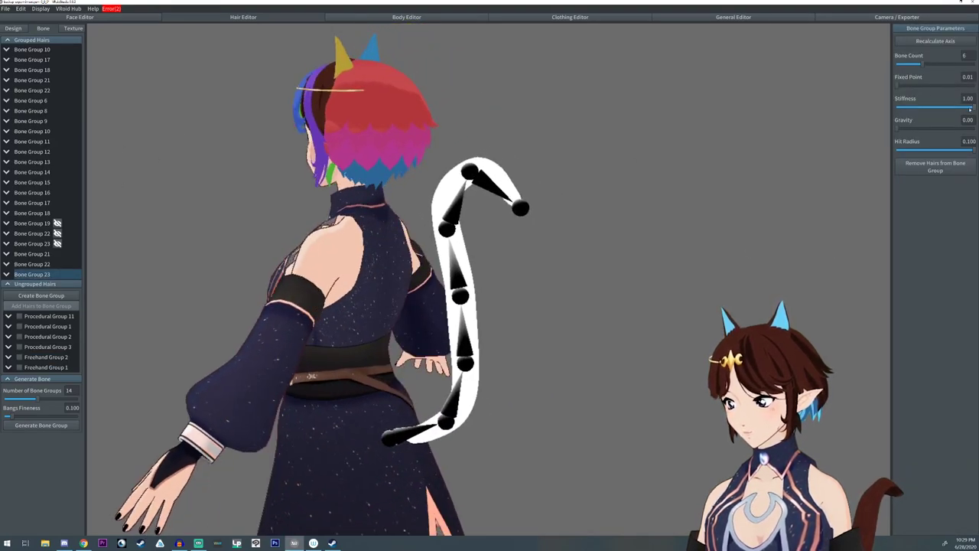
left_click(32, 264)
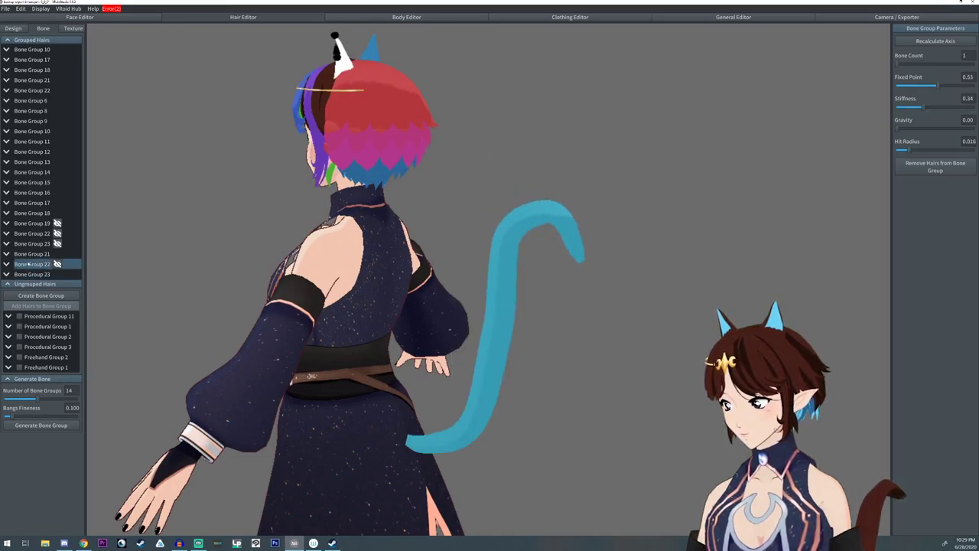
left_click(31, 274)
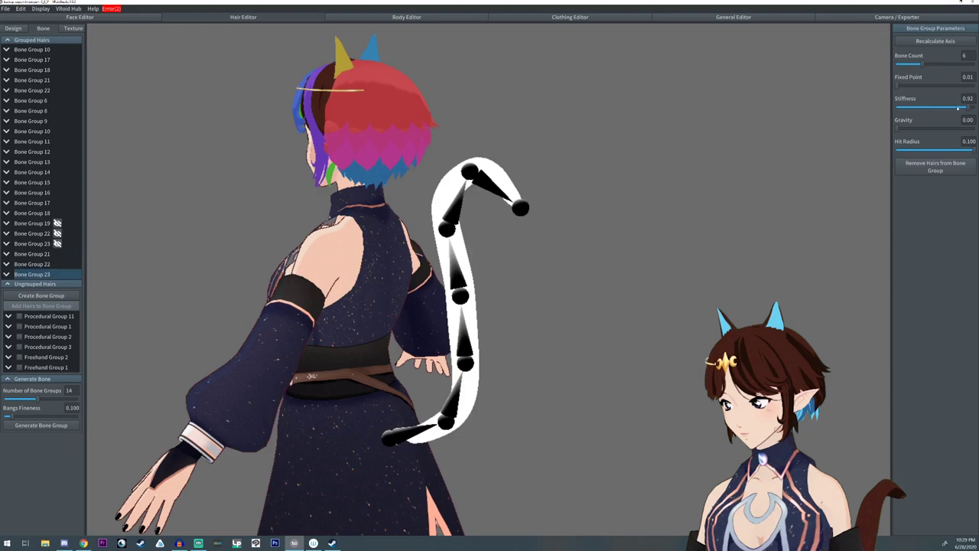
left_click(32, 264)
right_click_drag(260, 296, 127, 133)
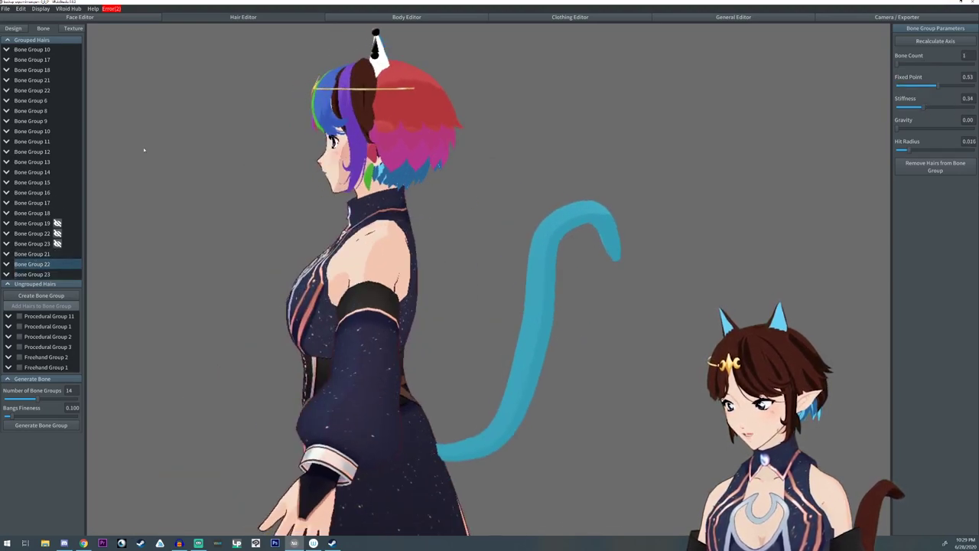
Step: Reshape the tail's upper end by raising the tip's control point and shifting a point on the bend slightly outward
left_click(23, 28)
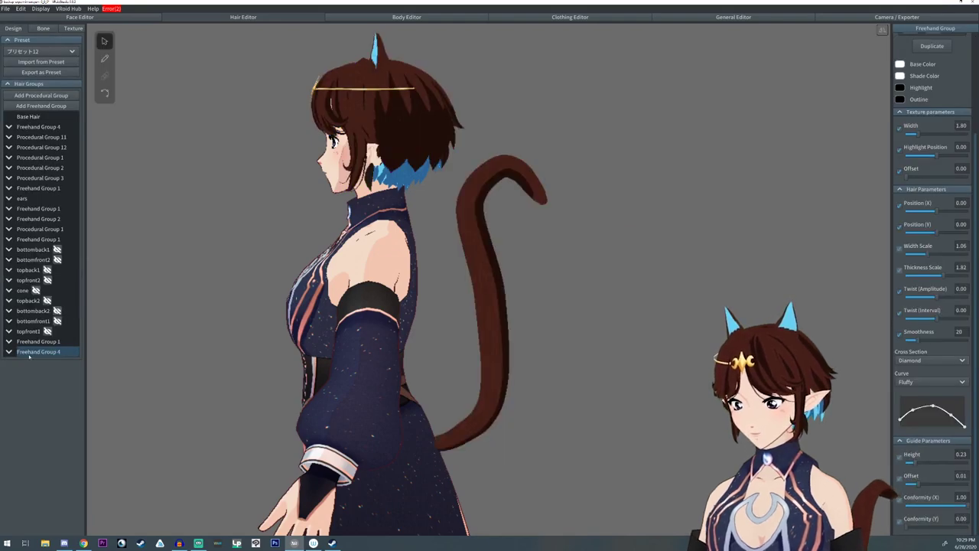
left_click(105, 92)
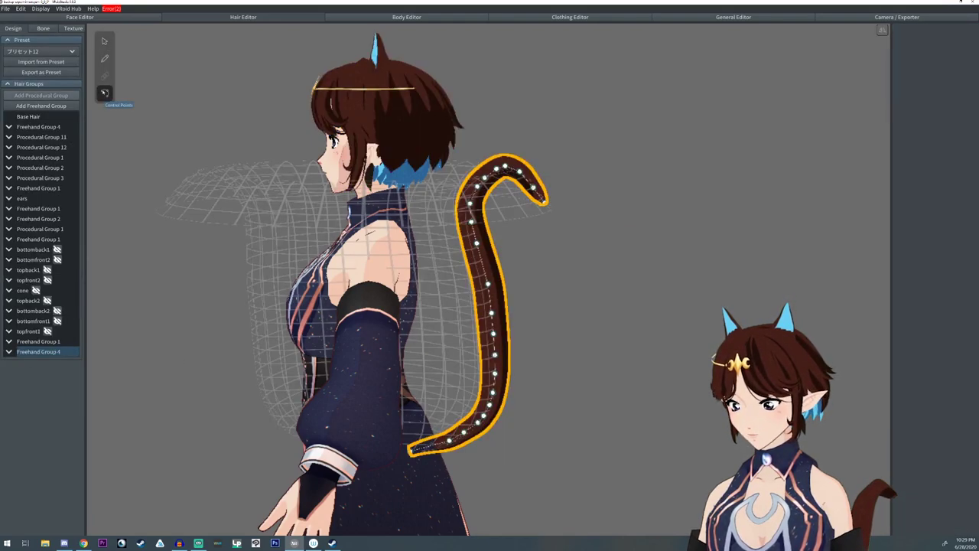
left_click_drag(551, 206, 538, 167)
left_click_drag(473, 198, 481, 207)
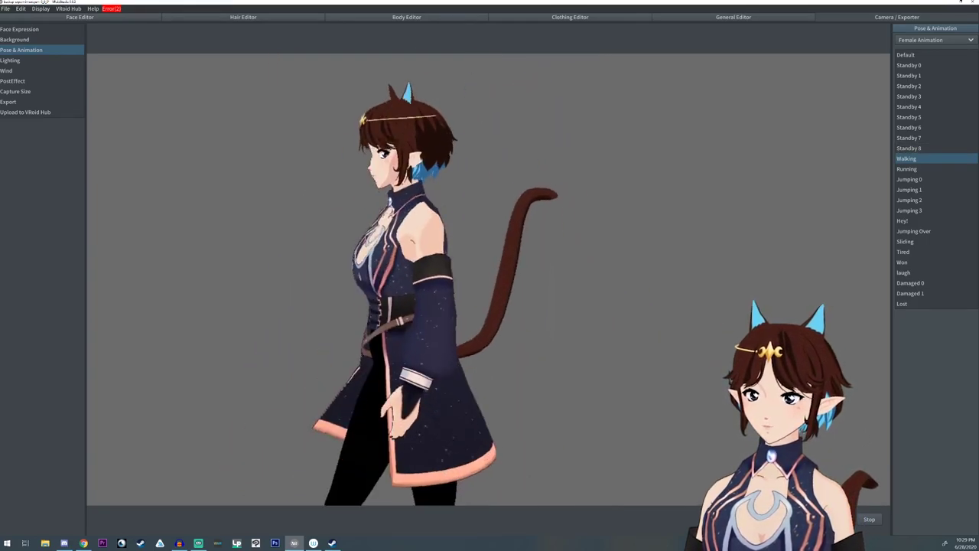
Step: Stop the Walking animation and start exporting the model after viewing the Material Reduction options
left_click(872, 519)
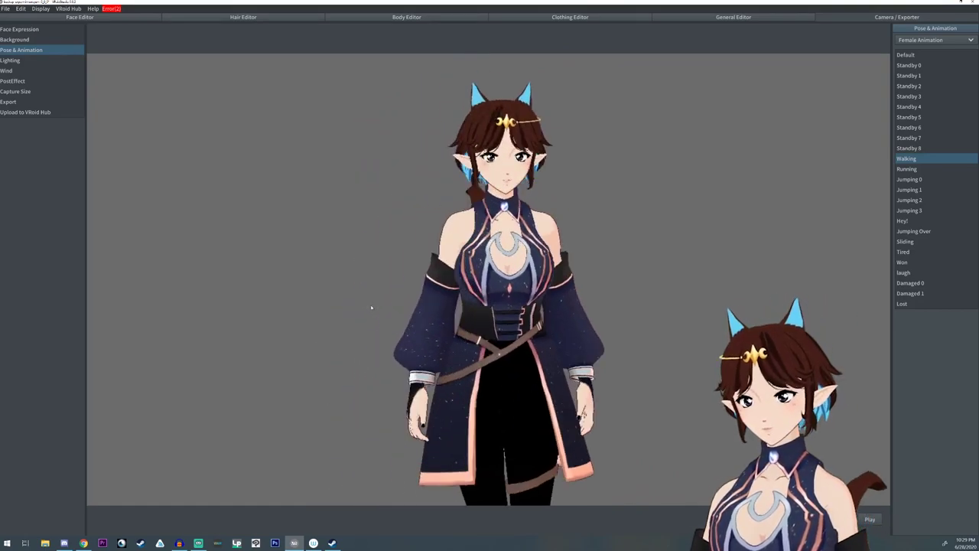
left_click(8, 102)
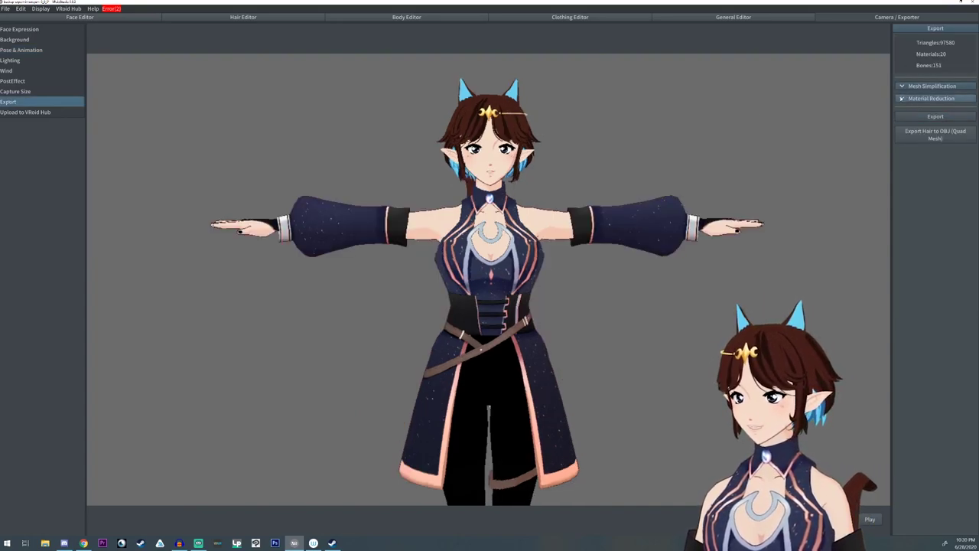
left_click(902, 99)
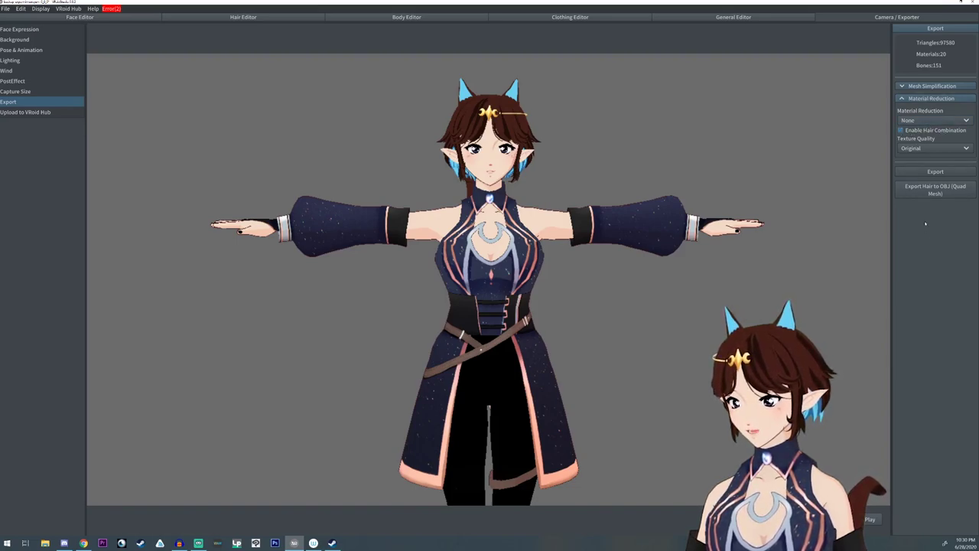
left_click(939, 173)
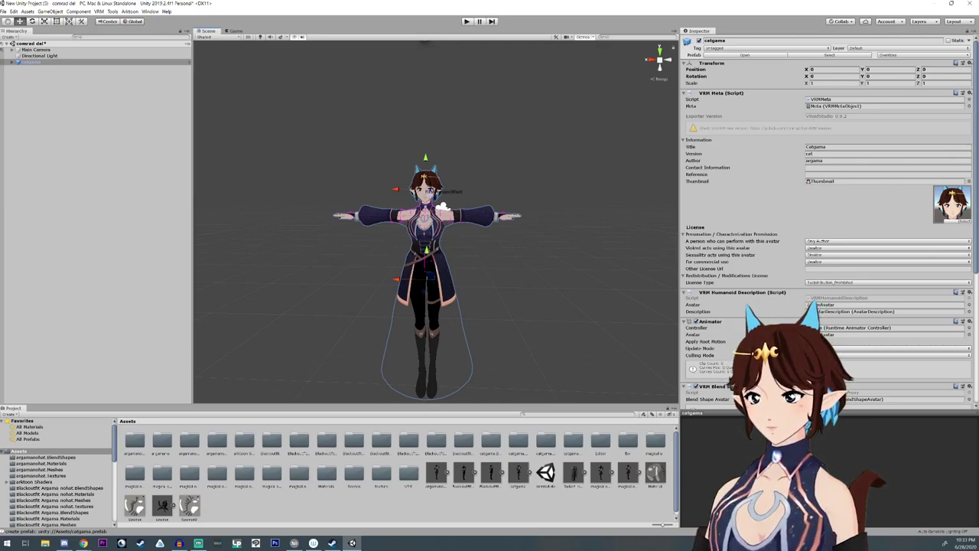
Step: Look over the Unity_BoneWeightTransfer product page on BOOTH in the browser and return to Unity
left_click_drag(0, 303, 524, 3)
scroll(615, 289, "up", 1)
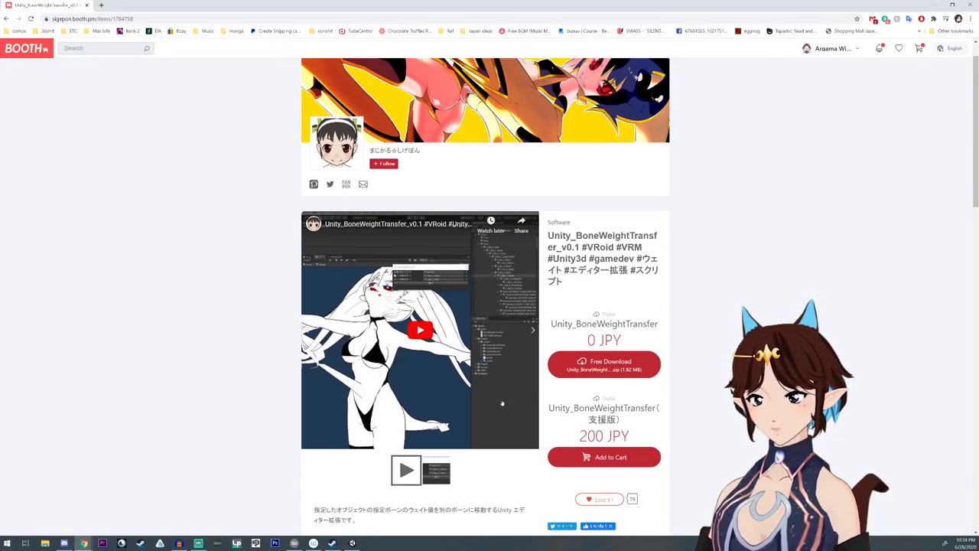
scroll(499, 403, "up", 1)
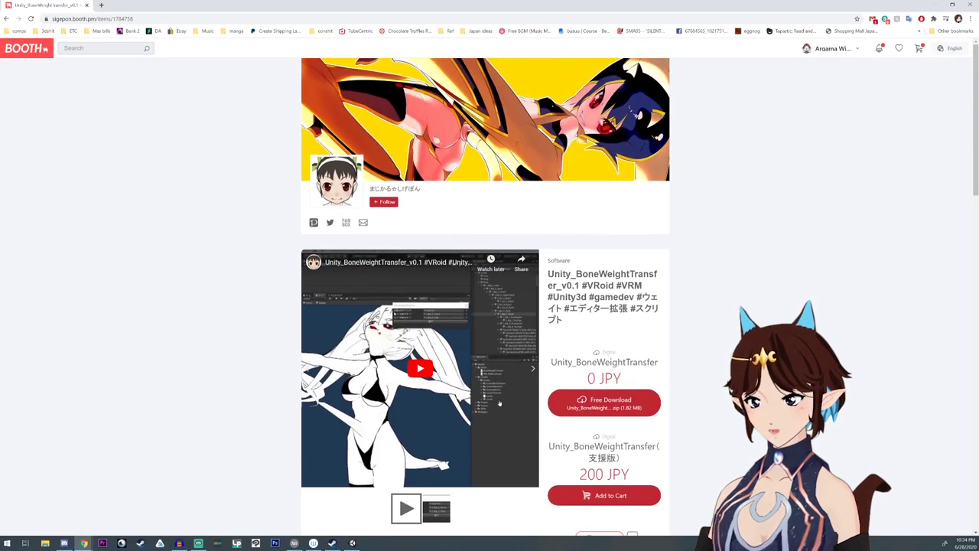
scroll(500, 403, "down", 5)
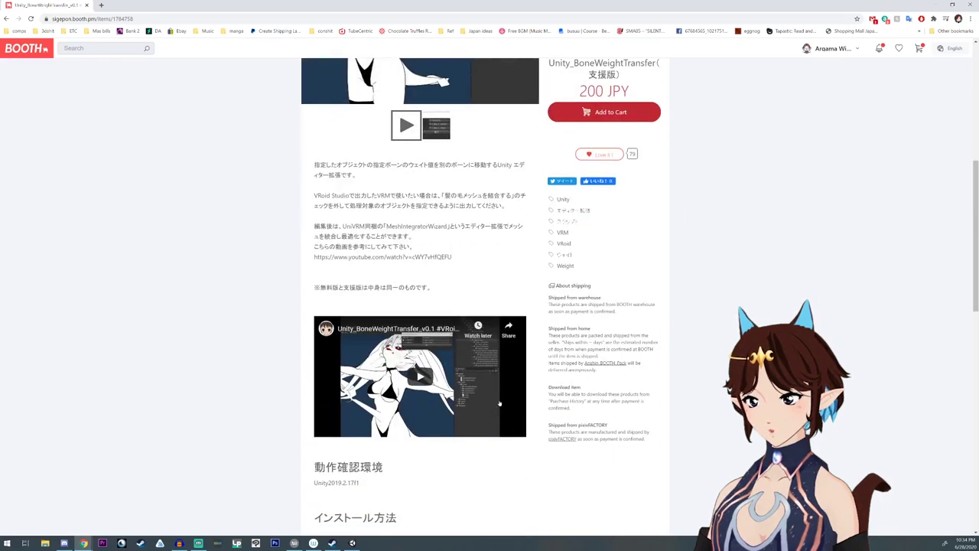
scroll(499, 403, "up", 3)
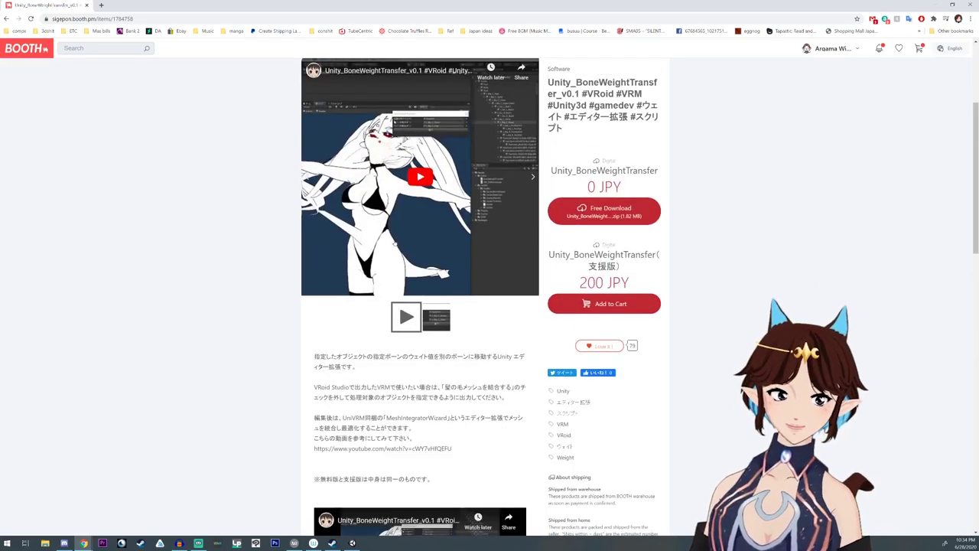
scroll(621, 201, "up", 2)
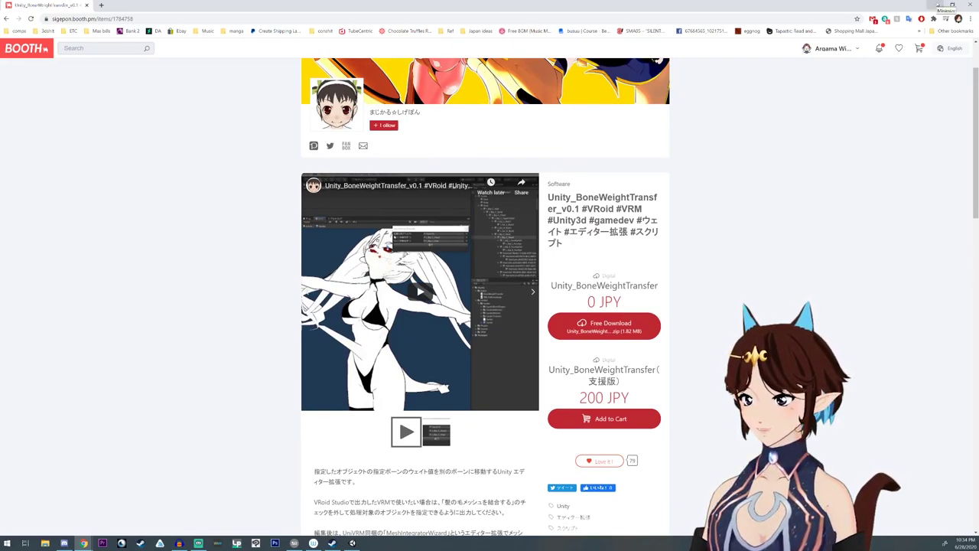
left_click(940, 5)
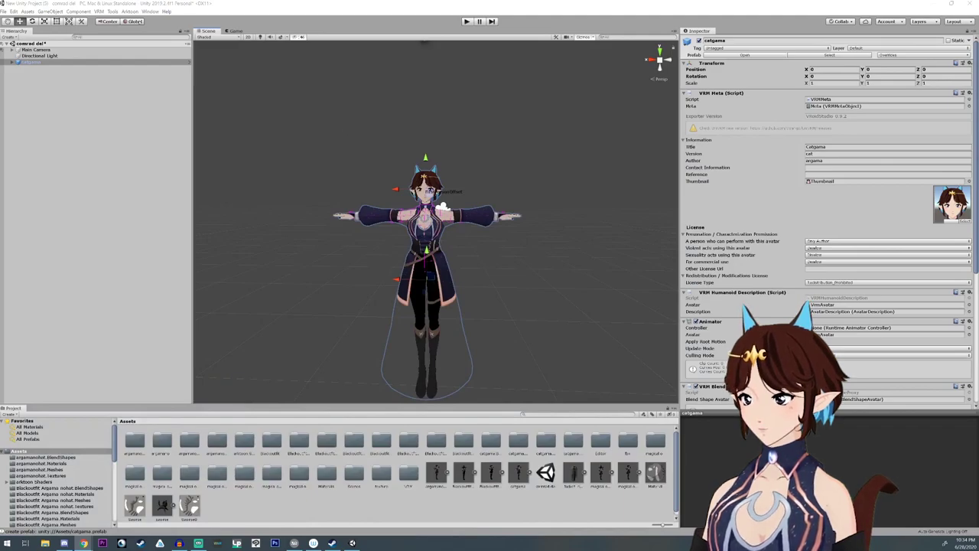
Step: Open the BoneWeightTransfer tool and place its window clear of the scene view, over the Inspector
left_click(113, 12)
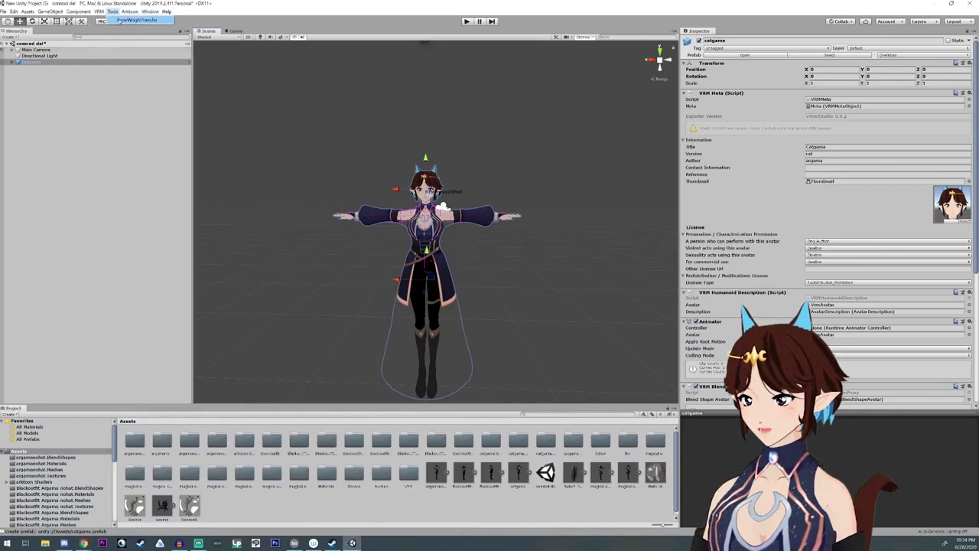
left_click(120, 21)
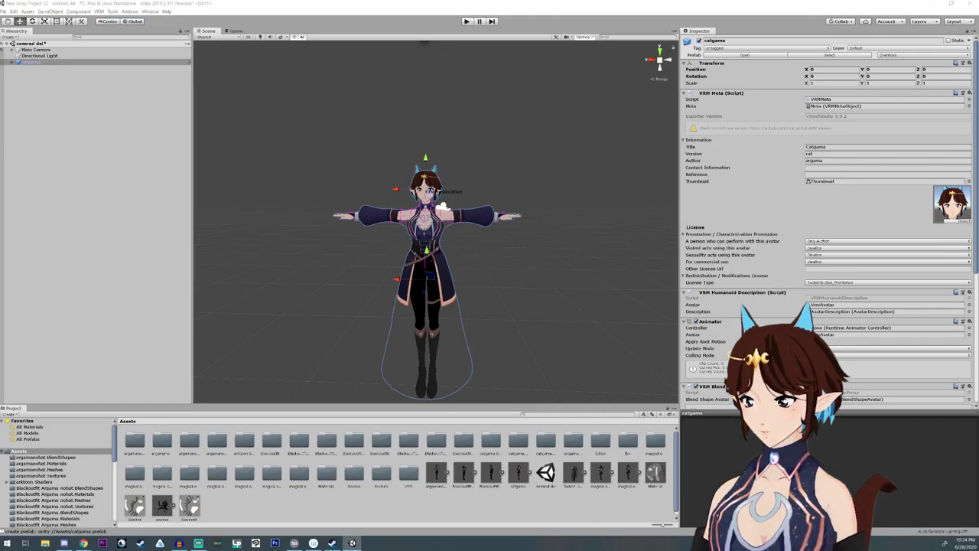
left_click_drag(383, 288, 781, 194)
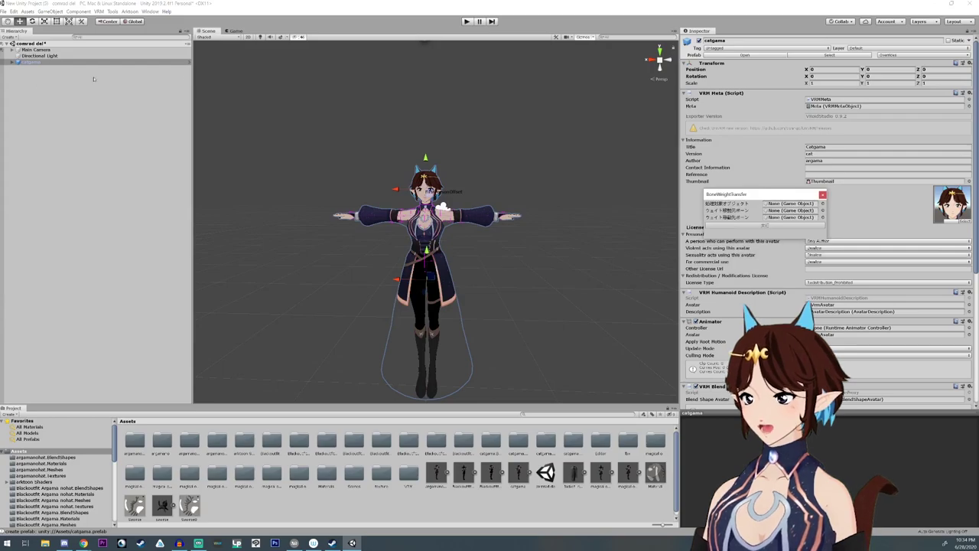
Step: Test the tail in play mode by rotating the J_Bip_C_Head bone in the scene view, and end play mode
scroll(411, 225, "up", 7)
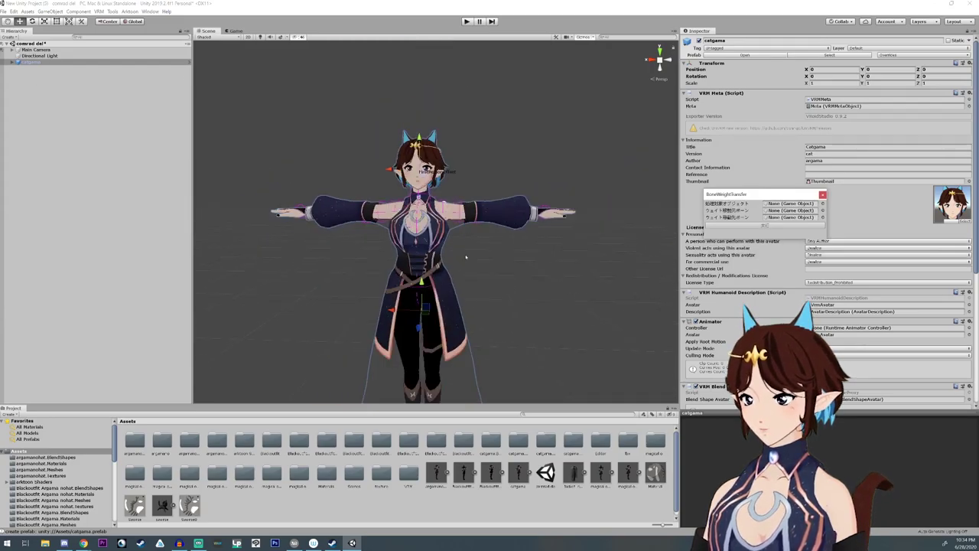
right_click_drag(466, 257, 393, 275)
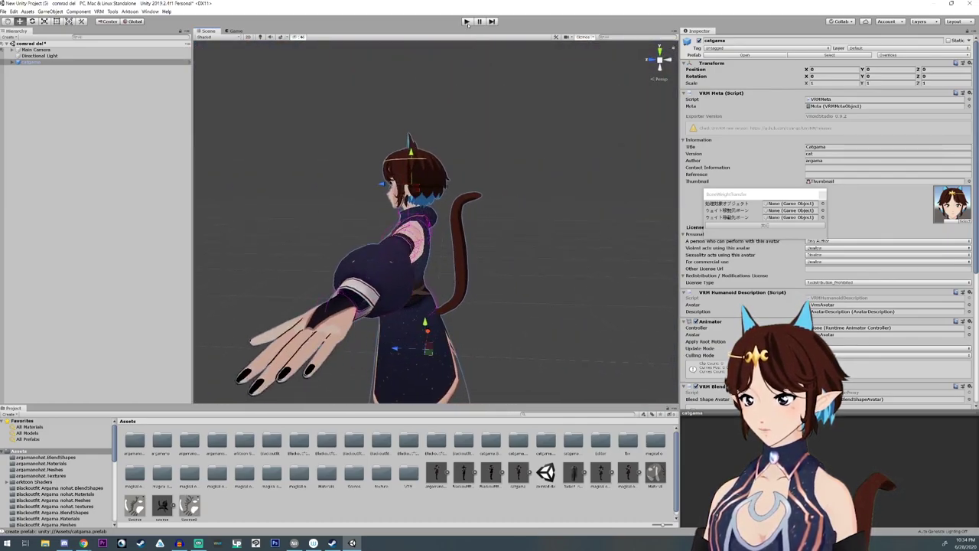
left_click(467, 21)
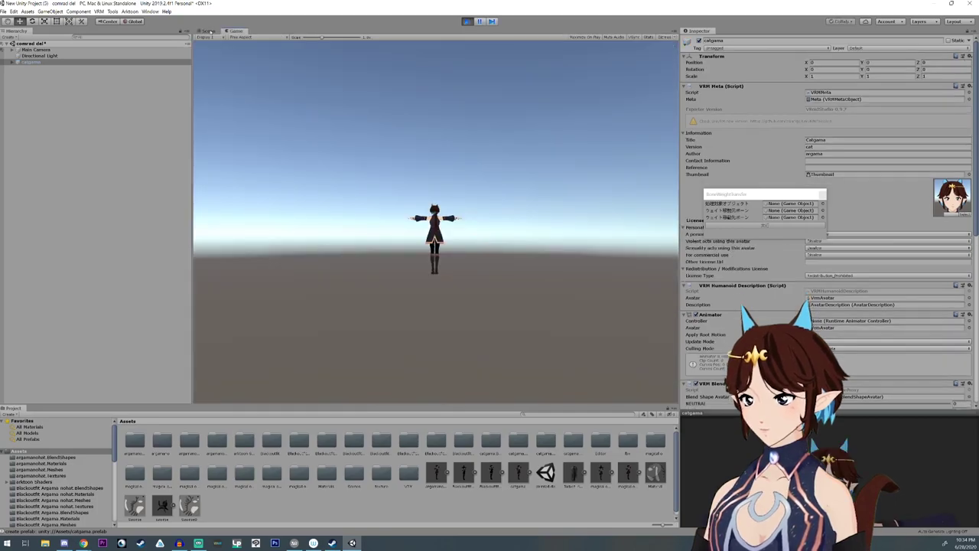
left_click(210, 32)
left_click(438, 188)
key("e")
left_click_drag(441, 191, 361, 213)
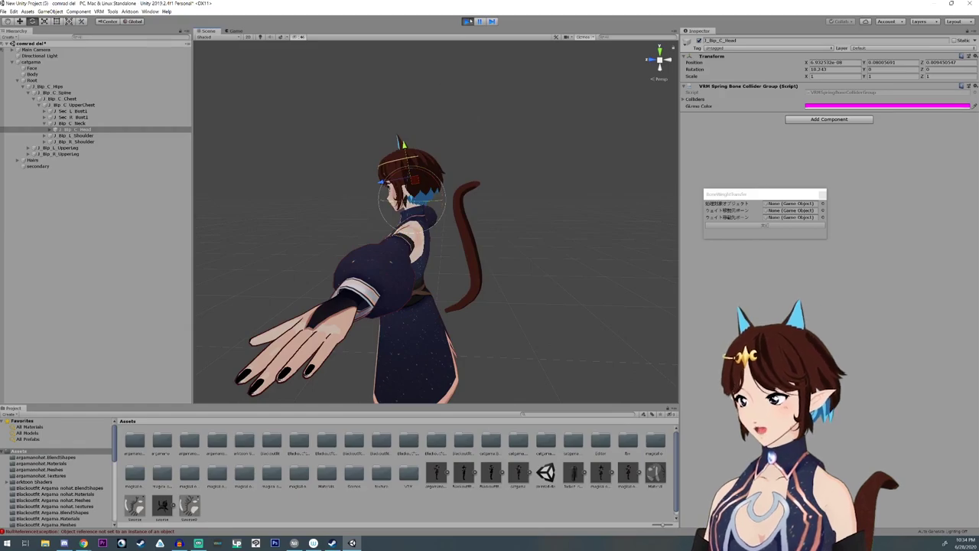
left_click(466, 21)
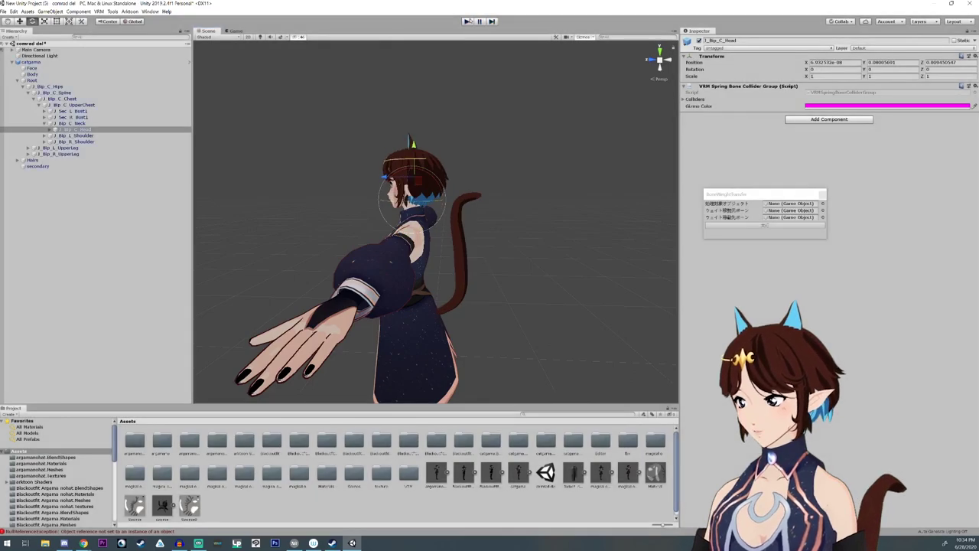
Step: Open the catgama prefab asset for editing and look through its bone hierarchy for the tail's hair joints
right_click(29, 62)
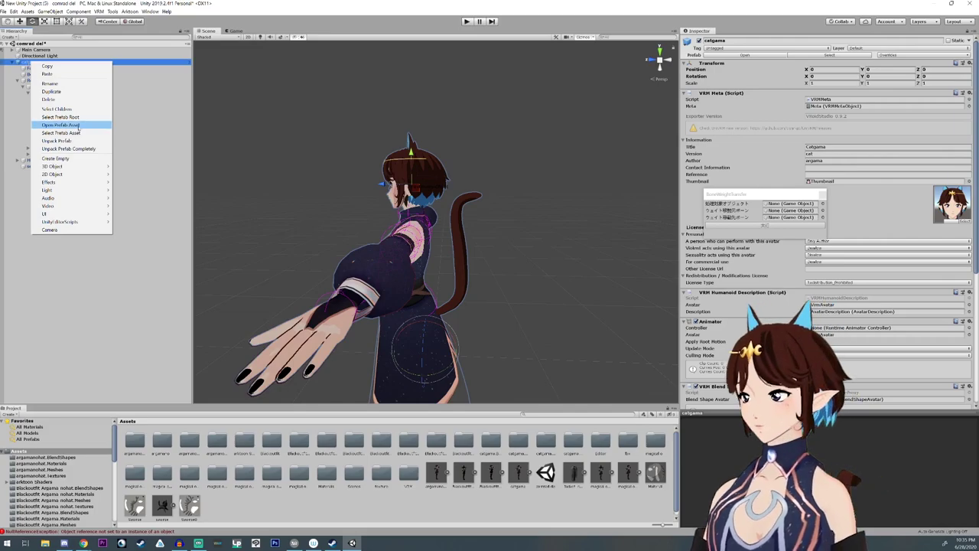
left_click(61, 125)
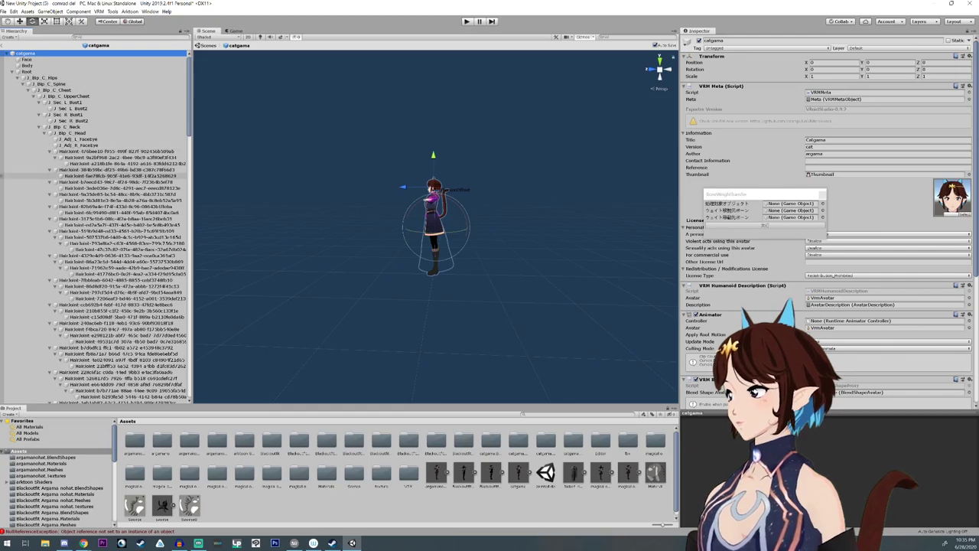
scroll(115, 178, "down", 6)
scroll(114, 177, "down", 10)
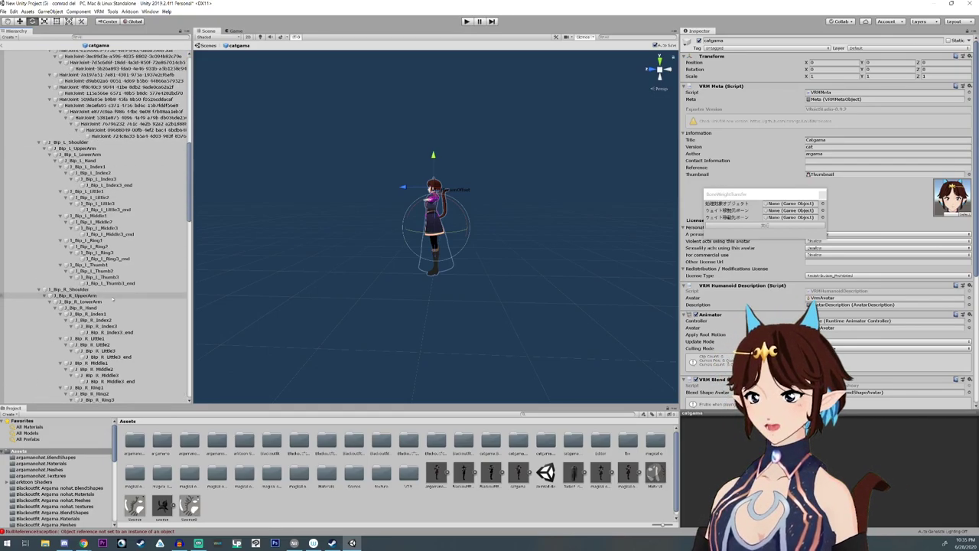
scroll(111, 299, "up", 3)
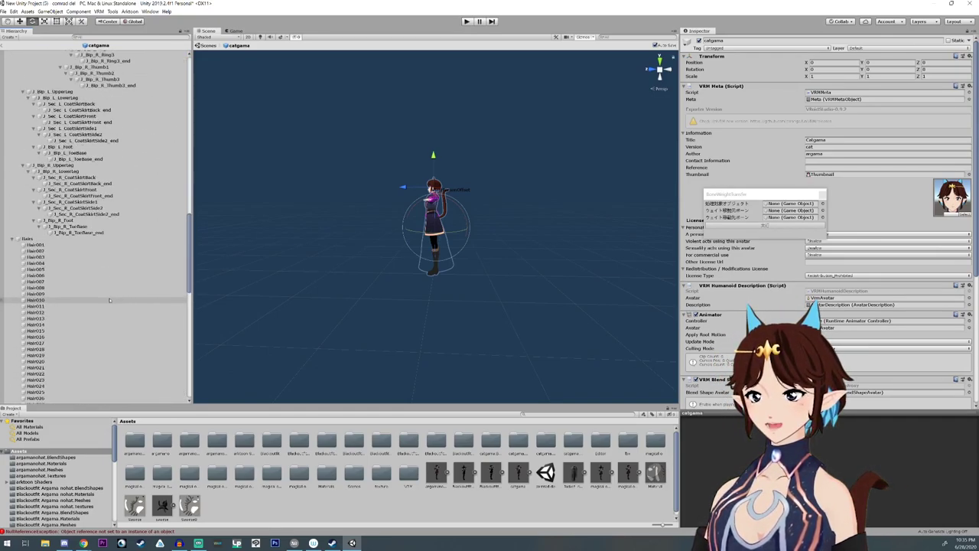
scroll(109, 300, "up", 9)
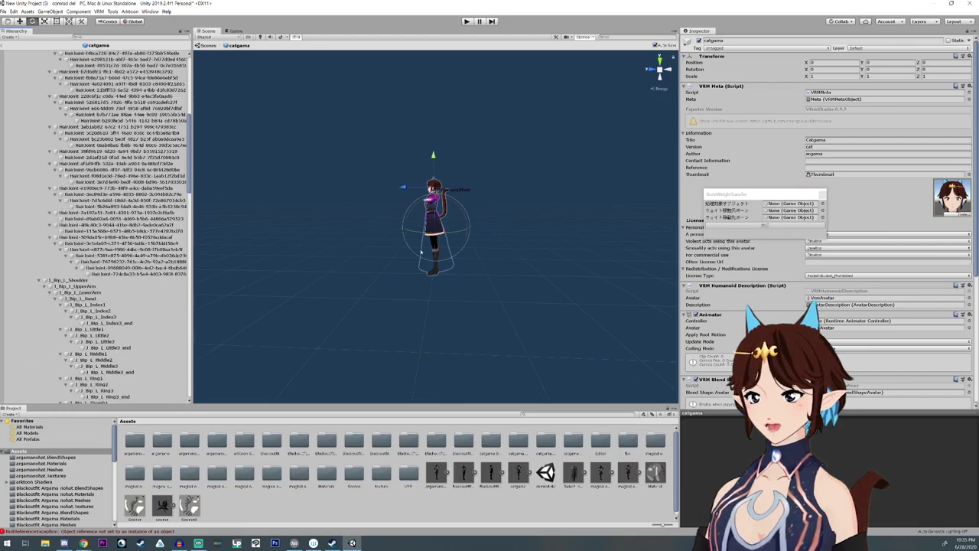
scroll(430, 250, "up", 3)
scroll(431, 250, "up", 5)
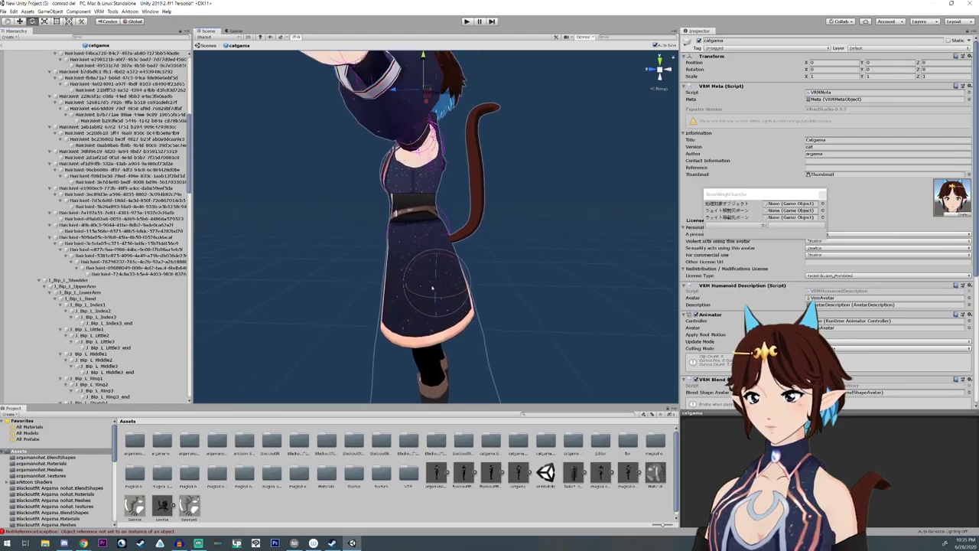
Step: Identify the tail's joint chain under the head bone and collapse it at its root hair joint
left_click(115, 237)
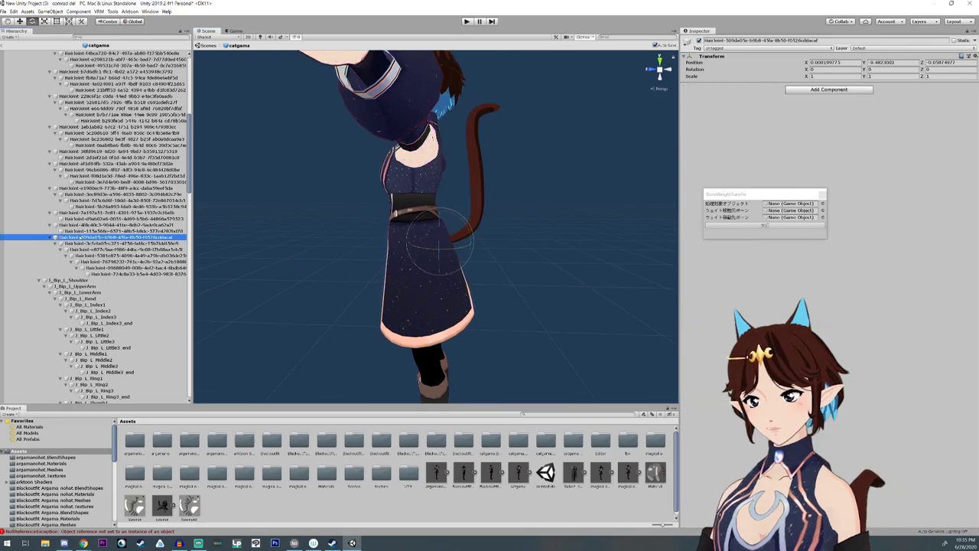
left_click(83, 243)
left_click(94, 262)
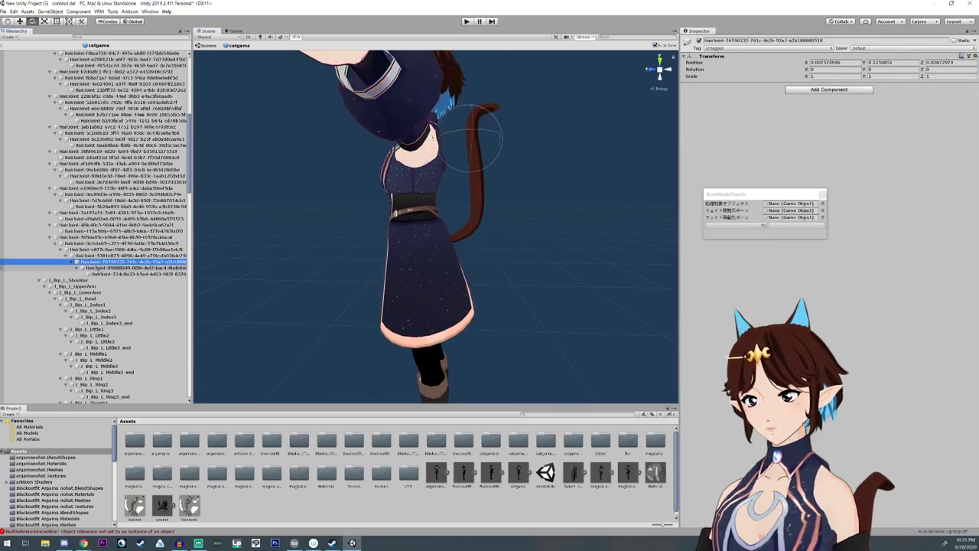
key("Up")
key("Up")
key("Up")
key("Up")
key("Left")
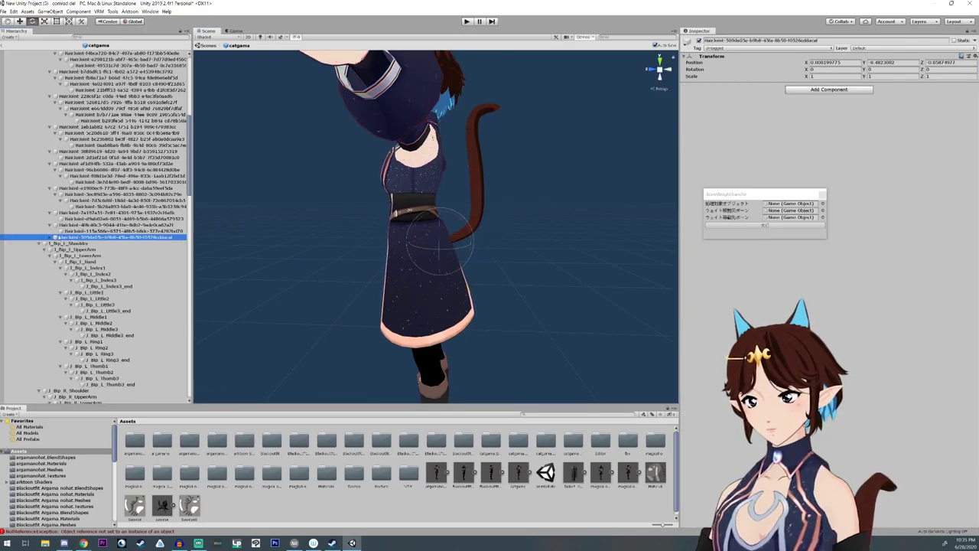
Step: Reparent the tail's root hair joint from the head bone to J_Bip_C_Hips
scroll(54, 230, "up", 2)
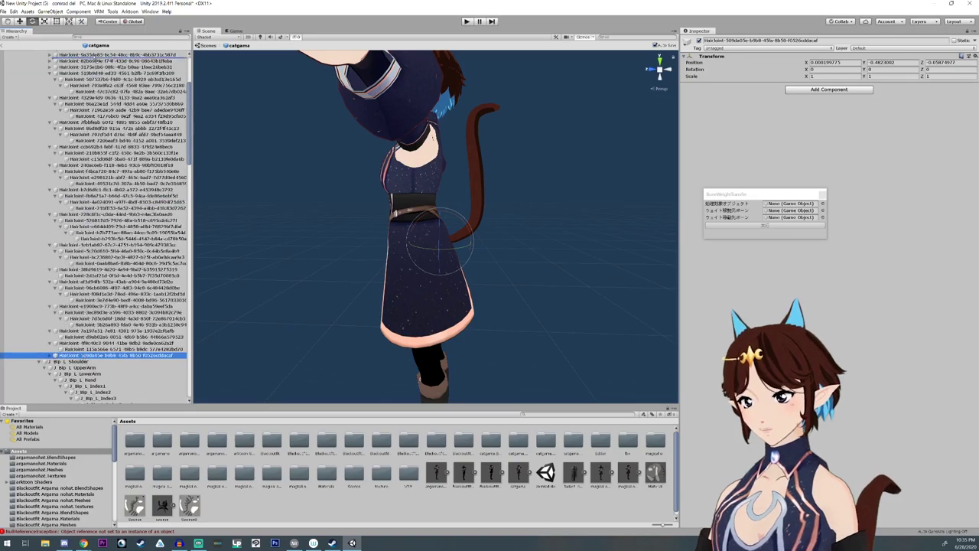
scroll(95, 55, "up", 4)
scroll(95, 55, "up", 4)
left_click(42, 78)
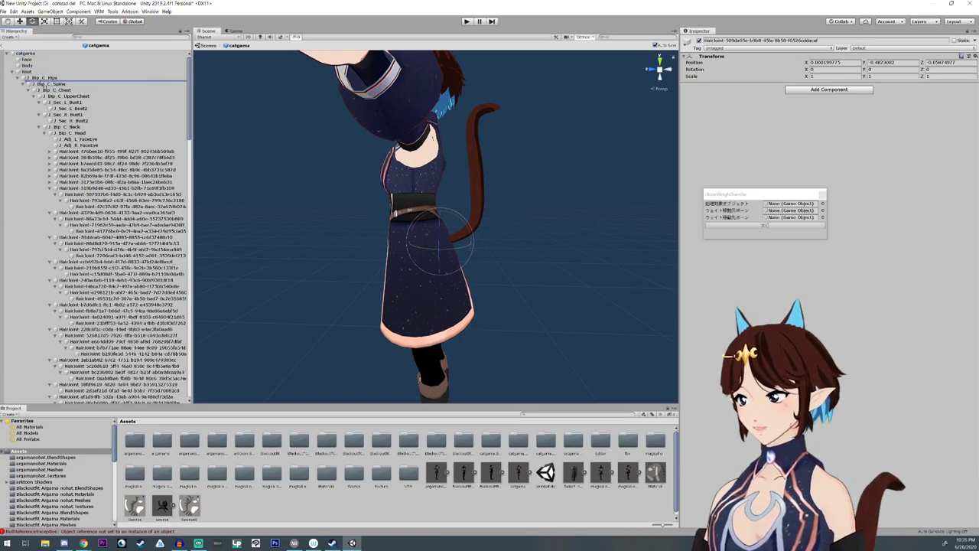
left_click_drag(42, 79, 42, 79)
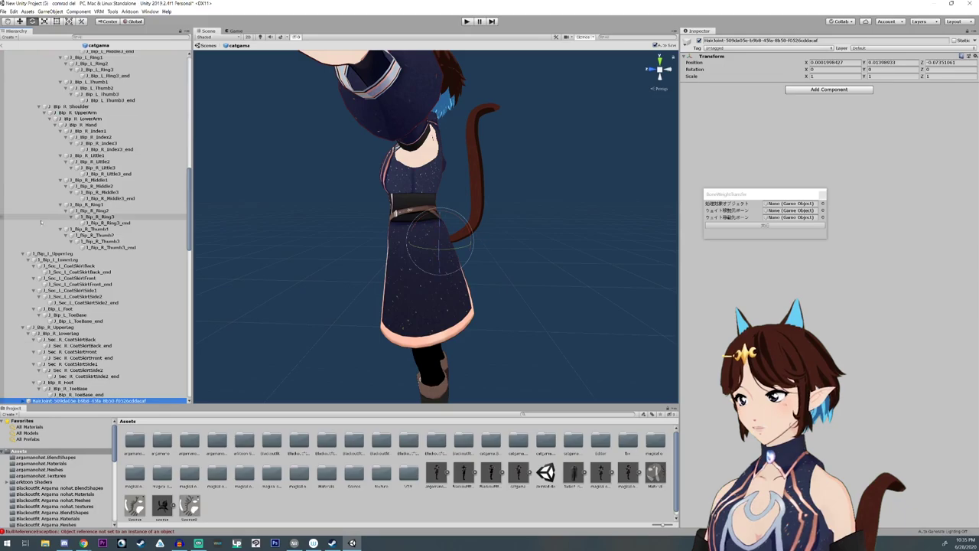
Step: Assign J_Bip_C_Head as the source bone and J_Bip_C_Hips as the destination bone in the BoneWeightTransfer tool
scroll(122, 262, "up", 10)
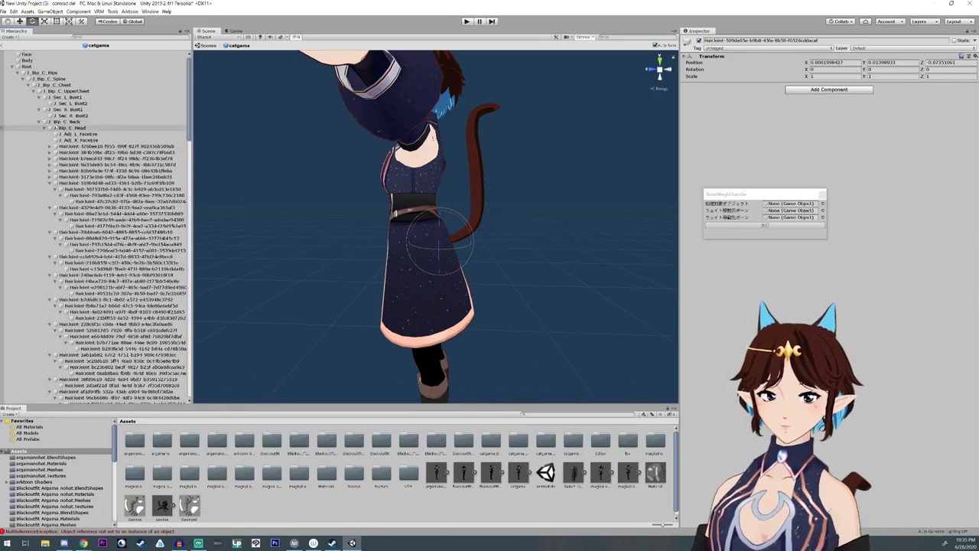
left_click(42, 130)
scroll(341, 268, "down", 5)
scroll(348, 265, "up", 5)
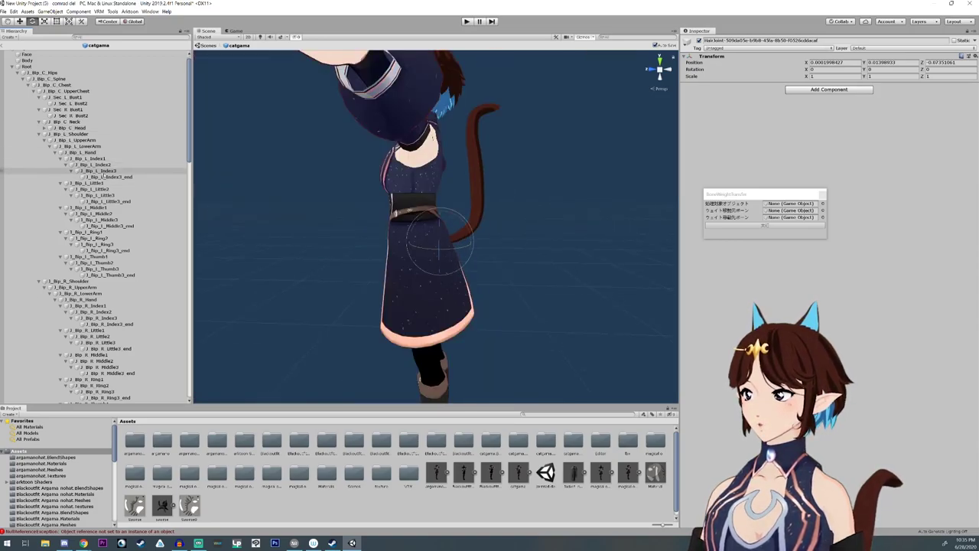
scroll(101, 176, "up", 2)
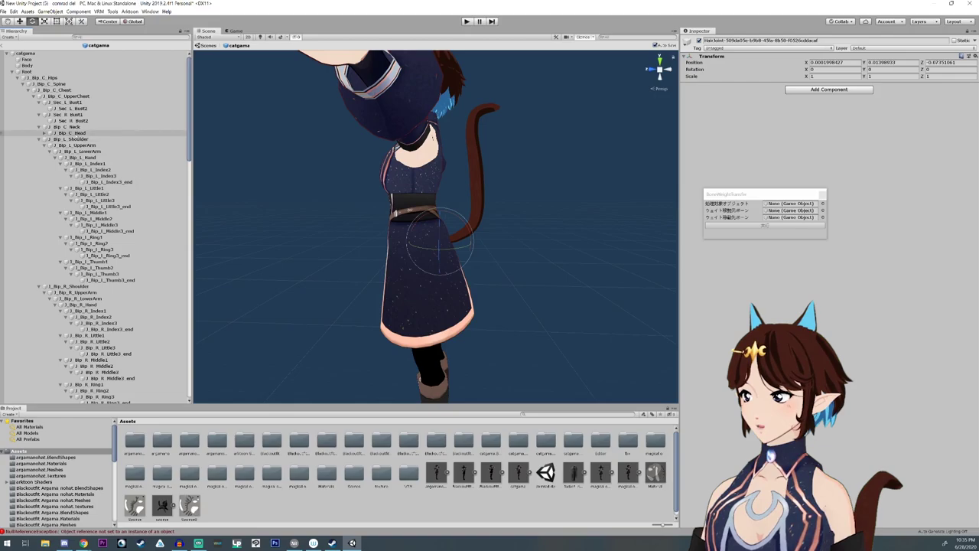
left_click_drag(76, 133, 795, 211)
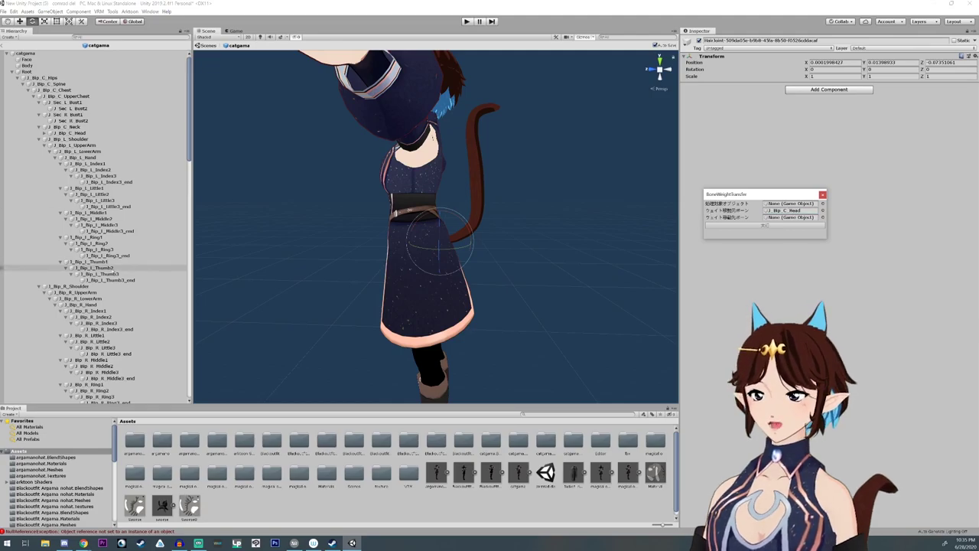
left_click_drag(771, 225, 795, 217)
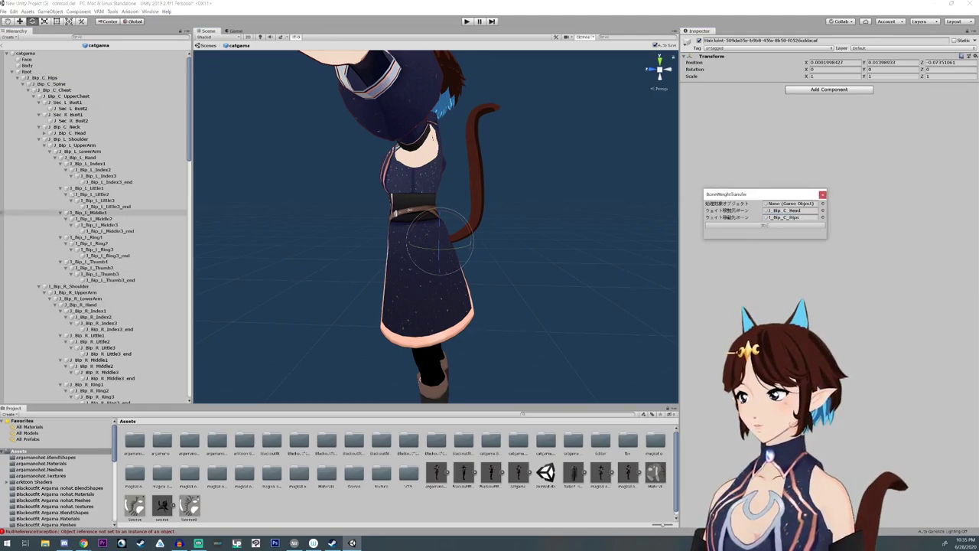
Step: Try to run the bone weight transfer with the tail's root hair joint under J_Bip_C_Hips as the target object
scroll(101, 282, "down", 10)
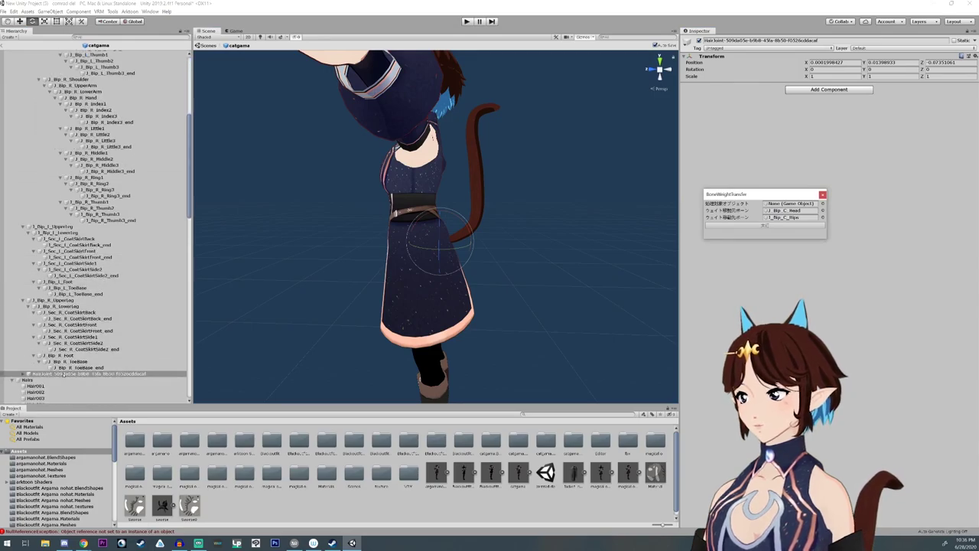
scroll(63, 374, "down", 2)
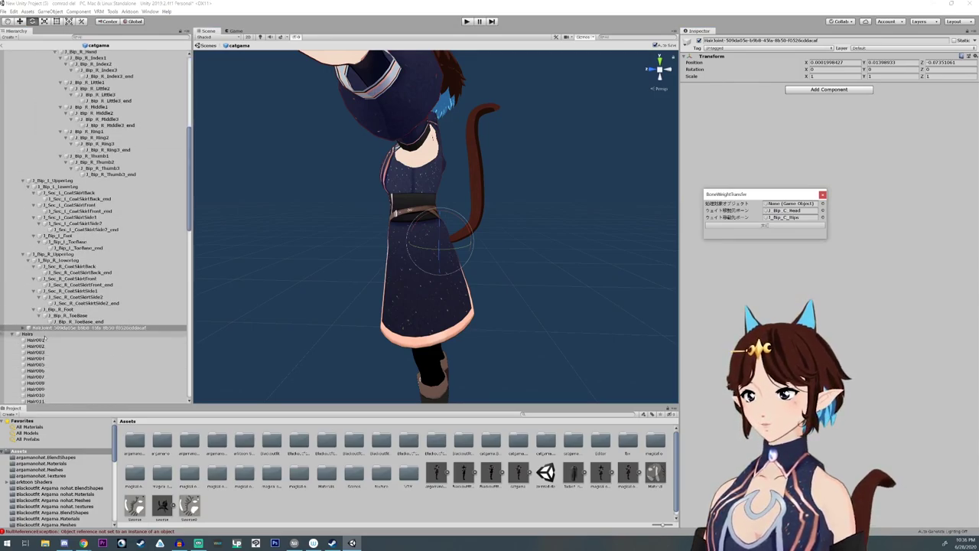
left_click(42, 328)
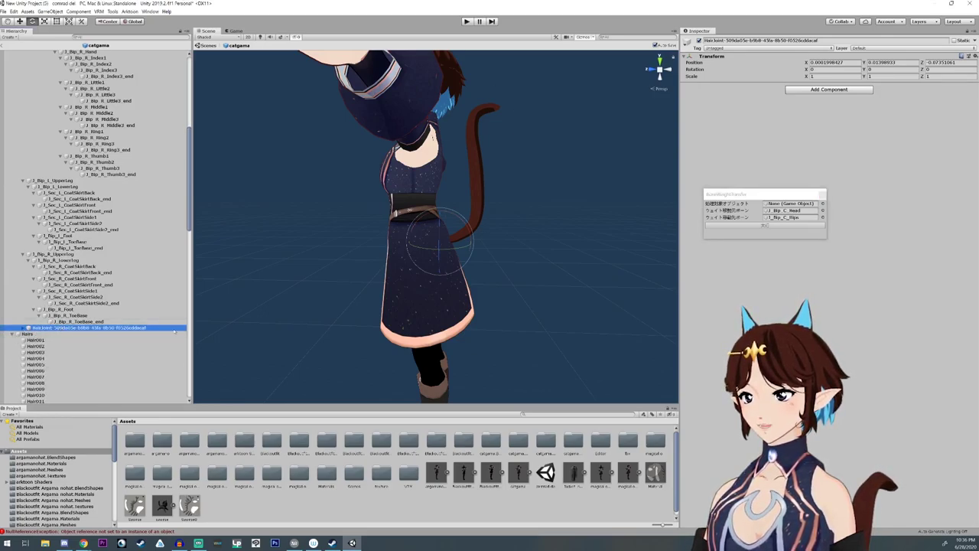
left_click(762, 193)
left_click_drag(814, 206, 812, 206)
left_click(755, 225)
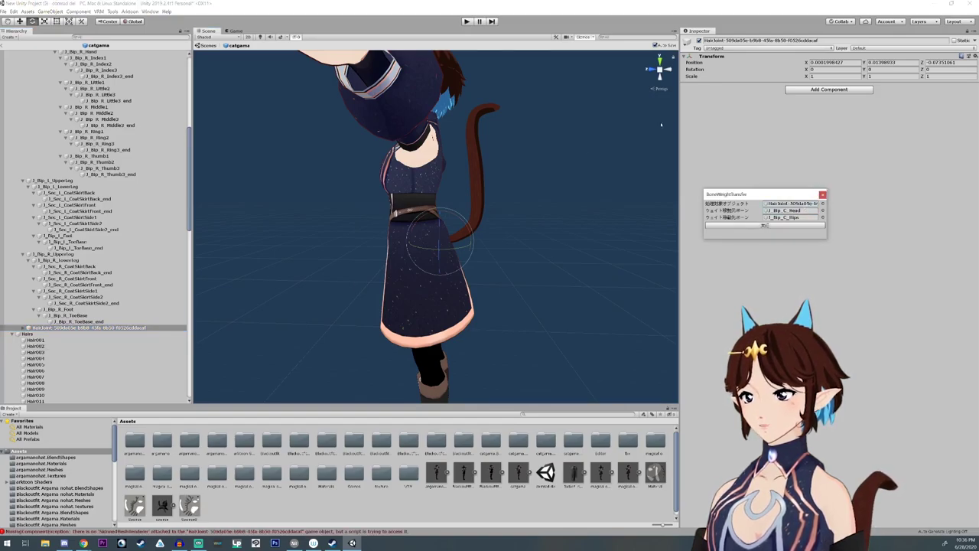
Step: Assign the tail mesh Hair108 as the BoneWeightTransfer target object and run the weight transfer from head to hips
left_click(479, 184)
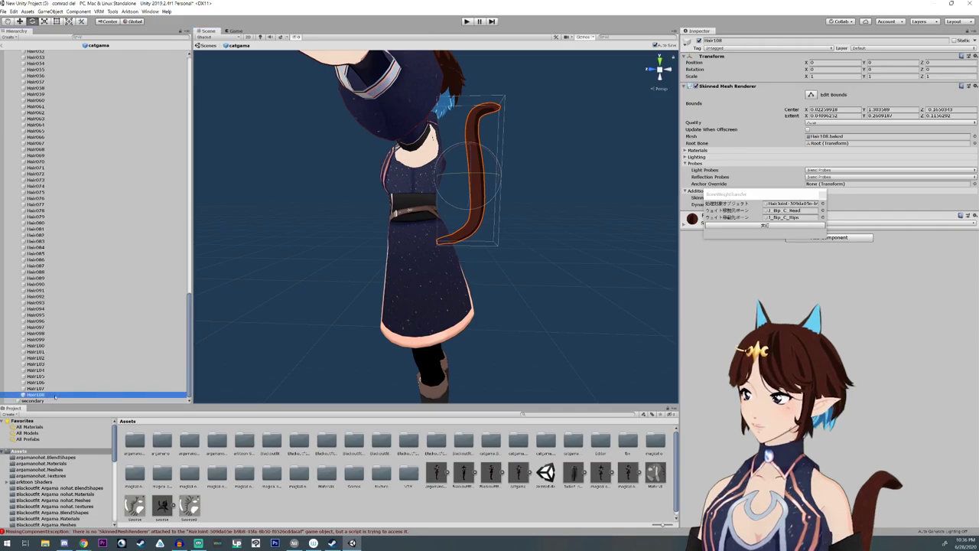
left_click_drag(55, 396, 790, 205)
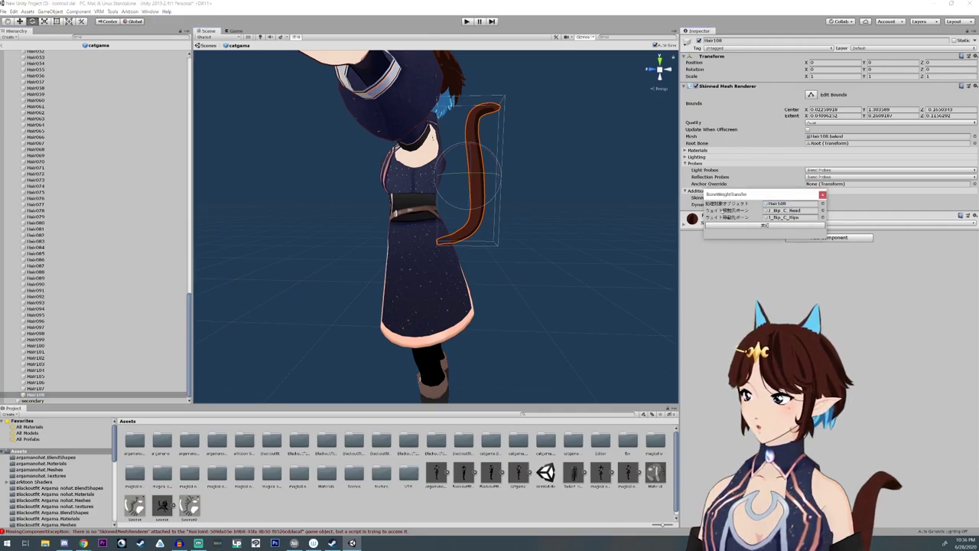
left_click(764, 225)
scroll(49, 158, "up", 5)
scroll(48, 158, "up", 10)
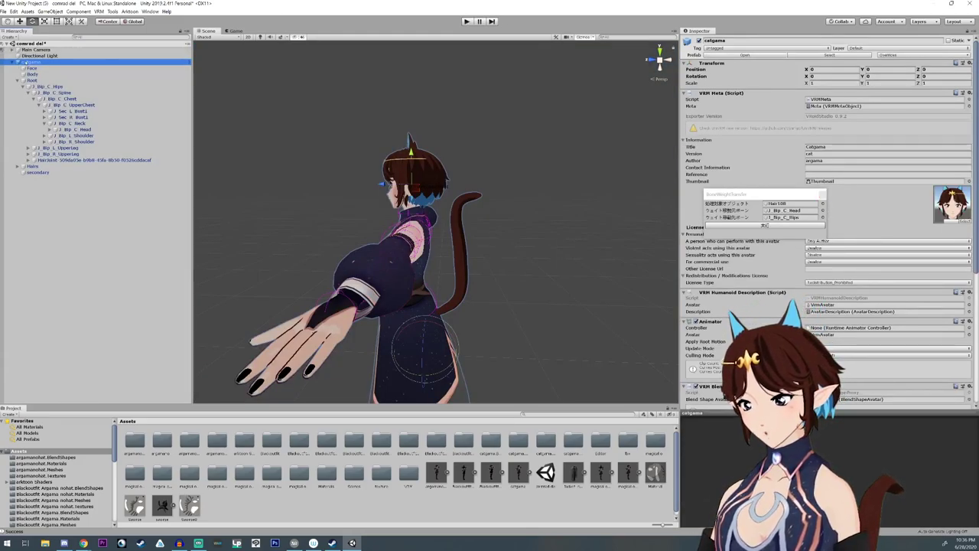
right_click(26, 61)
left_click(55, 124)
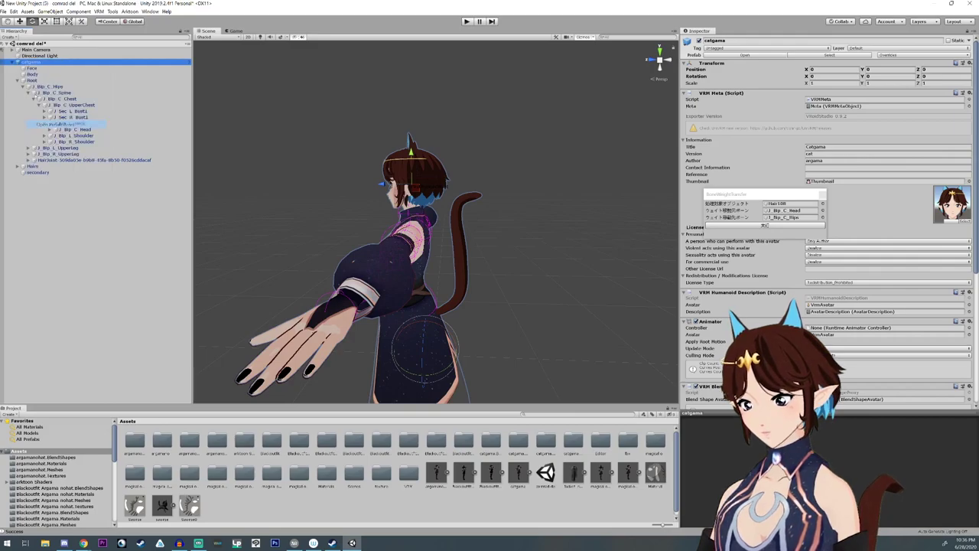
left_click(4, 46)
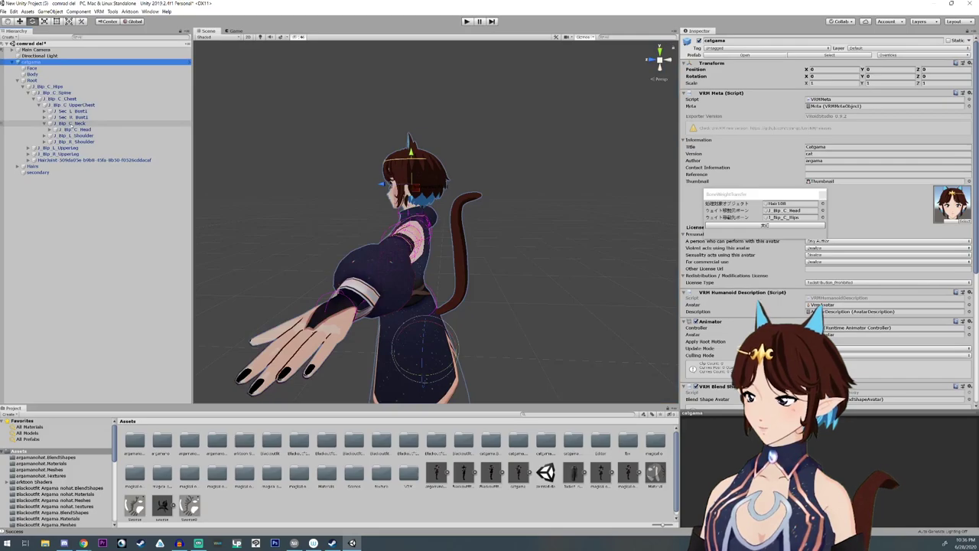
Step: Run the scene in Play mode and tilt the J_Bip_C_Head bone to test whether the tail follows the head
left_click(467, 22)
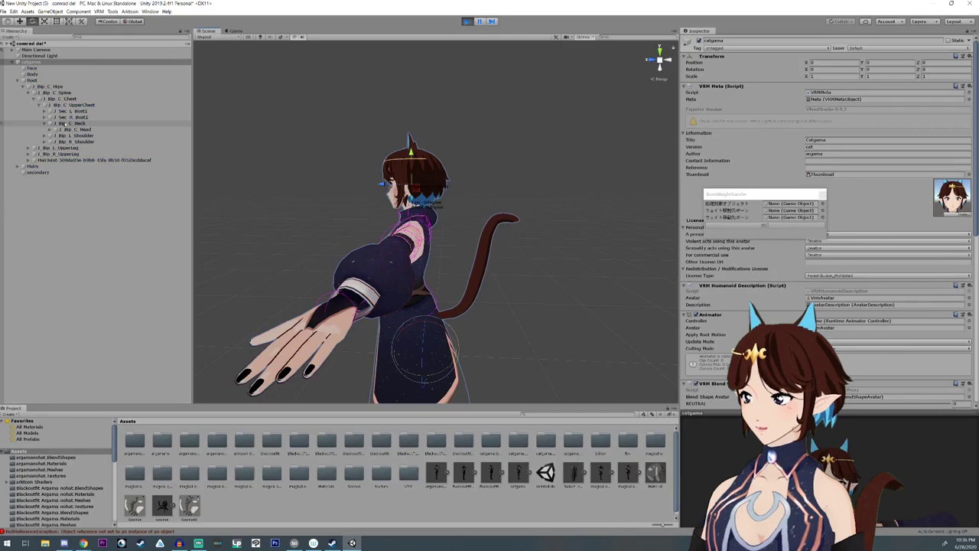
left_click(65, 123)
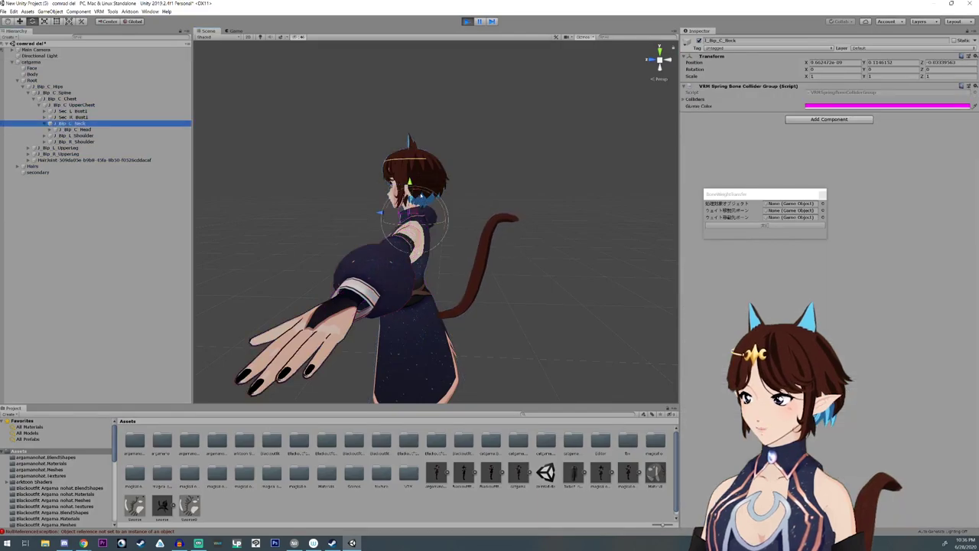
left_click(70, 129)
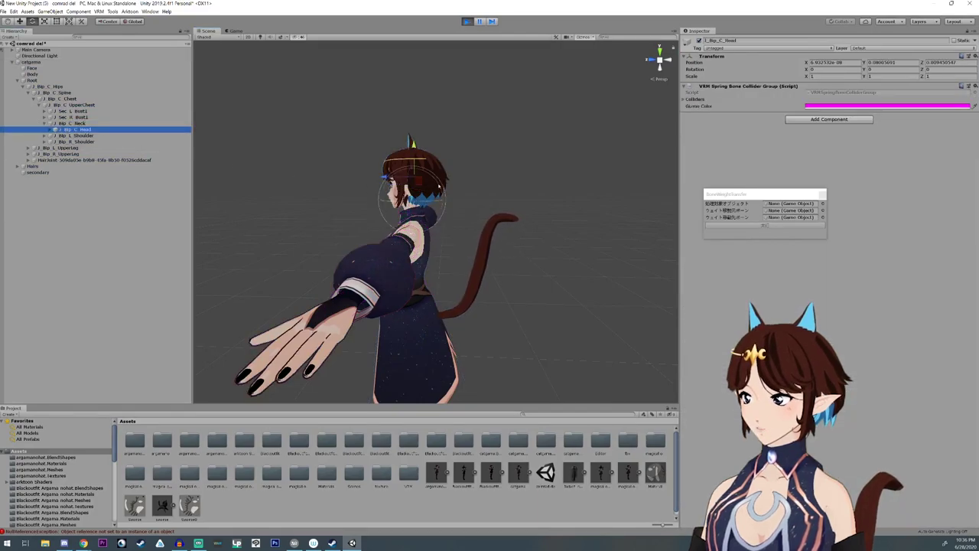
left_click_drag(439, 184, 407, 188)
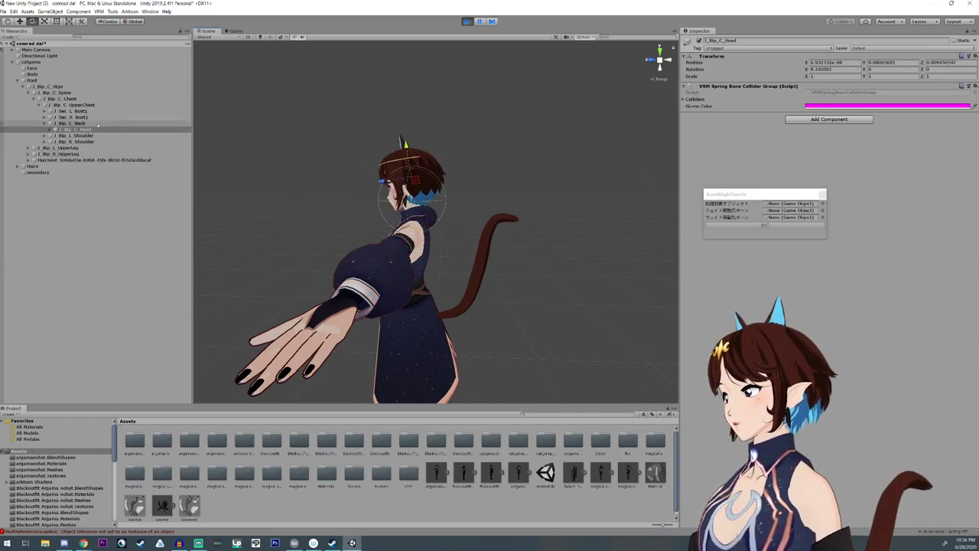